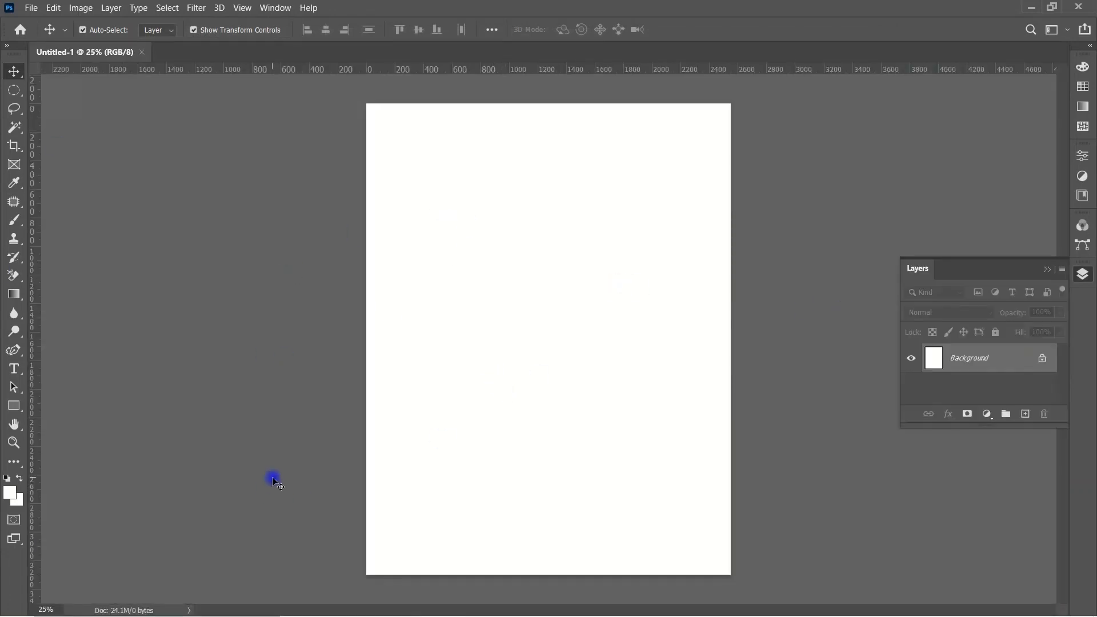
Draw a rectangle about 2919 × 1689 px over the lower page, tilt it about -35°, and fill it with black.
left_click_drag(14, 405, 59, 407)
left_click_drag(366, 571, 674, 240)
left_click(678, 372)
left_click(587, 238)
left_click(15, 74)
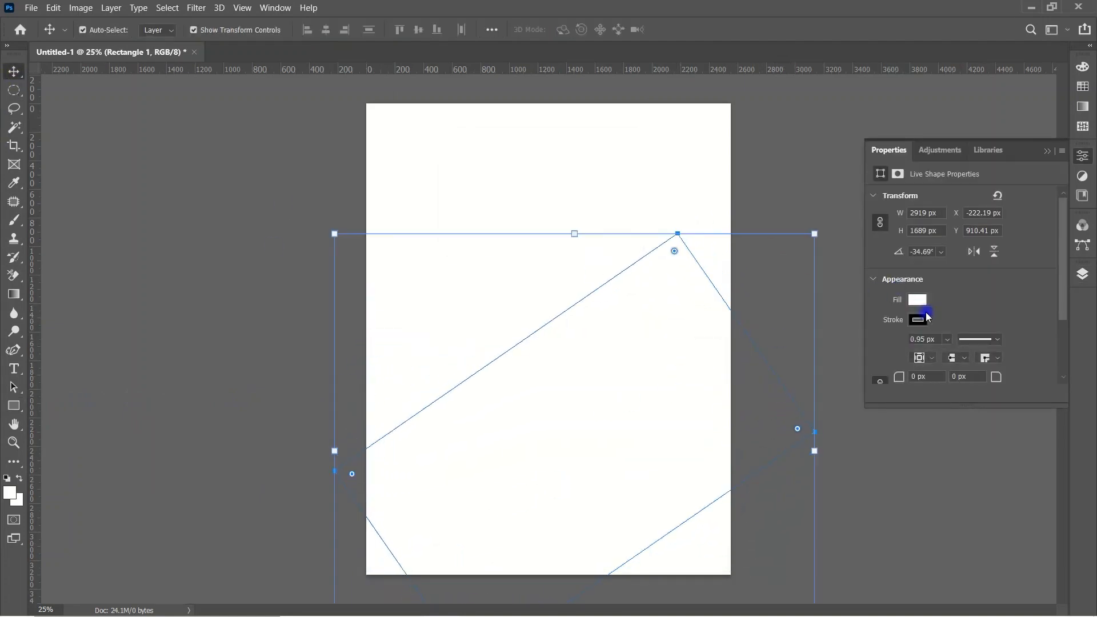
left_click(918, 300)
left_click(908, 375)
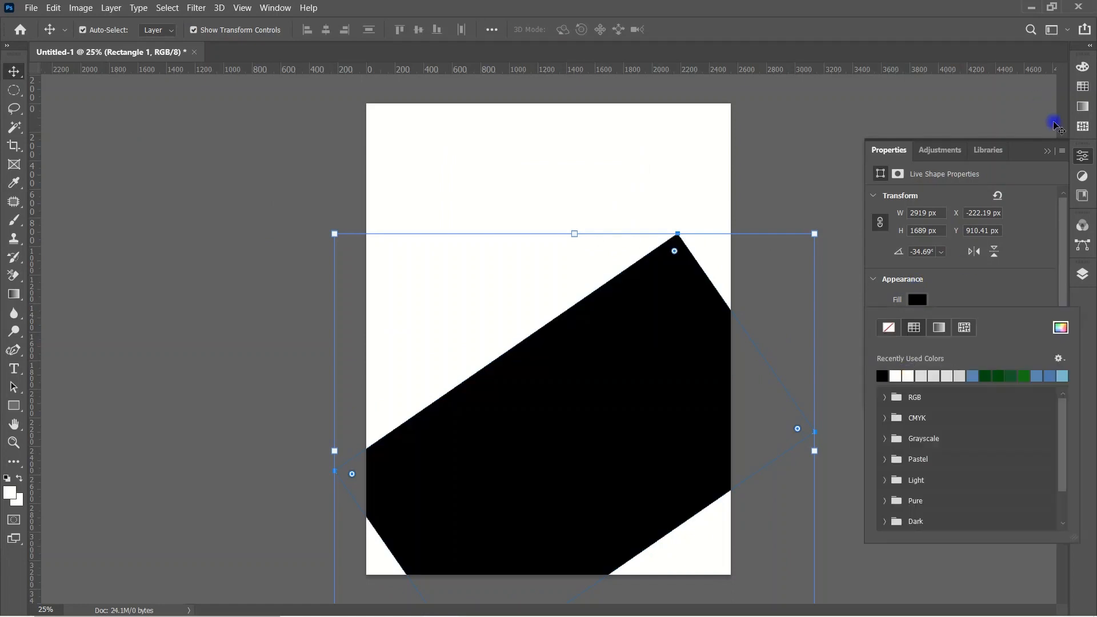
Enlarge, rotate and move the black rectangle so its top edge slopes diagonally across the full width of the lower page.
left_click(670, 446)
left_click_drag(670, 445, 657, 491)
left_click(669, 465)
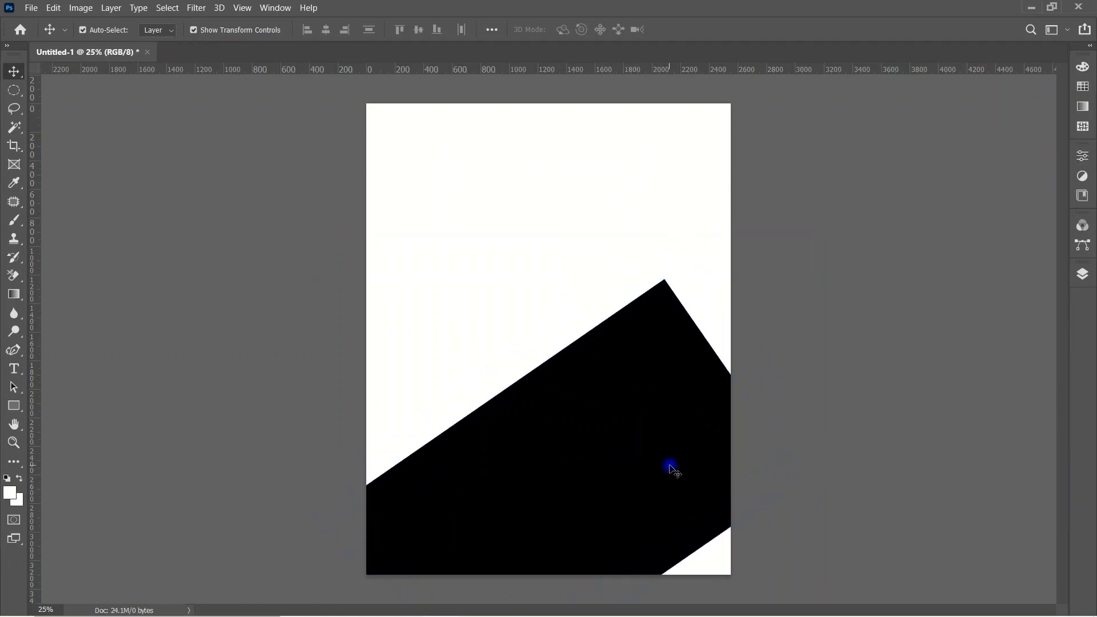
left_click_drag(803, 477, 906, 476)
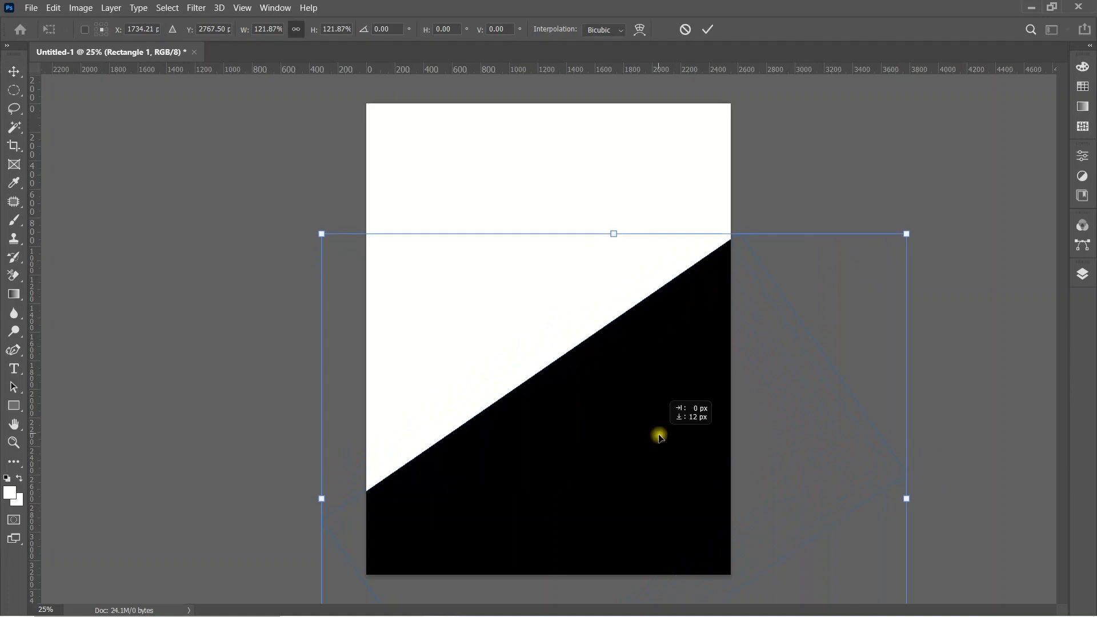
left_click_drag(658, 436, 669, 461)
left_click_drag(923, 288, 953, 328)
left_click_drag(627, 442, 648, 449)
left_click(84, 92)
left_click(176, 117)
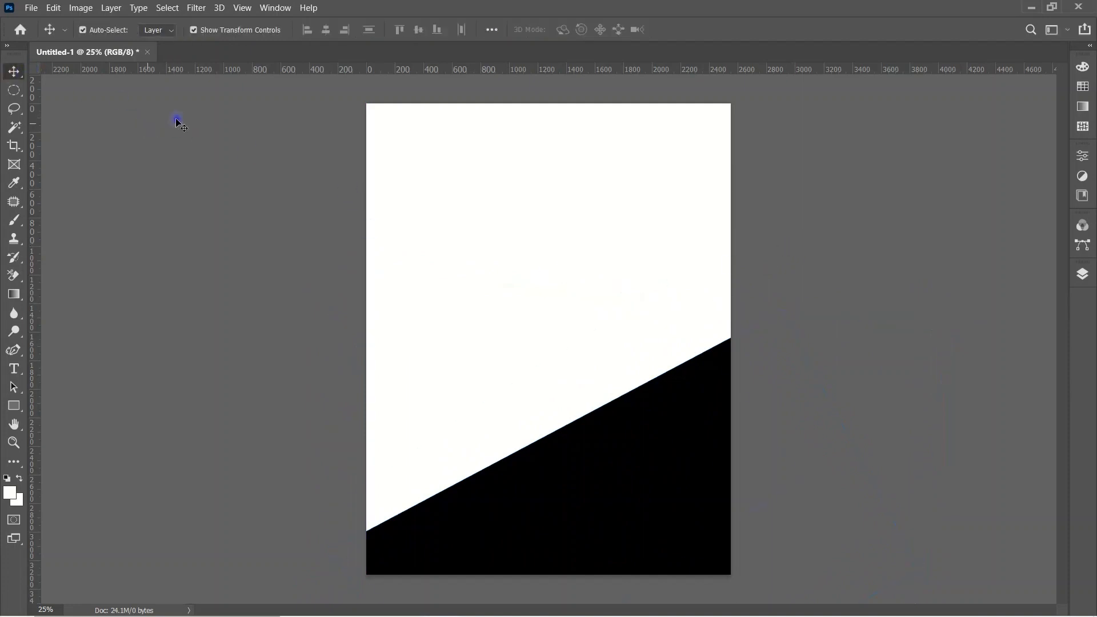
Draw a hexagon about 830 × 693 px in the upper middle of the page and fill it with light gray.
right_click(14, 405)
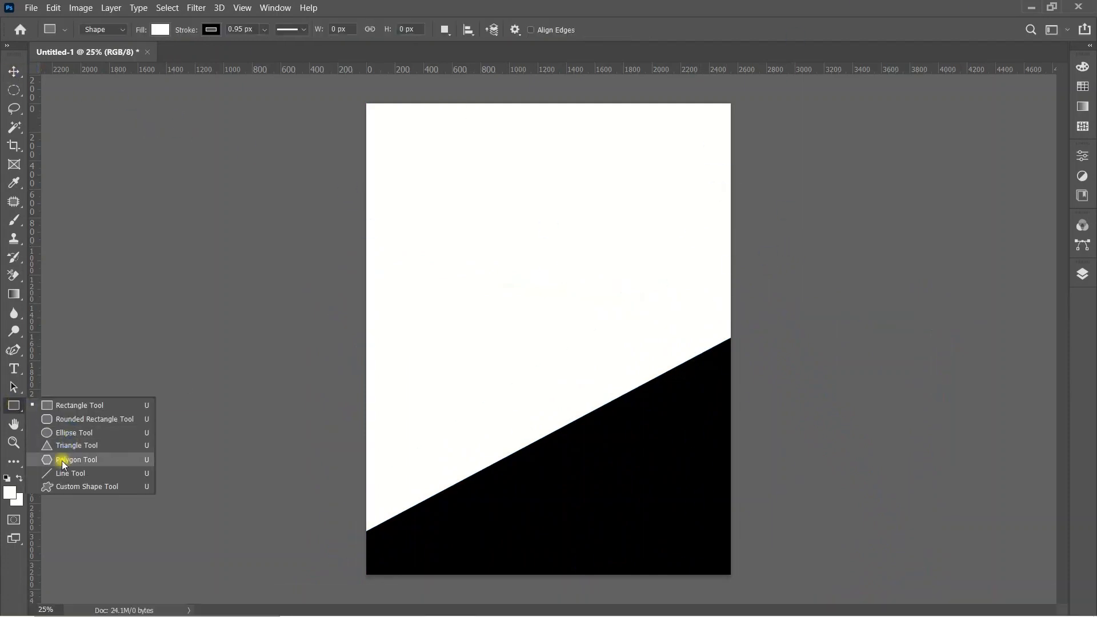
left_click(61, 457)
left_click_drag(478, 211, 595, 310)
key("v")
left_click(916, 299)
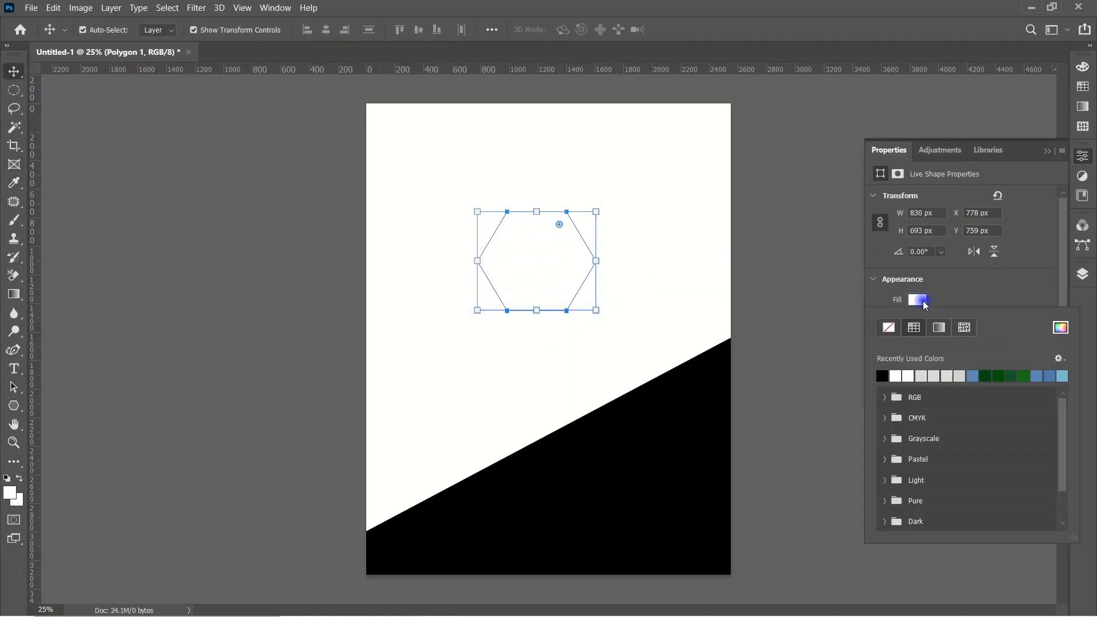
left_click(931, 375)
Move the gray hexagon to the left side of the page and rotate it 90° so a corner points up.
left_click_drag(558, 258, 463, 327)
left_click_drag(509, 379, 465, 396)
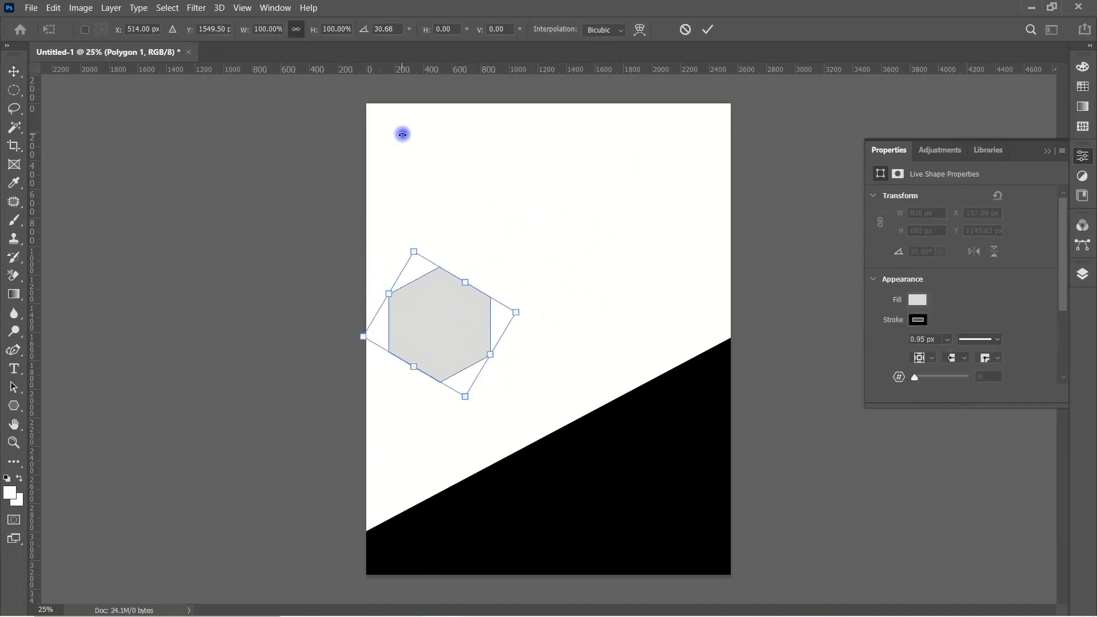
left_click_drag(519, 319, 507, 406)
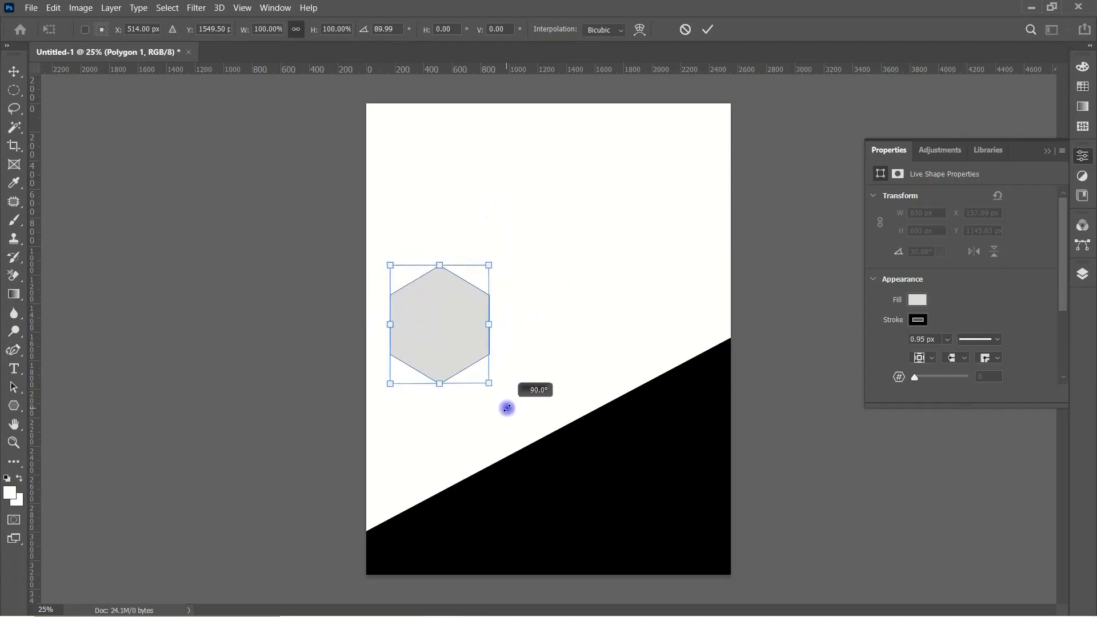
Enlarge the hexagon to about 1051 × 867 px and reposition it slightly inward from the page's left edge.
left_click_drag(438, 345, 435, 331)
left_click_drag(486, 369, 509, 399)
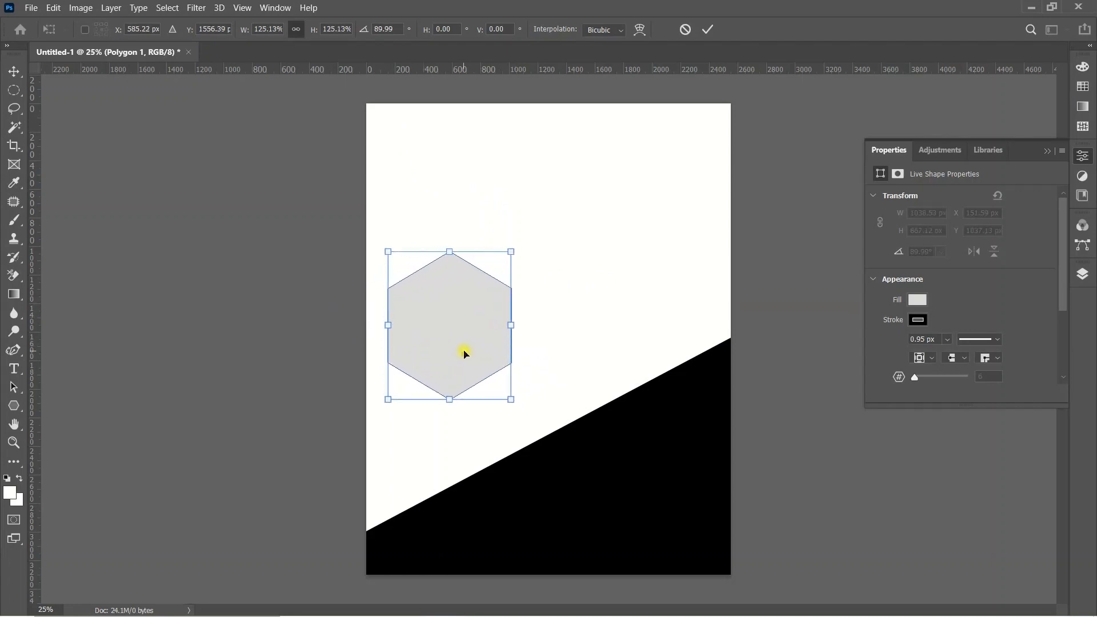
left_click_drag(460, 352, 455, 341)
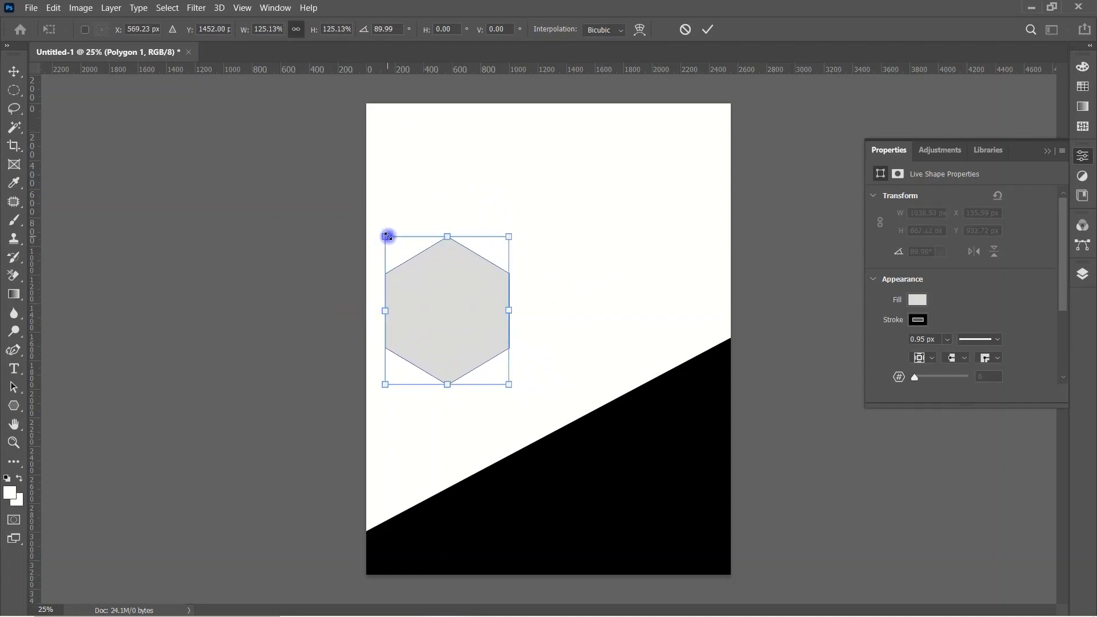
double_click(482, 299)
mouse_move(447, 237)
left_mouse_down()
mouse_move(448, 249)
mouse_move(447, 240)
left_mouse_up()
key("Return")
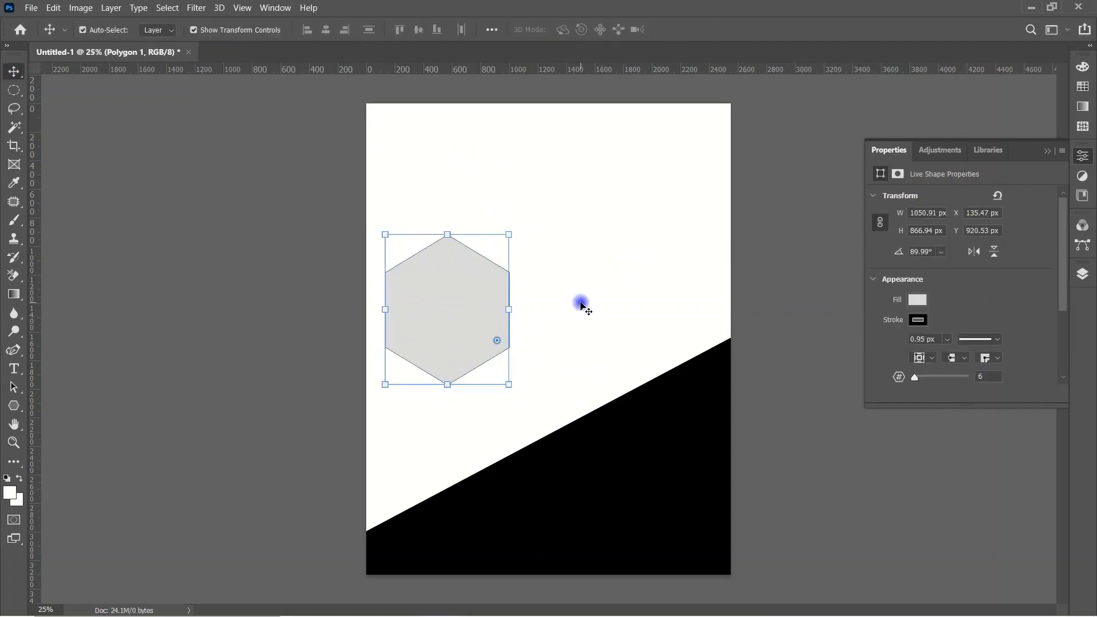
left_click_drag(437, 311, 463, 311)
left_click(610, 286)
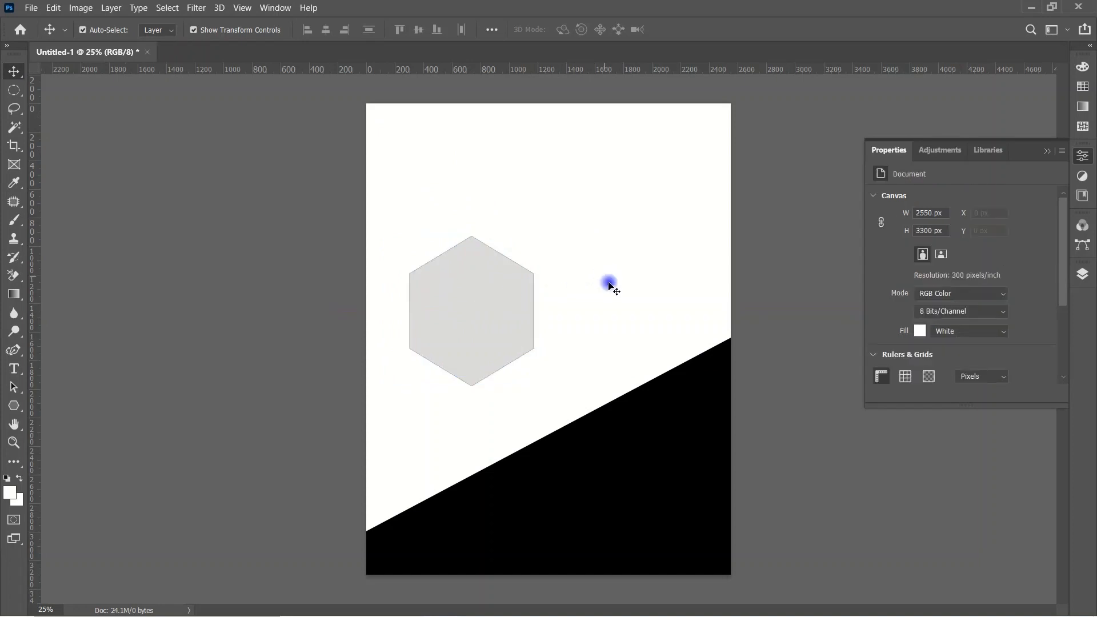
Draw a rectangle about 2537 × 1049 px across the top of the page and fill it with dark green.
left_click_drag(14, 406, 57, 406)
mouse_move(730, 104)
left_mouse_down()
mouse_move(622, 159)
mouse_move(366, 251)
left_mouse_up()
left_click(937, 322)
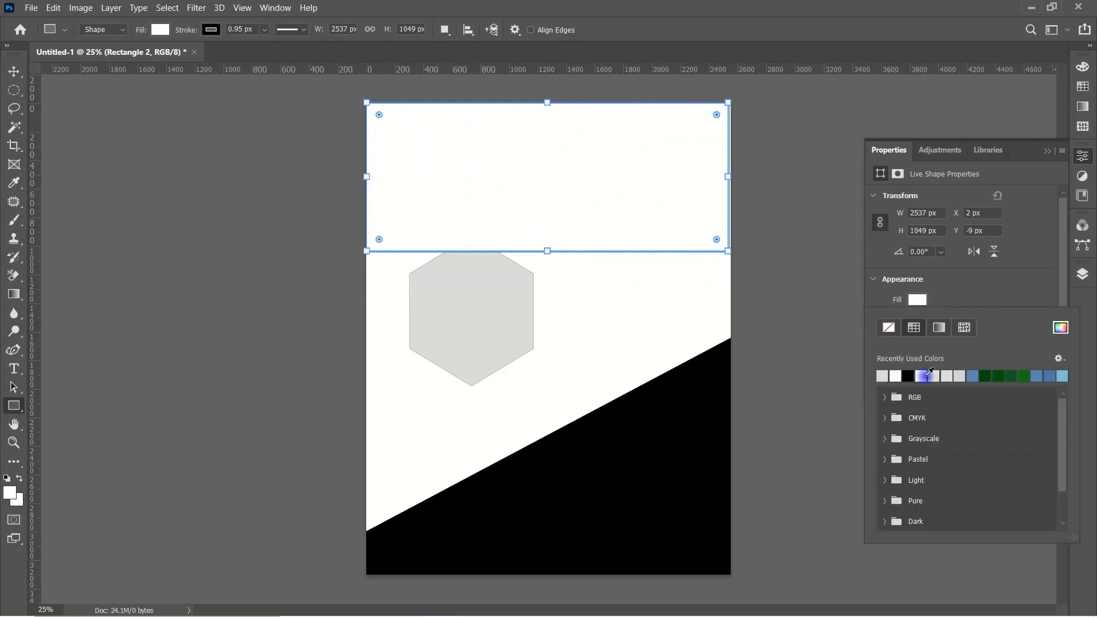
left_click(934, 375)
left_click(984, 376)
key("v")
left_click(880, 162)
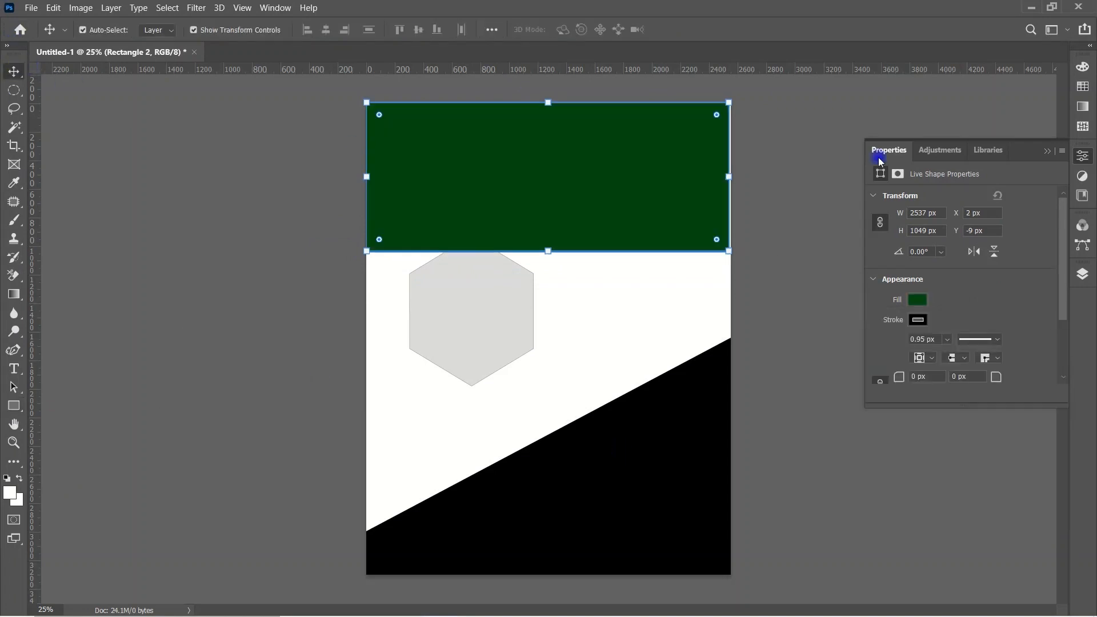
Rotate the green rectangle to about -37°, scale it to about 2194 × 907 px, and fit its lower end over the hexagon.
left_click_drag(746, 281, 756, 119)
left_click_drag(589, 201, 702, 204)
left_click(14, 442)
left_click_drag(457, 337, 507, 335)
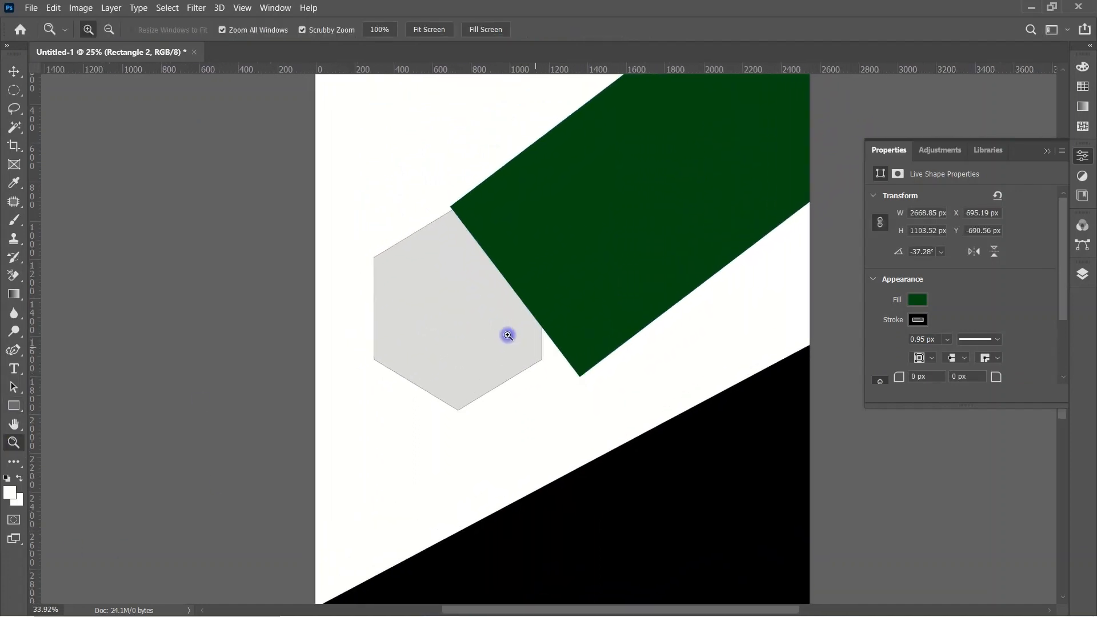
left_click(12, 71)
left_click(720, 376)
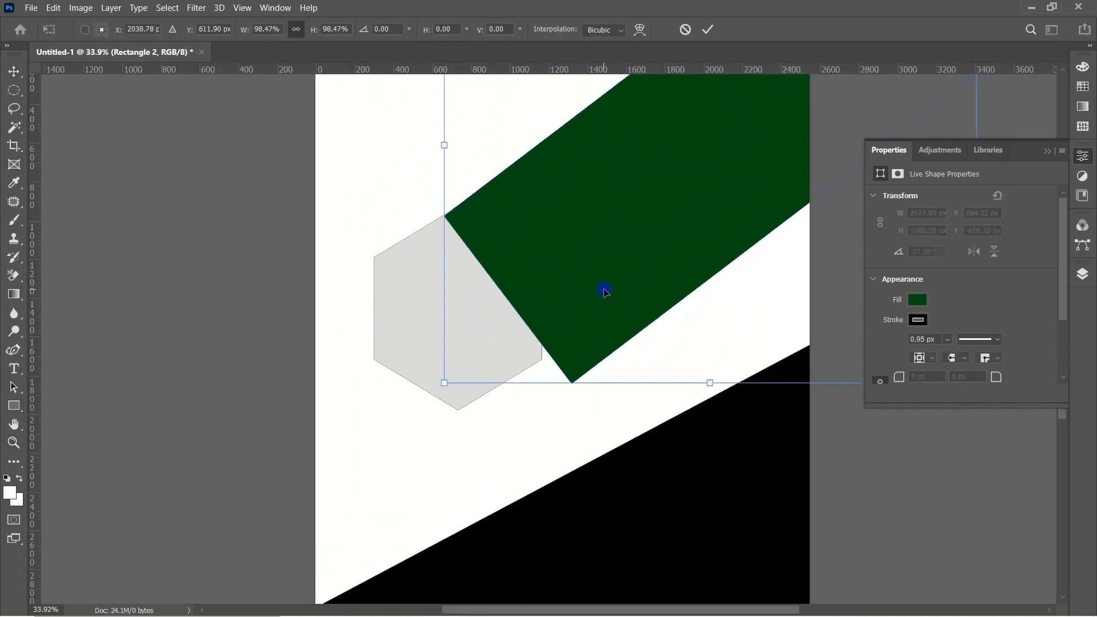
left_click_drag(714, 373, 673, 358)
left_click_drag(566, 246, 570, 289)
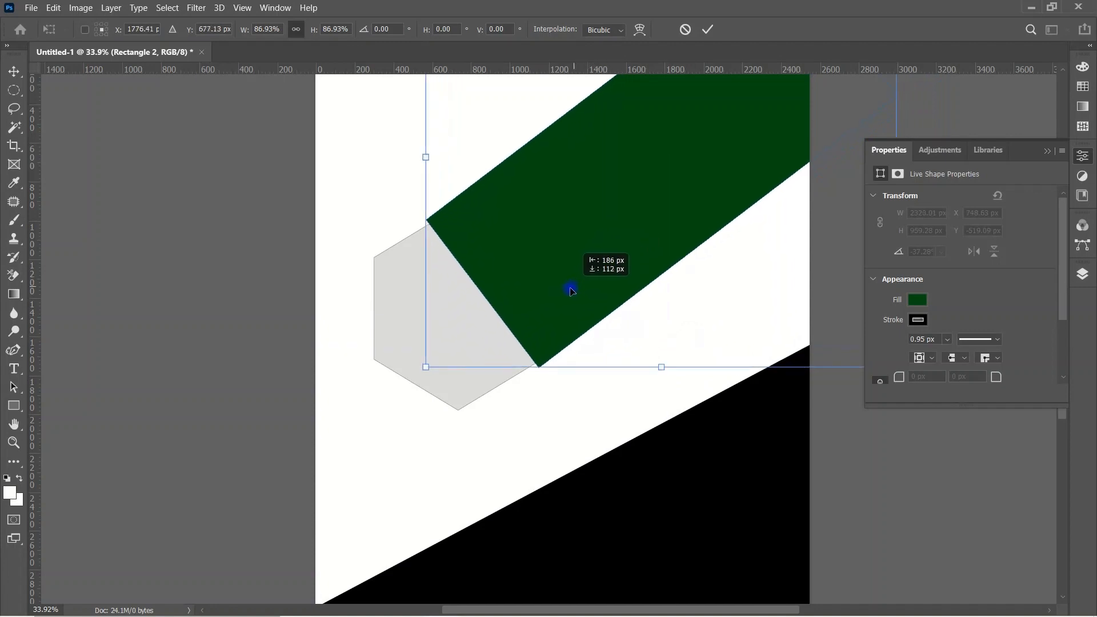
left_click_drag(649, 362, 658, 365)
left_click_drag(558, 260, 551, 311)
left_click(250, 367)
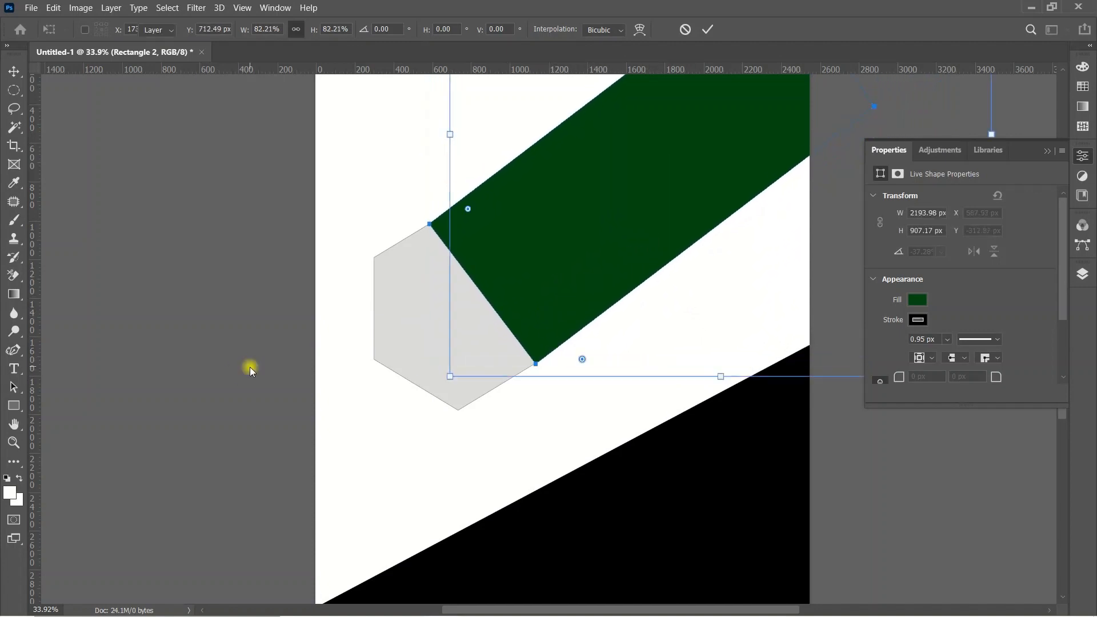
Move the Rectangle 2 layer below Polygon 1 so the green rectangle sits behind the hexagon.
left_click(1083, 275)
left_click(964, 356)
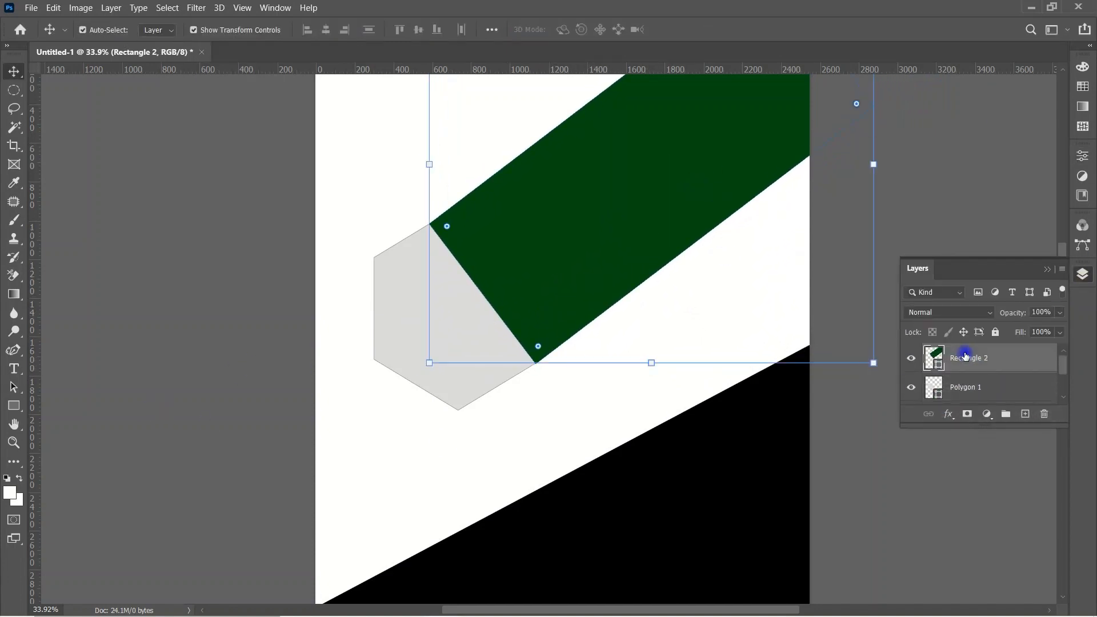
left_click_drag(986, 362, 950, 405)
left_click(869, 440)
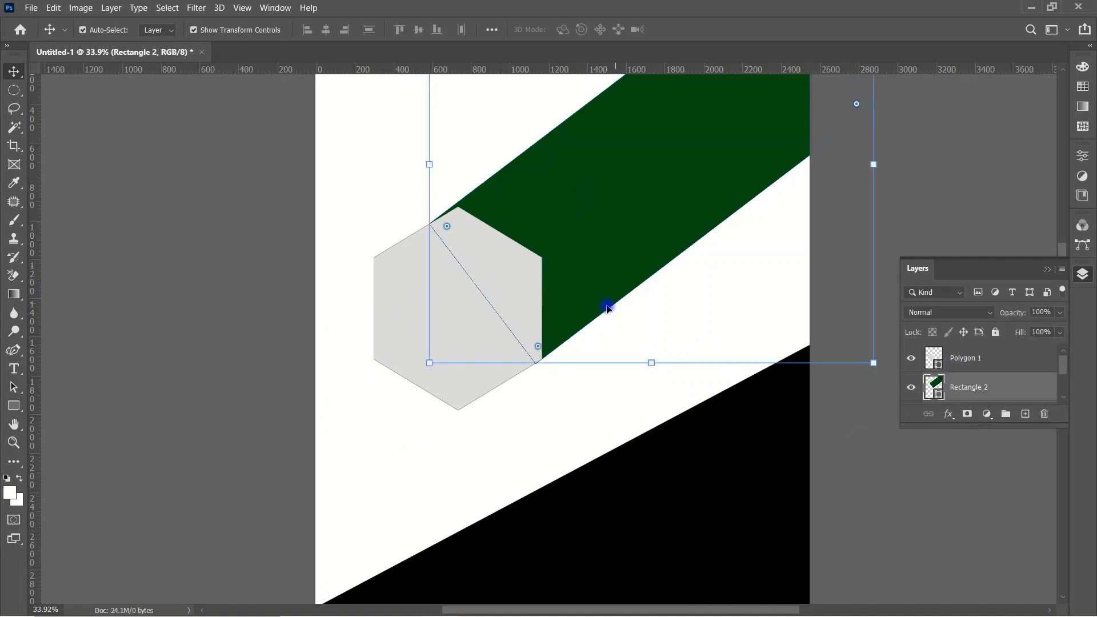
Scale the green rectangle down slightly, to about 98.5%, so its long edges meet the hexagon's corners.
left_click(605, 269)
left_click_drag(428, 167, 431, 166)
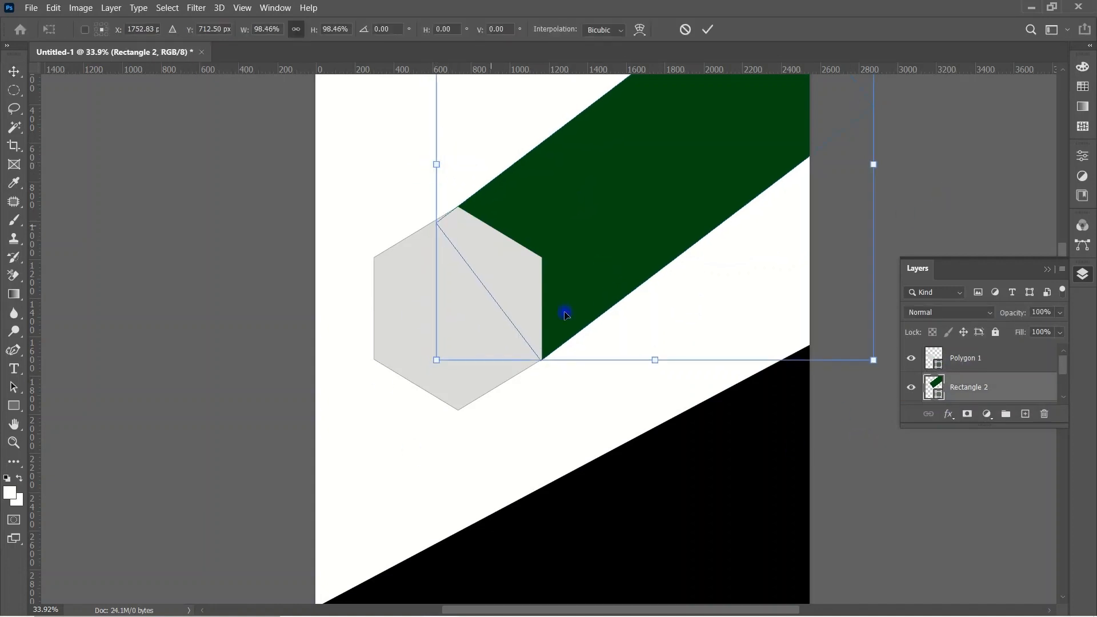
left_click_drag(657, 361, 655, 360)
left_click(269, 247)
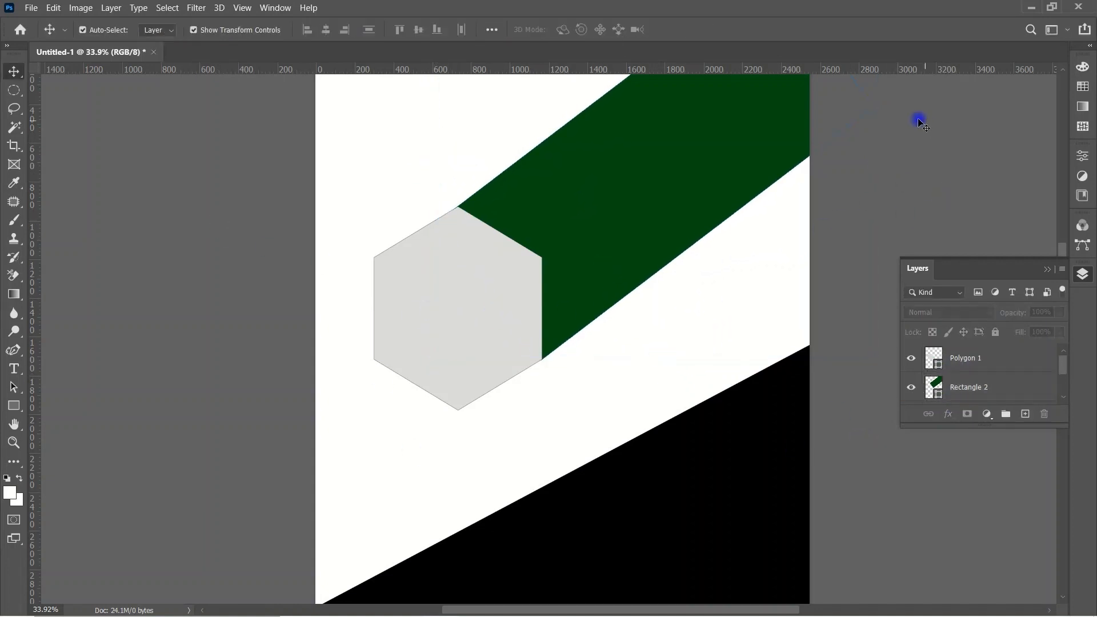
Rotate the green rectangle about 2° clockwise and nudge it so its edges stay aligned with the hexagon's corners.
left_click_drag(592, 158, 598, 166)
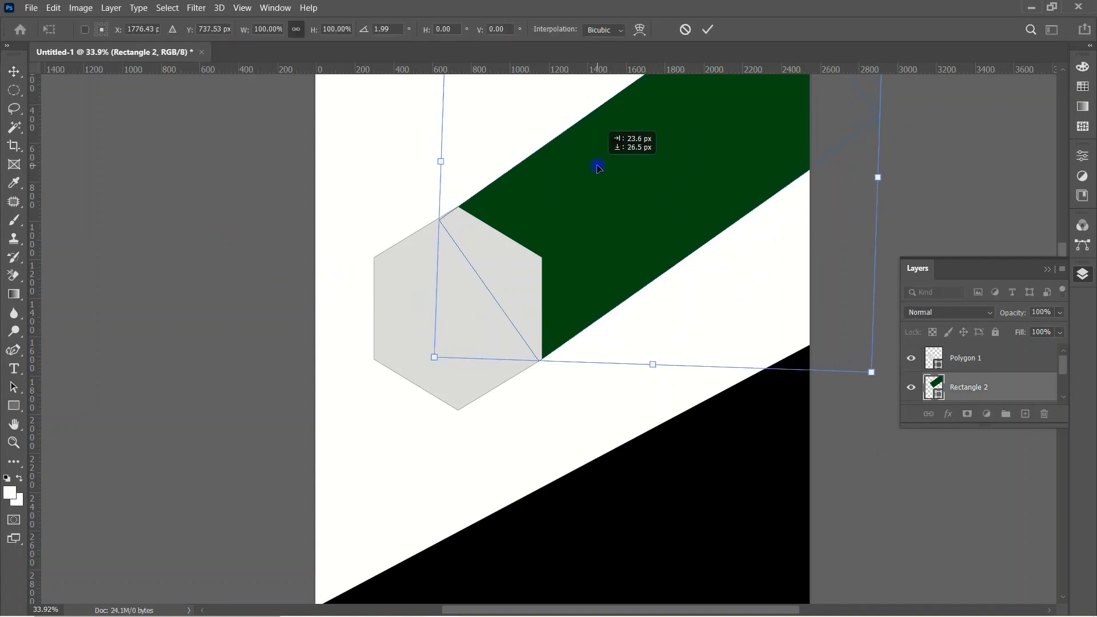
left_click_drag(955, 149, 957, 161)
key("Return")
left_click(713, 373)
Duplicate the green rectangle and place the copy down and to the left behind the hexagon, reaching past the page edge.
scroll(717, 370, "up", 2)
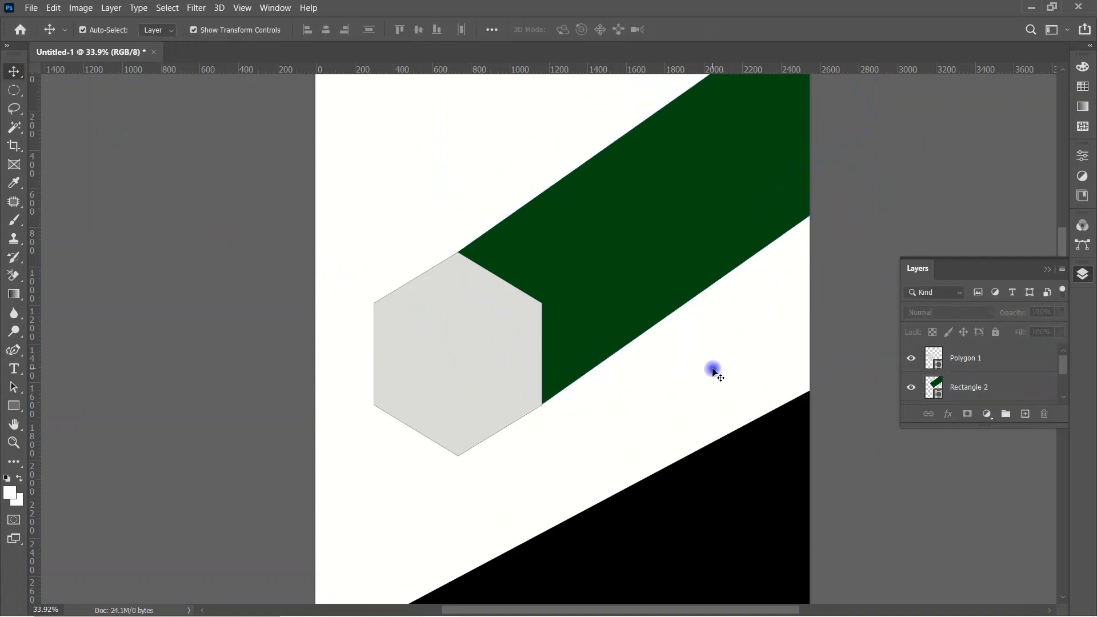
scroll(717, 370, "down", 3)
left_click(624, 154)
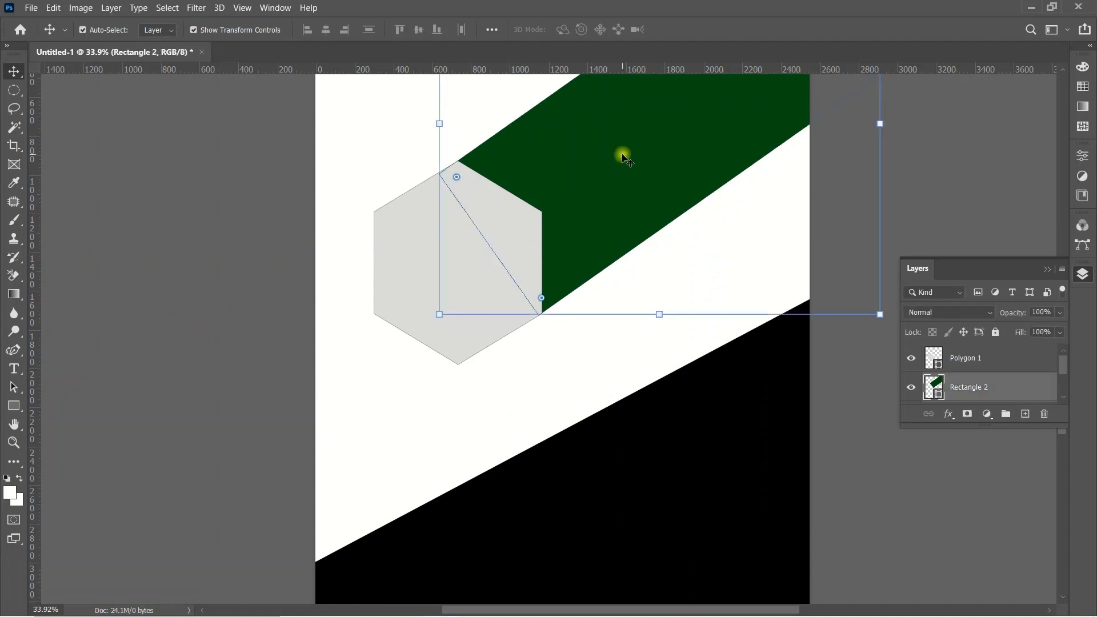
left_click_drag(624, 154, 380, 253)
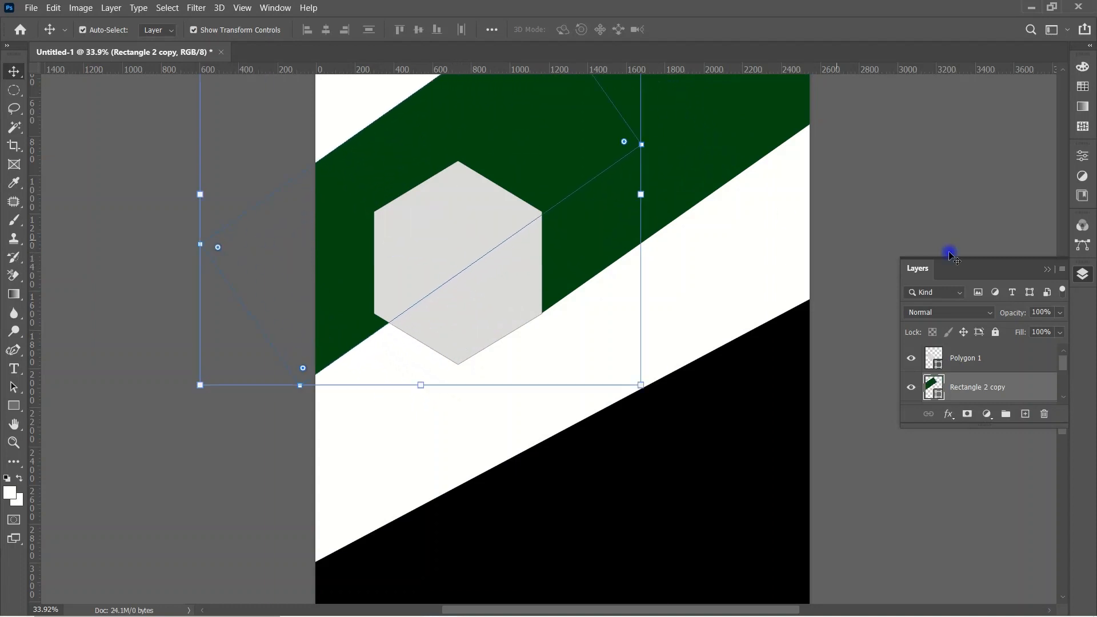
Change the copied rectangle's fill to dark red, 740e05.
double_click(939, 403)
type("740e05")
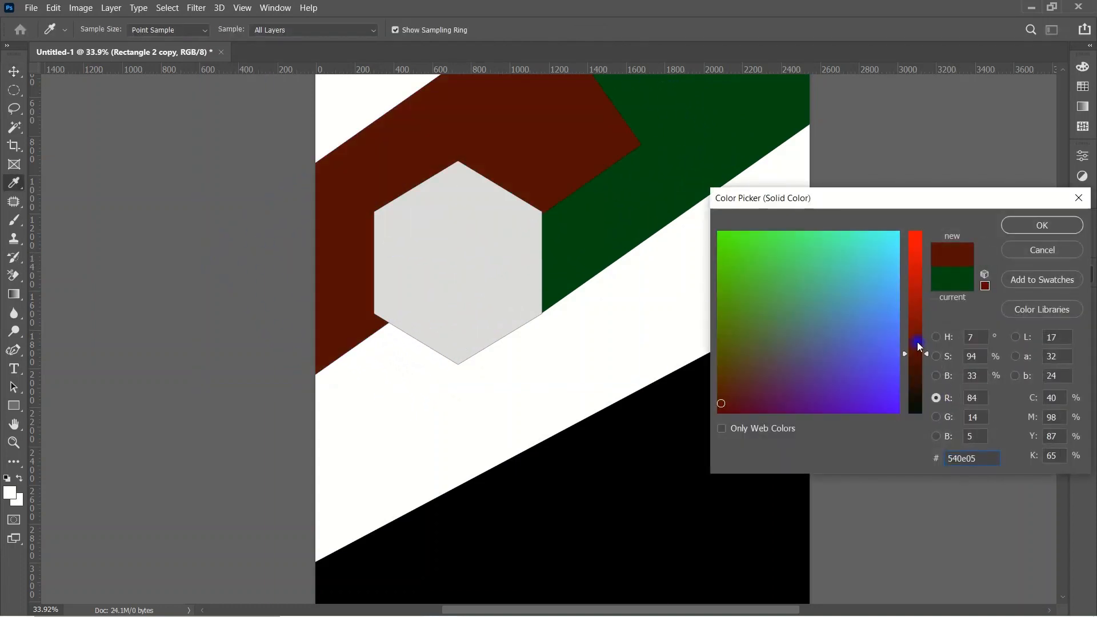
left_click(1042, 225)
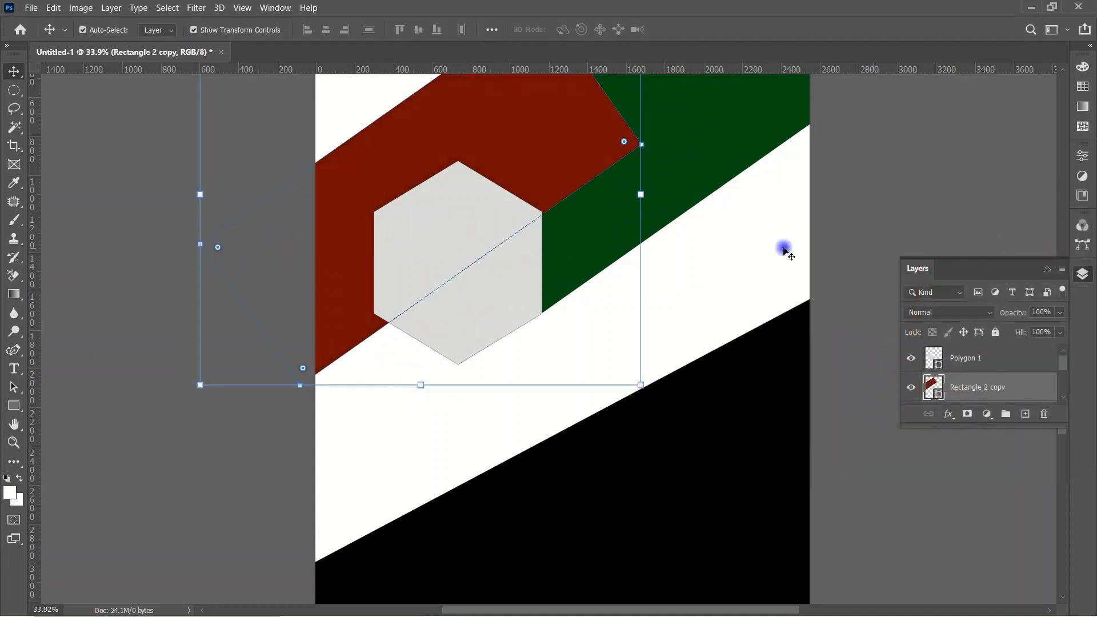
Send the dark red rectangle behind the green one and reshape it to extend farther past the left page edge and up along the green band.
key("ctrl+0")
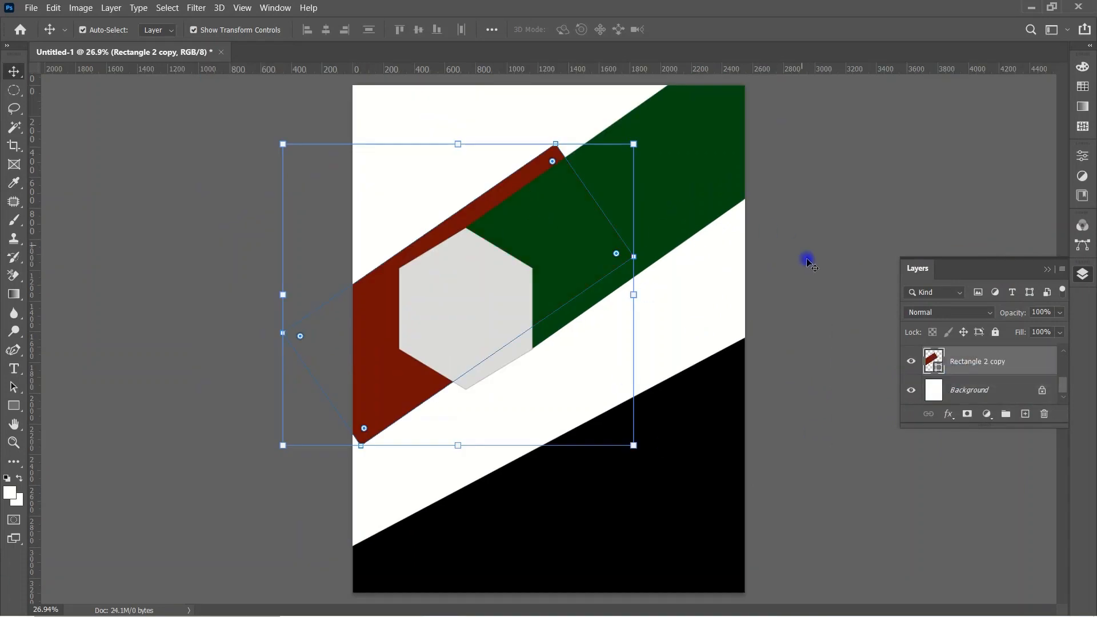
left_click(865, 151)
left_click(526, 176)
key("ctrl+t")
left_click_drag(282, 445, 264, 461)
left_click(932, 130)
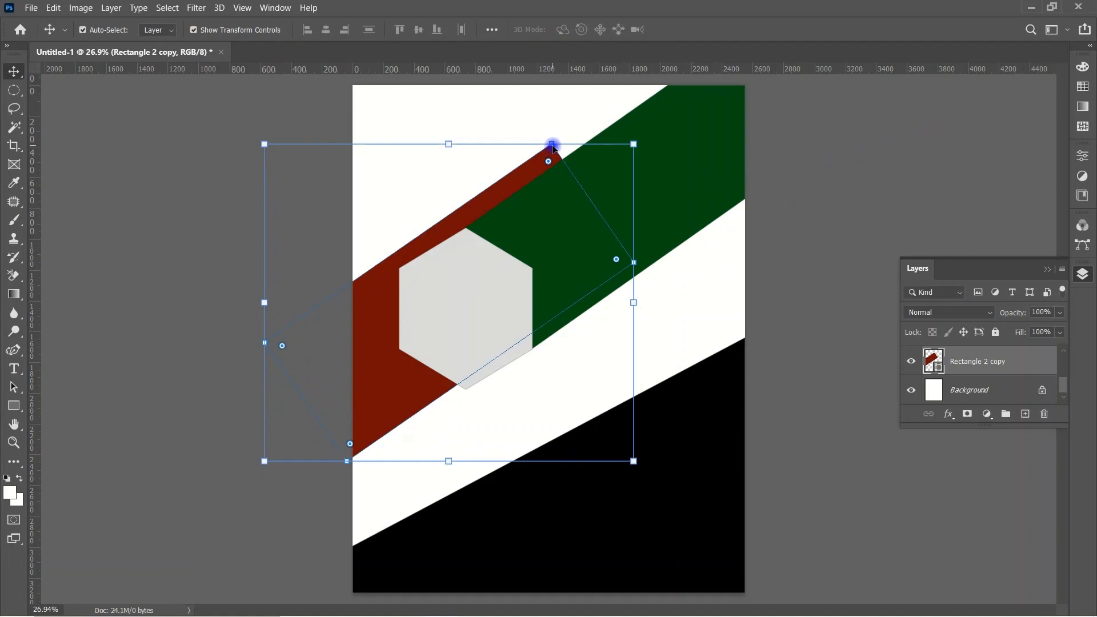
left_click_drag(552, 147, 616, 94)
left_click(477, 436)
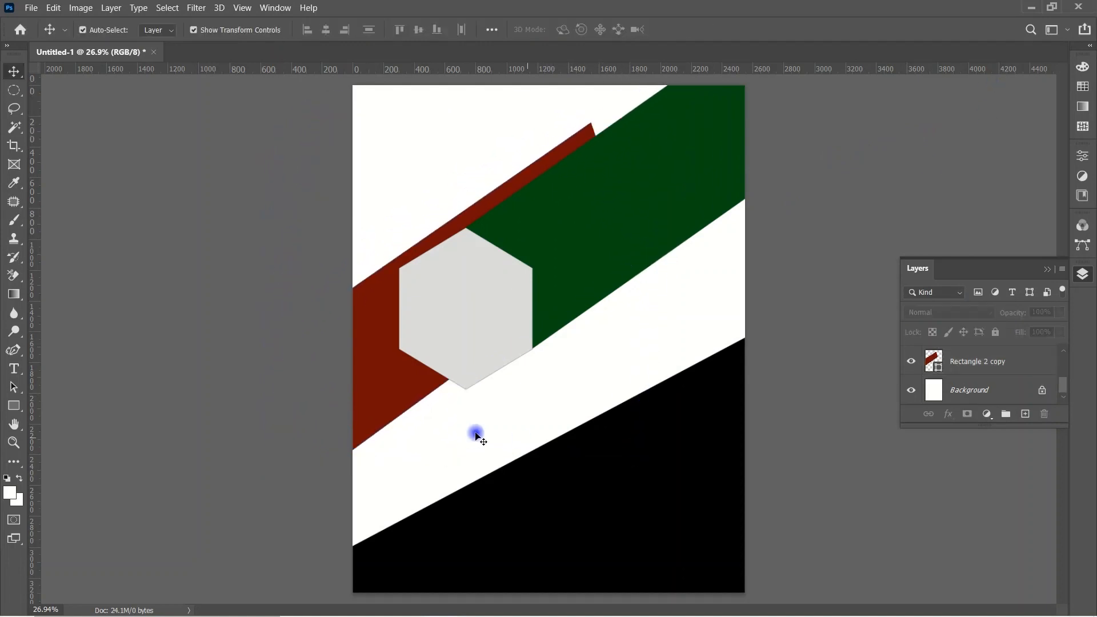
Duplicate the dark red shape's layer and change the copy's fill to near-black.
left_click(385, 373)
left_click_drag(978, 363, 1025, 413)
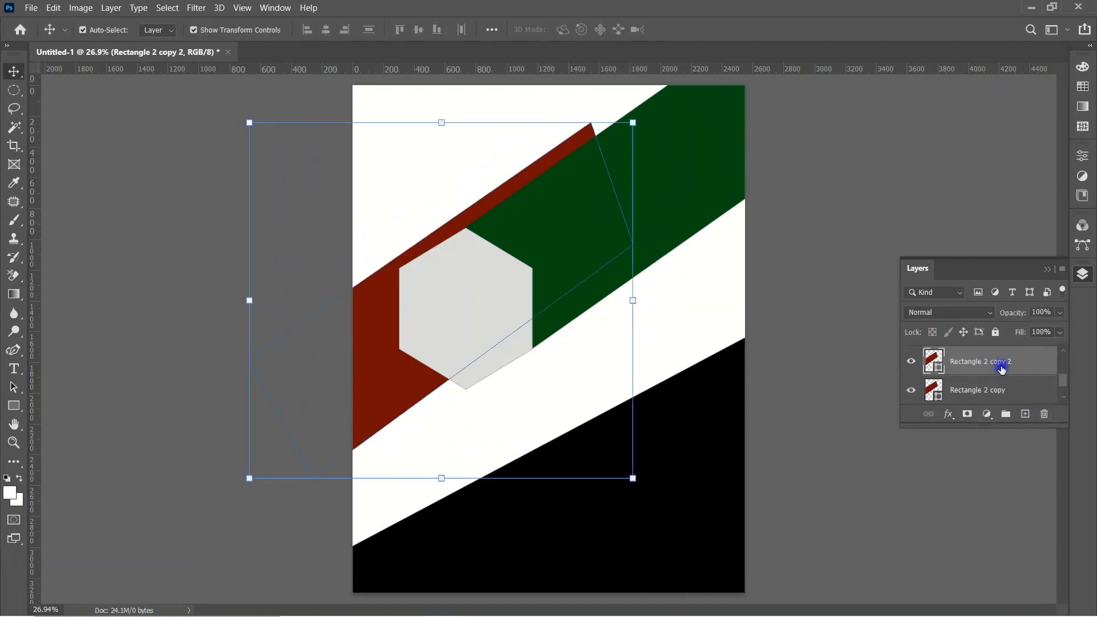
double_click(938, 365)
left_click(916, 402)
left_click(1049, 229)
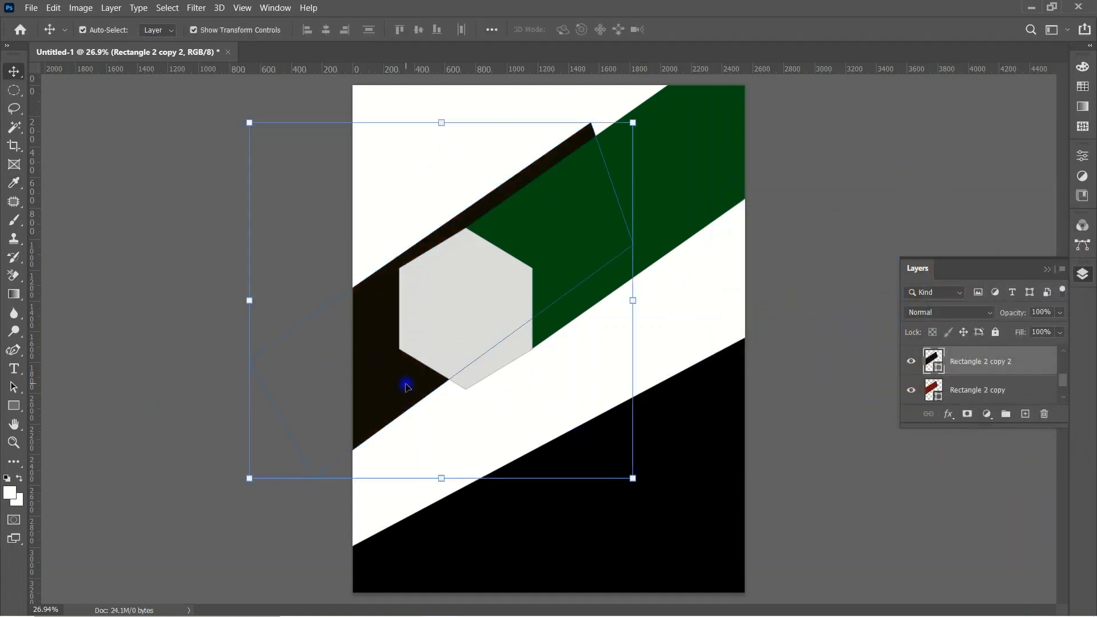
Move the near-black copy up and to the right and scale it down so its lower end sits inside the red shape.
left_click_drag(400, 384, 438, 364)
left_click(913, 167)
left_click(379, 303)
key("ctrl+t")
left_click_drag(272, 464, 375, 418)
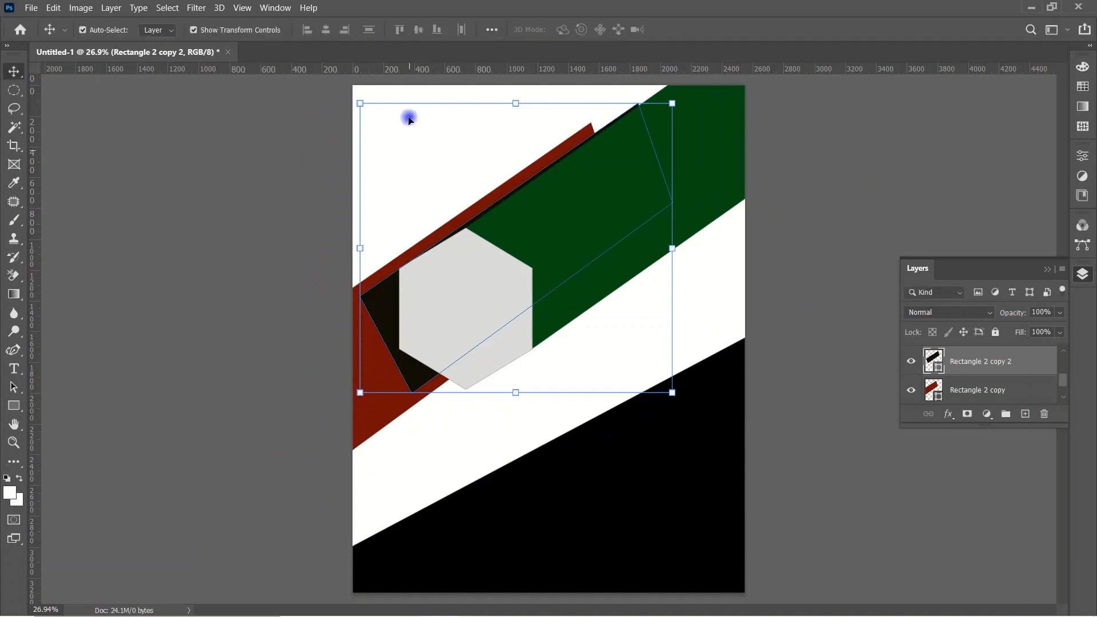
Skew the near-black shape's corners so its lower end runs nearly vertical and its upper edge extends along the green band.
left_click_drag(359, 103, 454, 105)
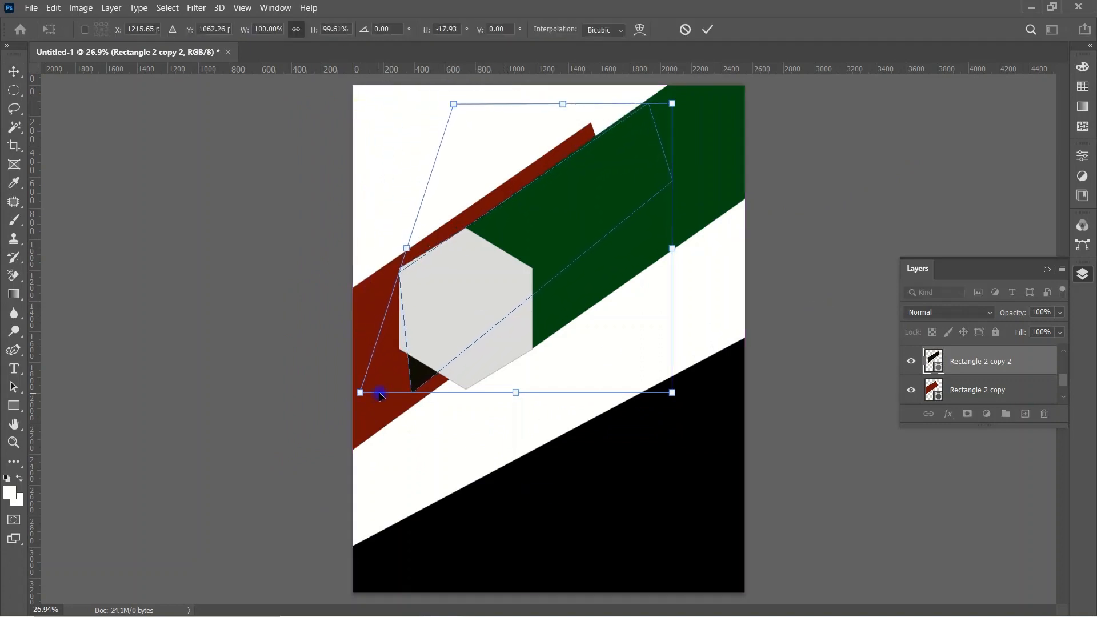
left_click_drag(359, 392, 326, 390)
left_click_drag(684, 397, 688, 394)
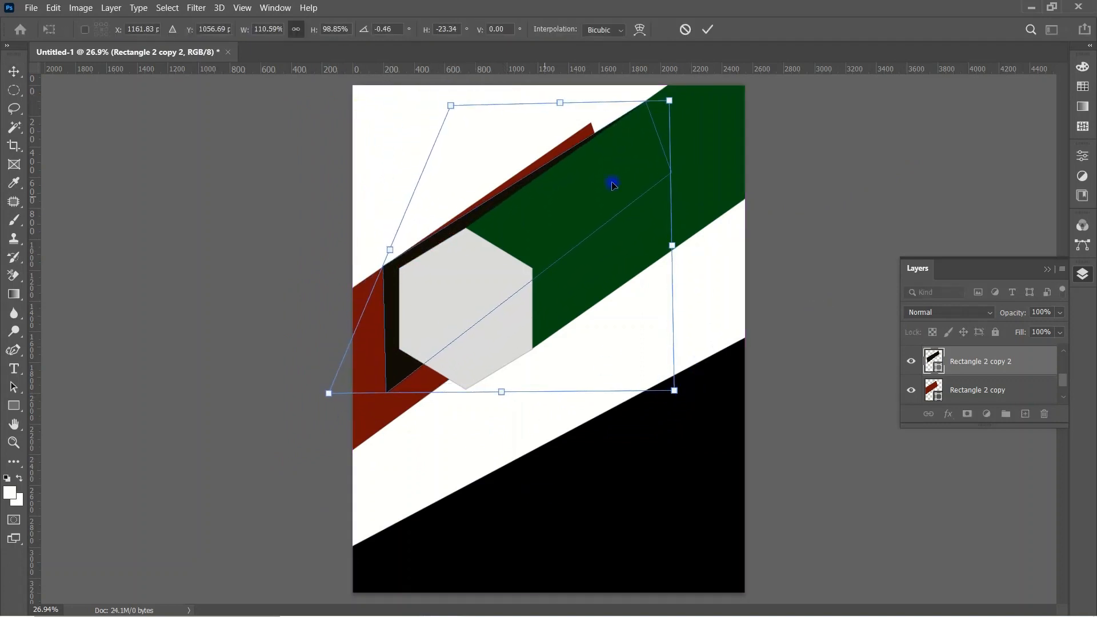
left_click_drag(671, 103, 666, 84)
key("Return")
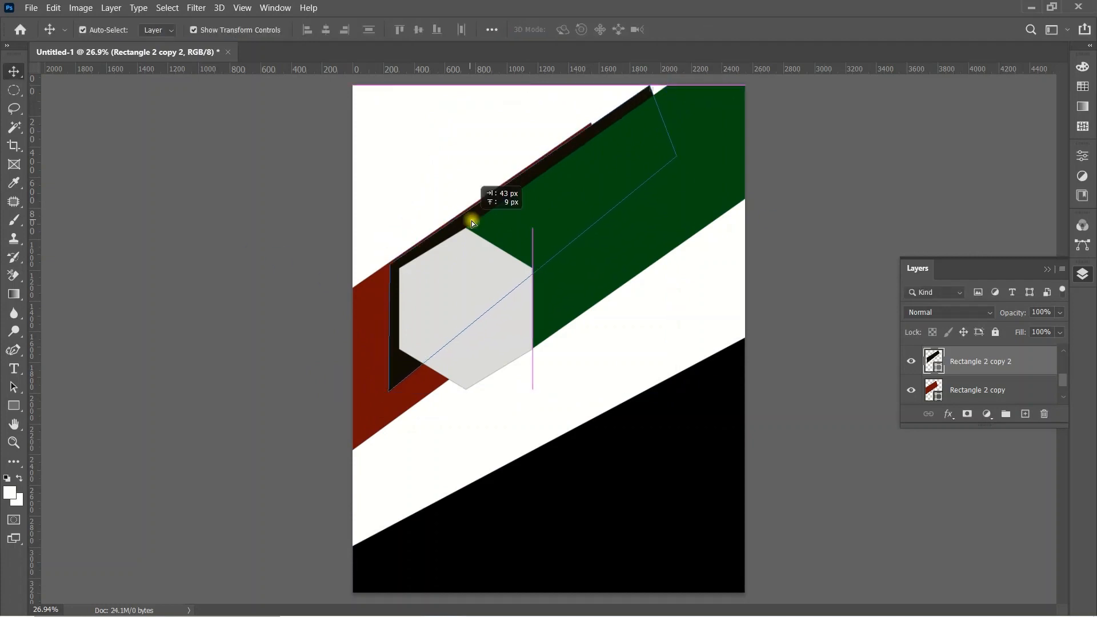
Rotate the near-black shape slightly and extend its lower end farther left beyond the hexagon.
key("ctrl+t")
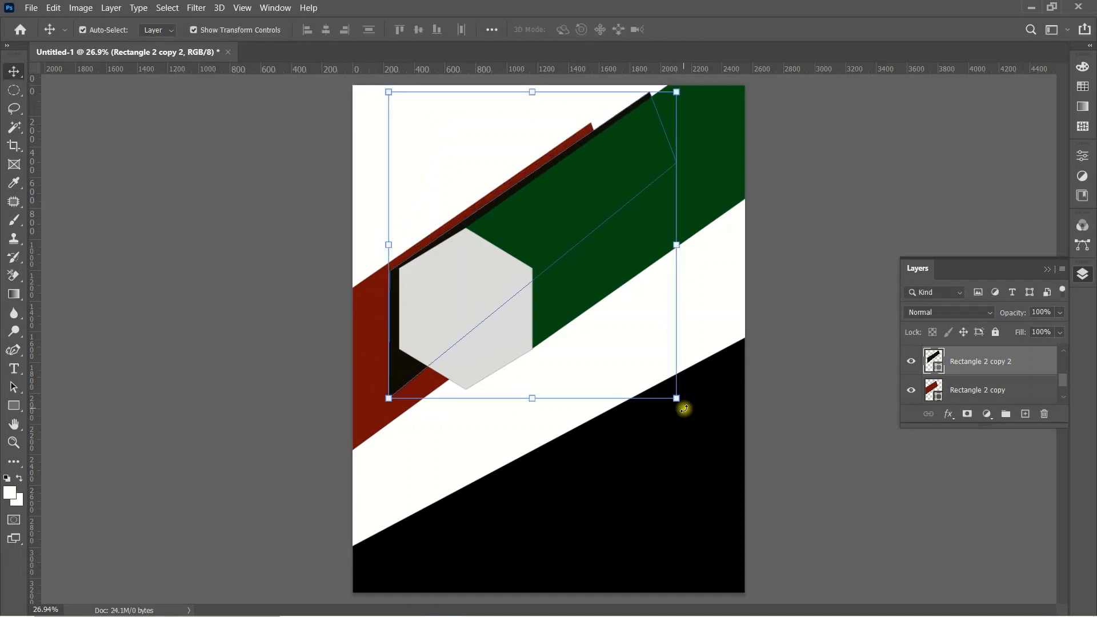
mouse_move(683, 406)
left_mouse_down()
mouse_move(678, 417)
mouse_move(687, 411)
left_mouse_up()
left_click_drag(388, 243, 375, 252)
double_click(447, 261)
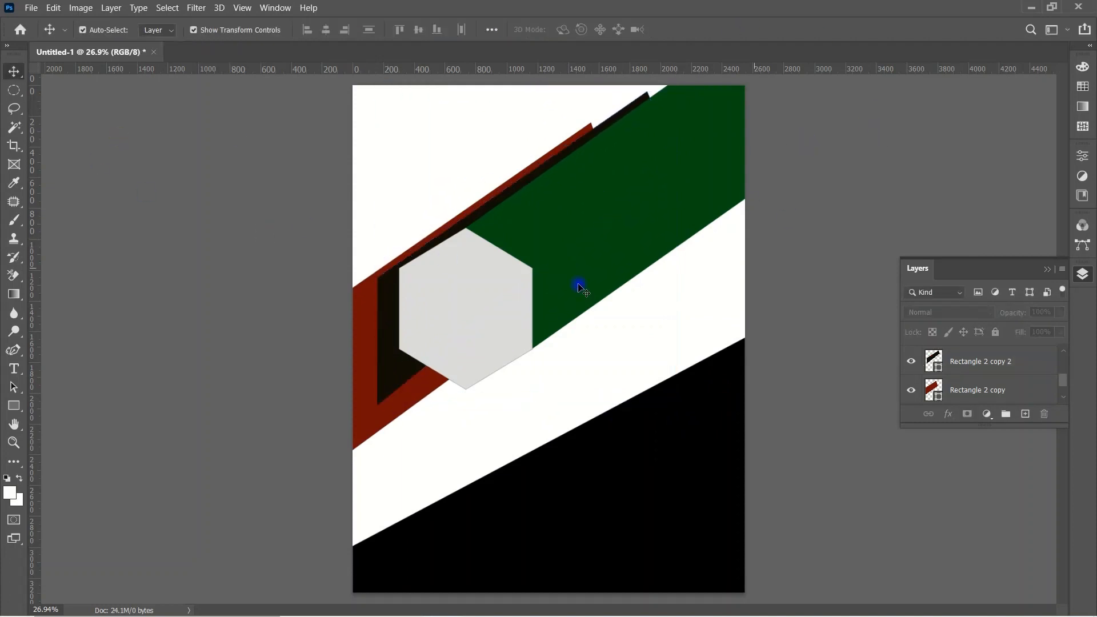
Duplicate the gray hexagon's layer and give the hexagon a dark red outline 37.43 px wide.
right_click(466, 313)
left_click(465, 311)
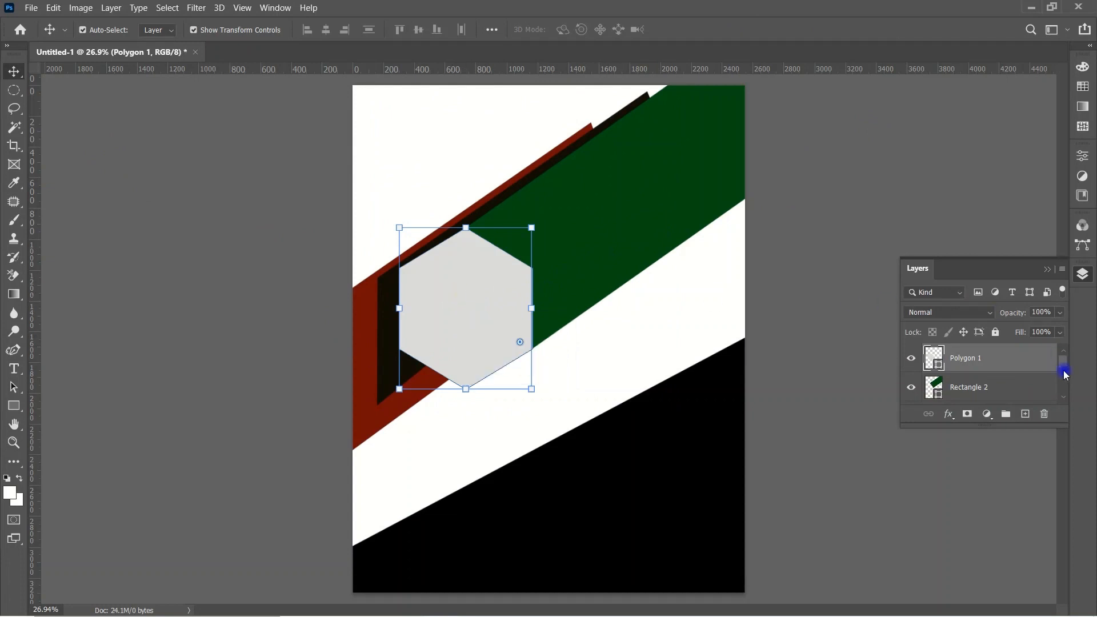
key("ctrl+j")
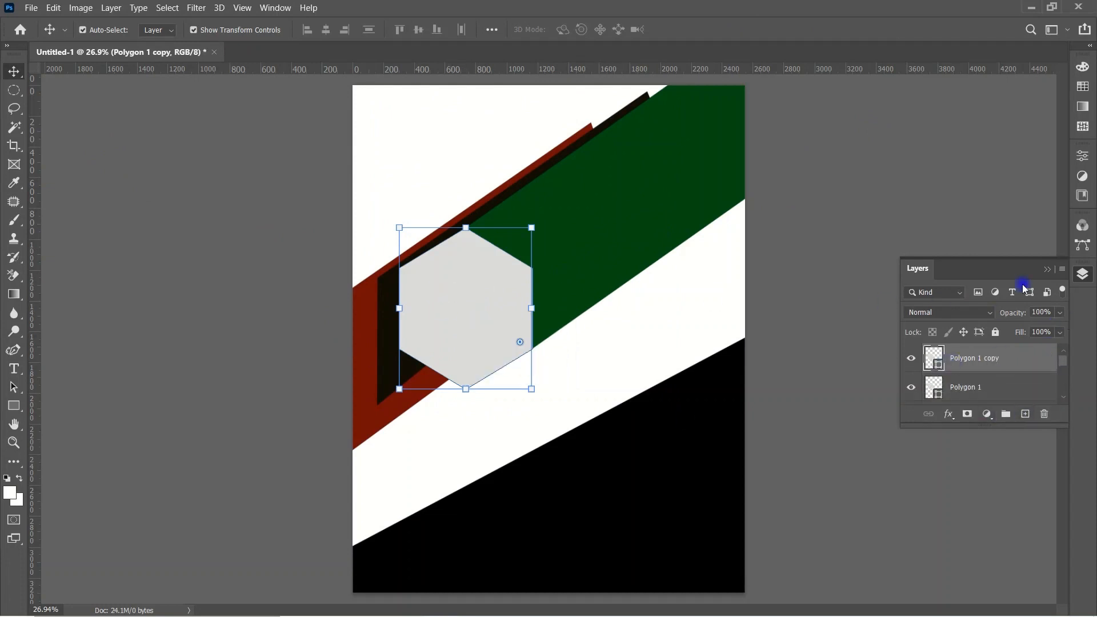
left_click(12, 406)
left_click(219, 31)
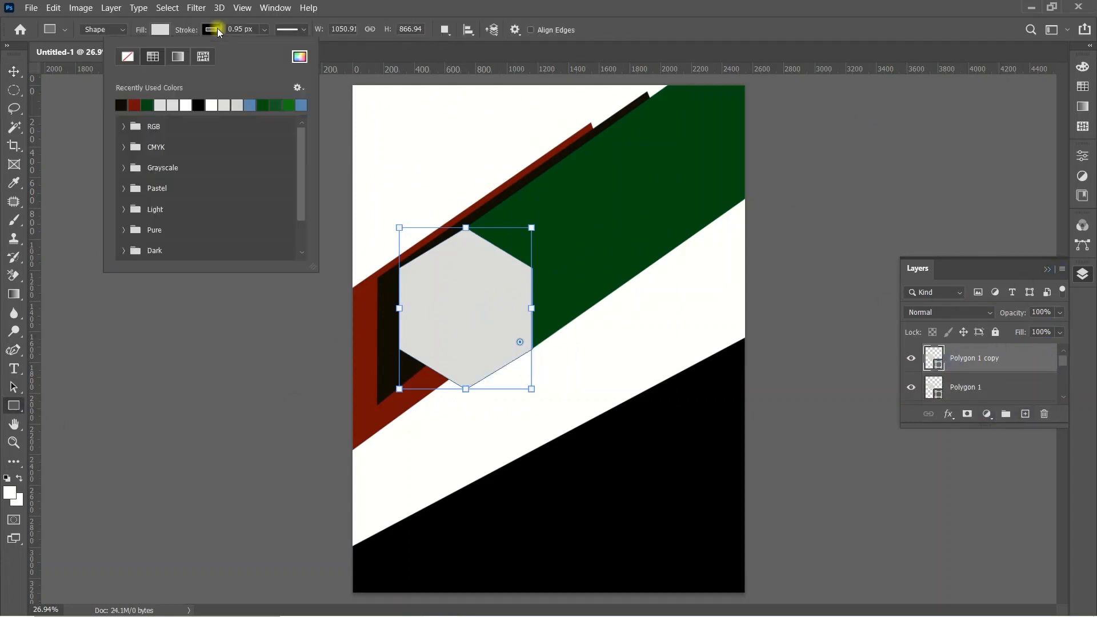
left_click(265, 29)
mouse_move(257, 45)
left_mouse_down()
mouse_move(297, 53)
mouse_move(281, 48)
left_mouse_up()
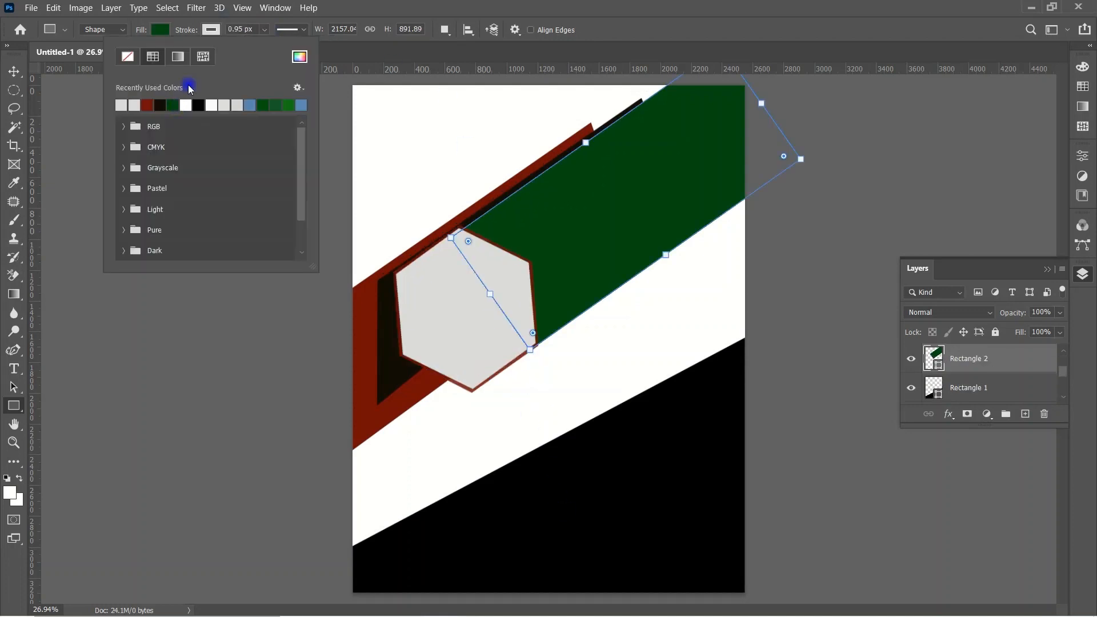
Widen the light gray outline around the green rectangle to a thick border.
left_click(265, 29)
mouse_move(273, 46)
left_mouse_down()
mouse_move(284, 44)
mouse_move(275, 51)
left_mouse_up()
key("v")
left_click(909, 133)
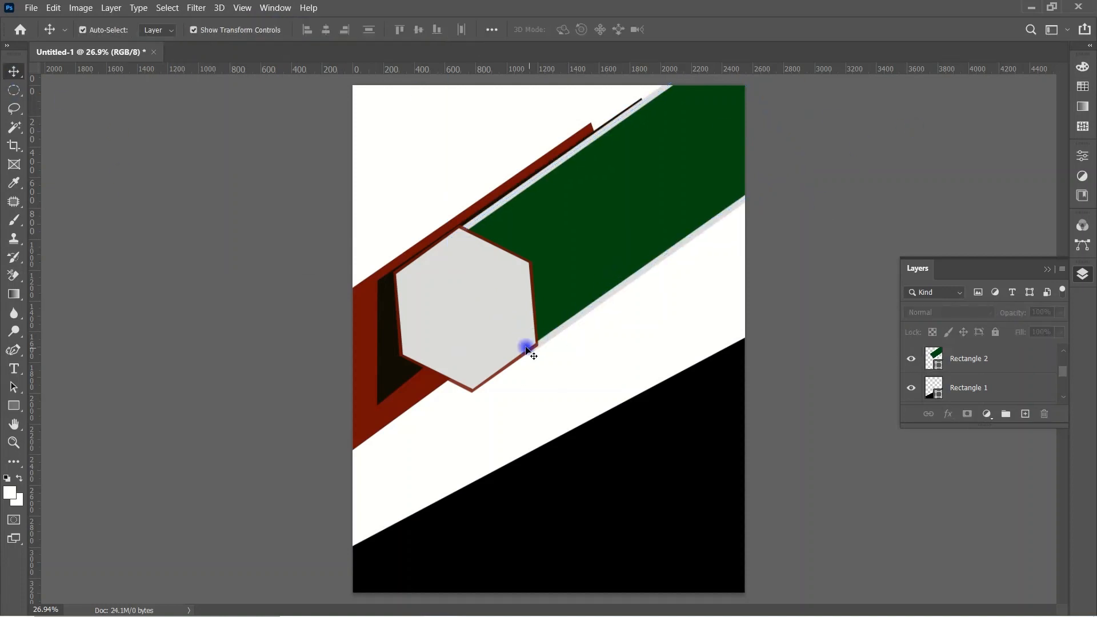
Move and rotate the near-black shape upward so it covers the thin dark red strip and runs off the page top.
left_click_drag(400, 342, 409, 316)
left_click_drag(703, 362, 709, 353)
left_click_drag(444, 234, 448, 222)
left_click_drag(688, 372, 691, 366)
key("Return")
left_click(512, 173)
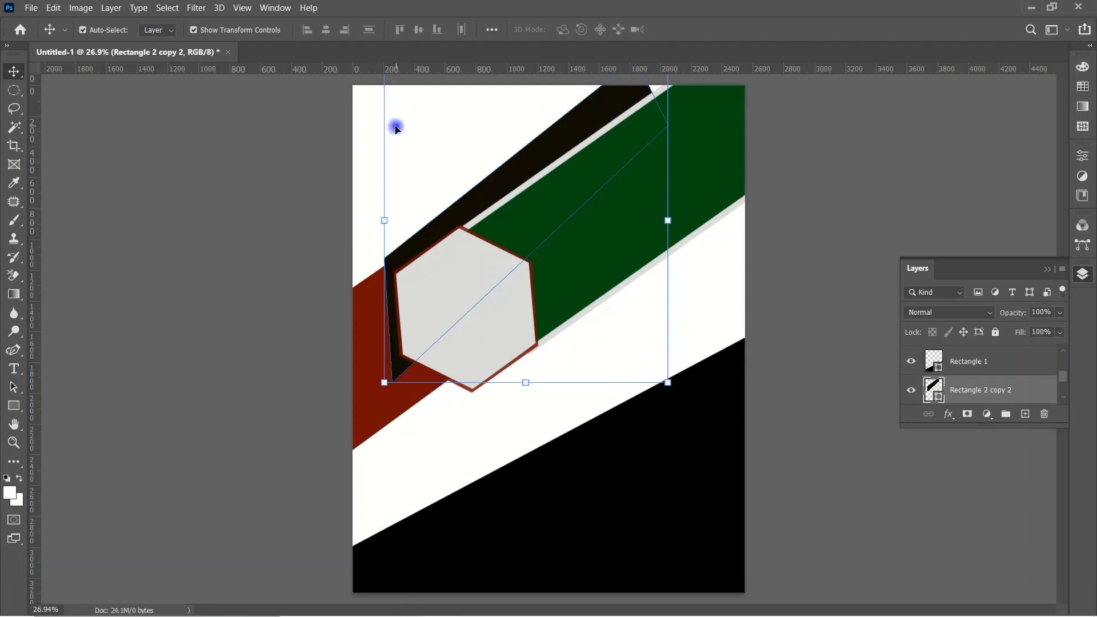
Reshape the near-black shape's upper side beyond the page top so the visible band along the green rectangle becomes narrower.
left_click_drag(384, 86, 382, 87)
left_click(14, 443)
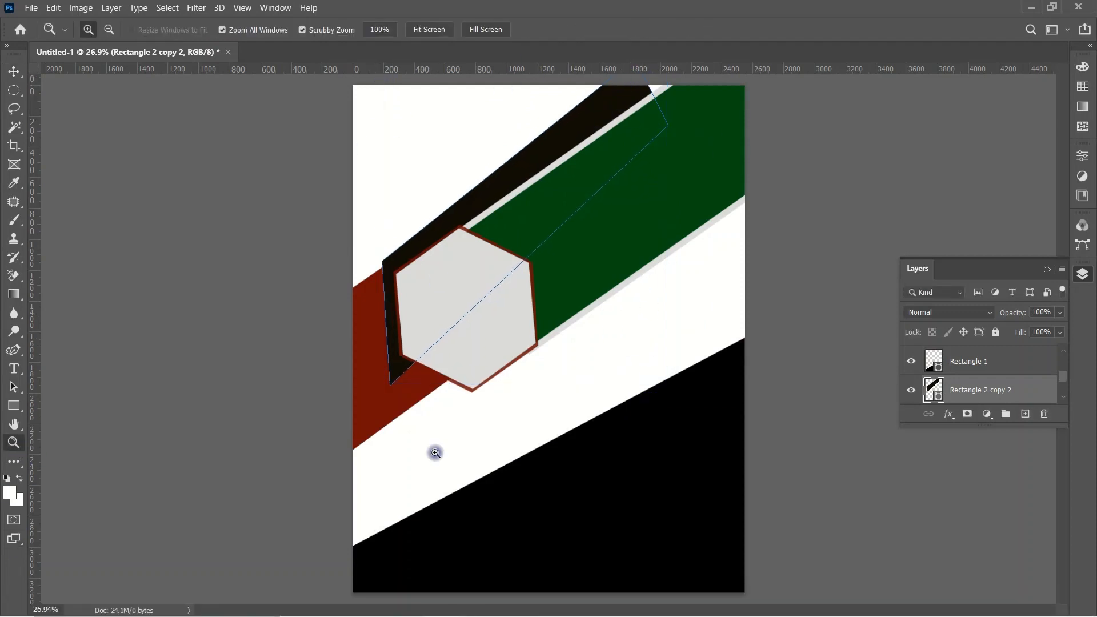
left_click_drag(435, 453, 428, 453)
left_click(15, 71)
left_click_drag(529, 88, 529, 90)
mouse_move(656, 91)
left_mouse_down()
mouse_move(658, 104)
mouse_move(673, 90)
left_mouse_up()
key("Return")
left_click(763, 164)
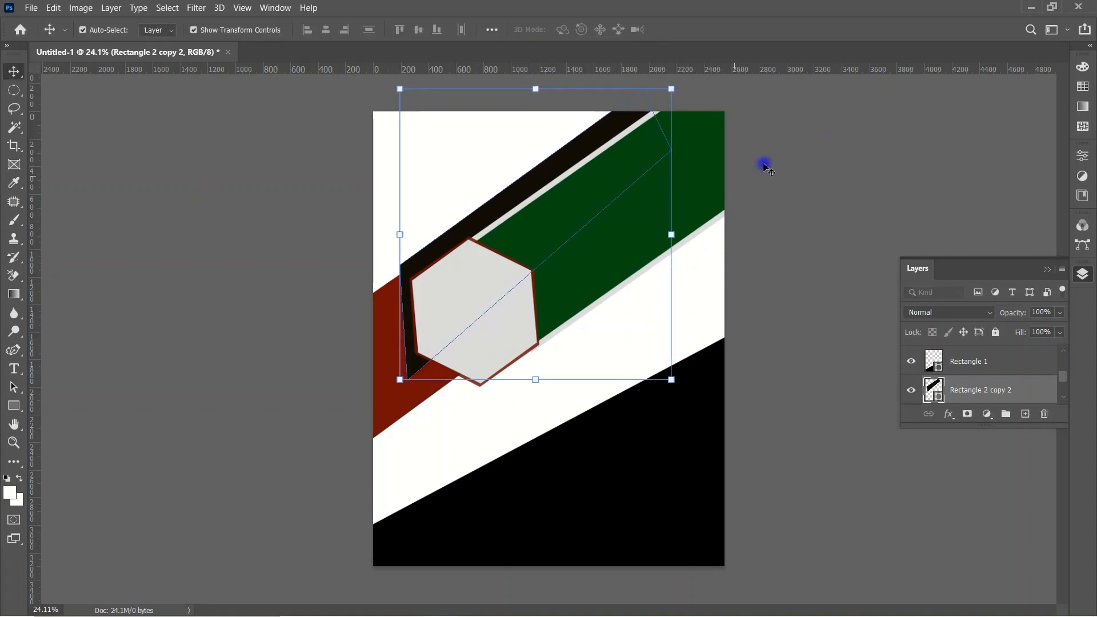
Rotate and nudge the near-black shape until its upper edge runs parallel to the green band.
left_click_drag(600, 129, 608, 137)
left_click_drag(688, 396, 687, 400)
left_click(122, 178)
left_click(795, 142)
left_click_drag(583, 156, 583, 159)
left_click(687, 246)
Change the hexagon copy's fill to brown, 724433, and set its layer opacity to 100%.
left_click(510, 330)
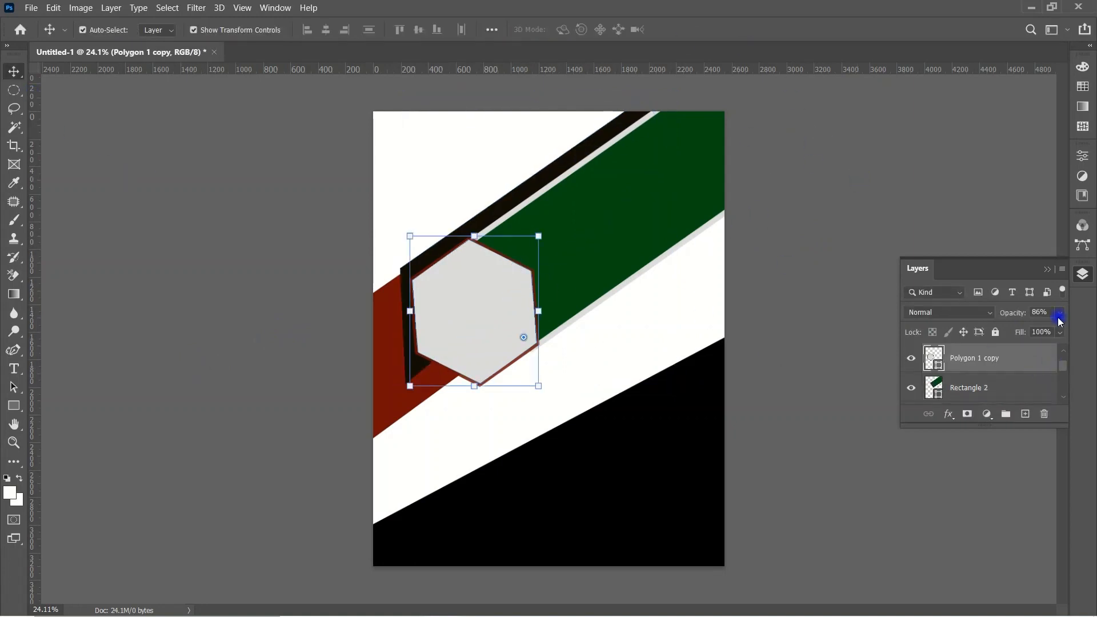
left_click(23, 411)
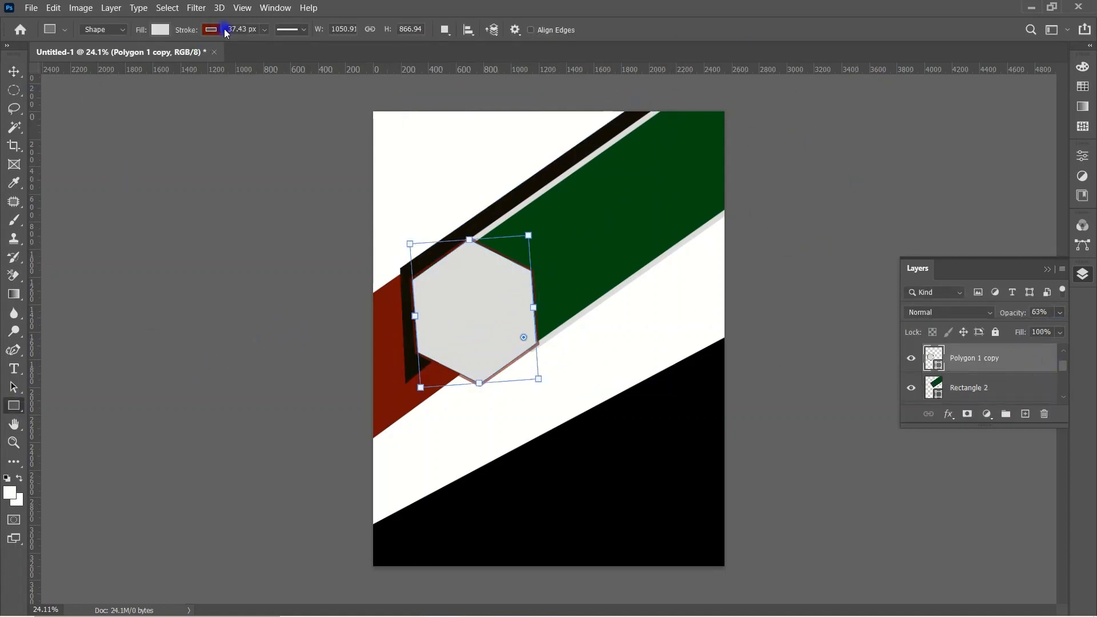
left_click(160, 30)
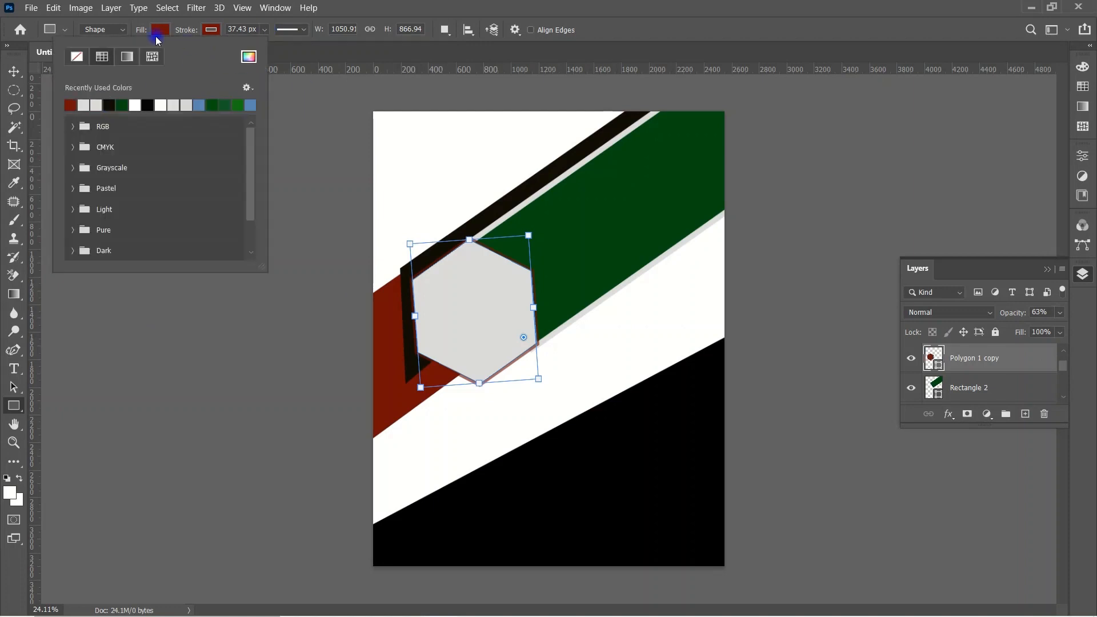
double_click(935, 362)
left_click(754, 364)
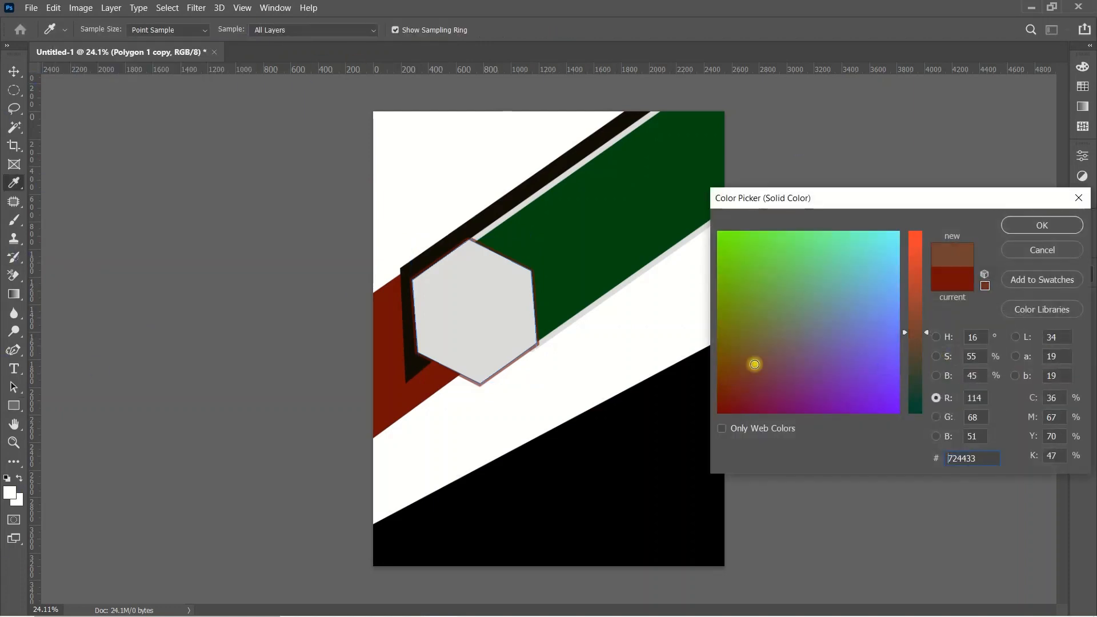
left_click(1049, 223)
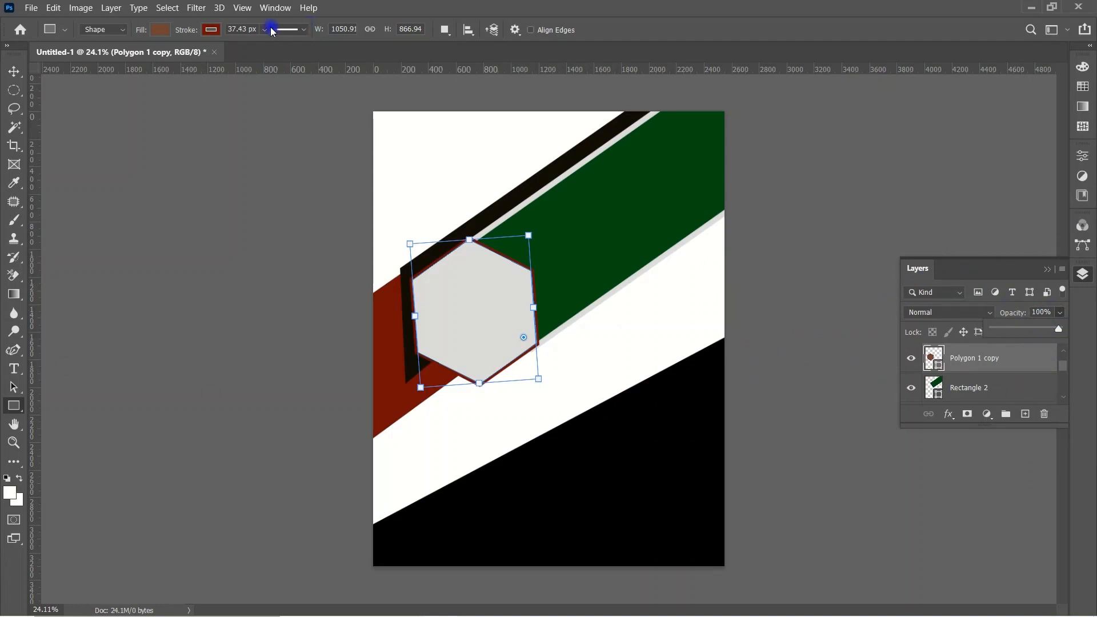
Give the hexagon copy a brown outline 72.91 px wide and make its layer partly transparent.
left_click_drag(271, 30, 280, 46)
left_click(212, 29)
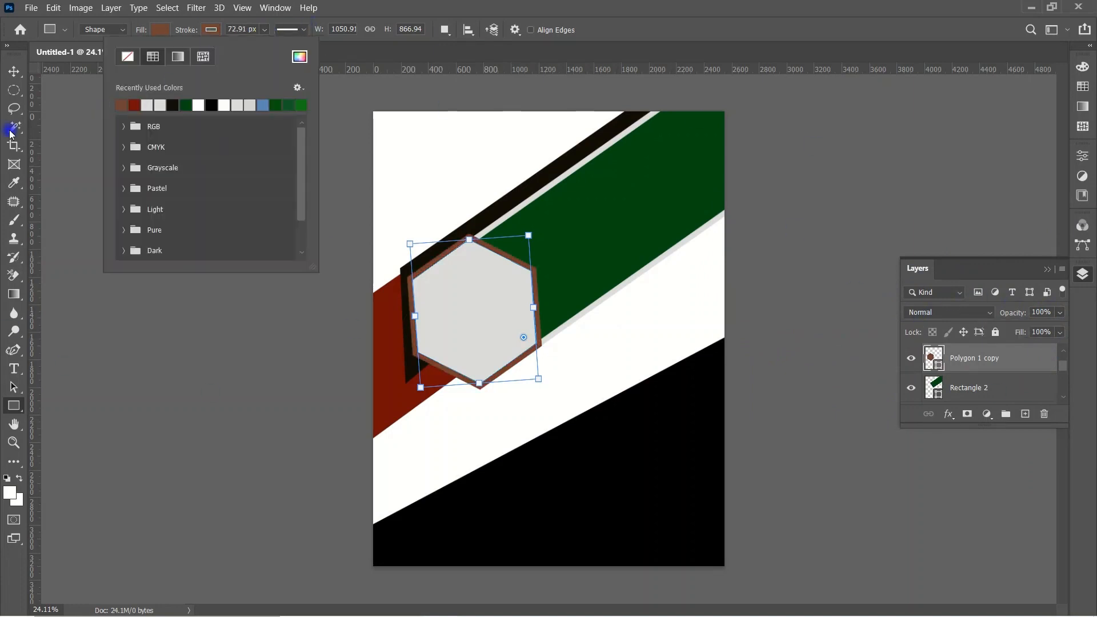
key("v")
left_click(132, 221)
left_click(993, 366)
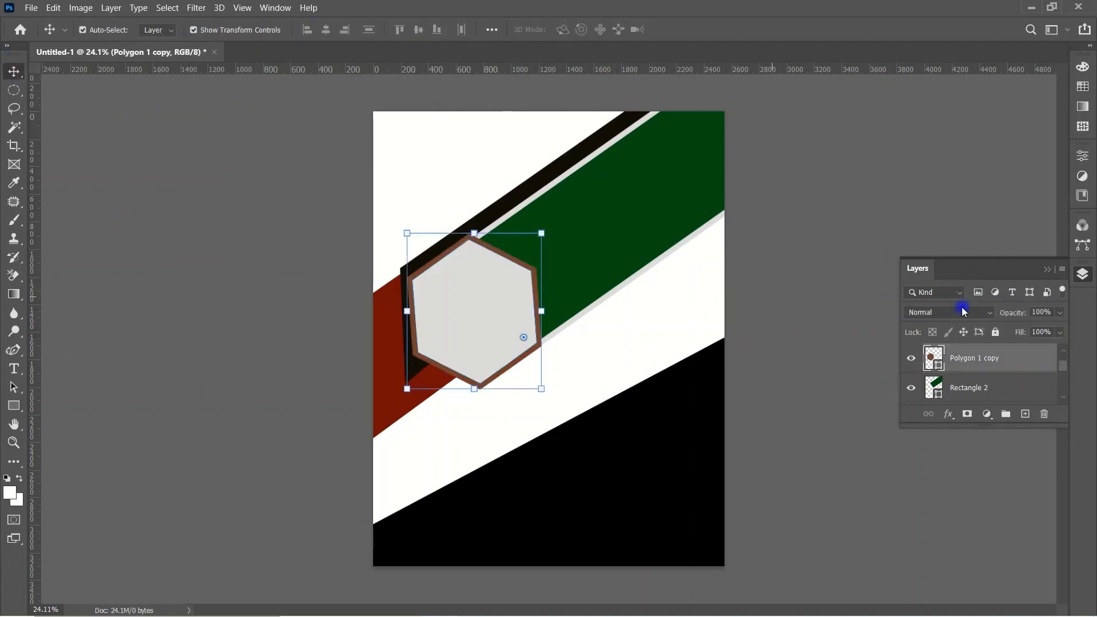
left_click(857, 186)
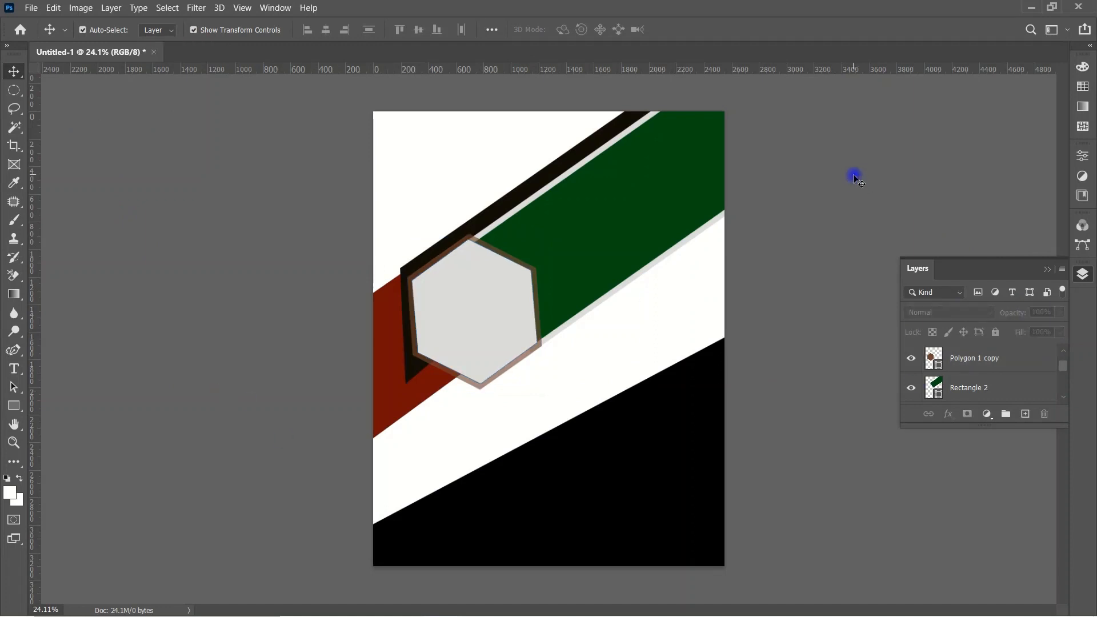
Rotate the large black shape in the page's lower corner by about -5.9° and move it up slightly.
left_click(523, 216)
left_click(906, 127)
left_click(687, 455)
left_click_drag(923, 299, 902, 265)
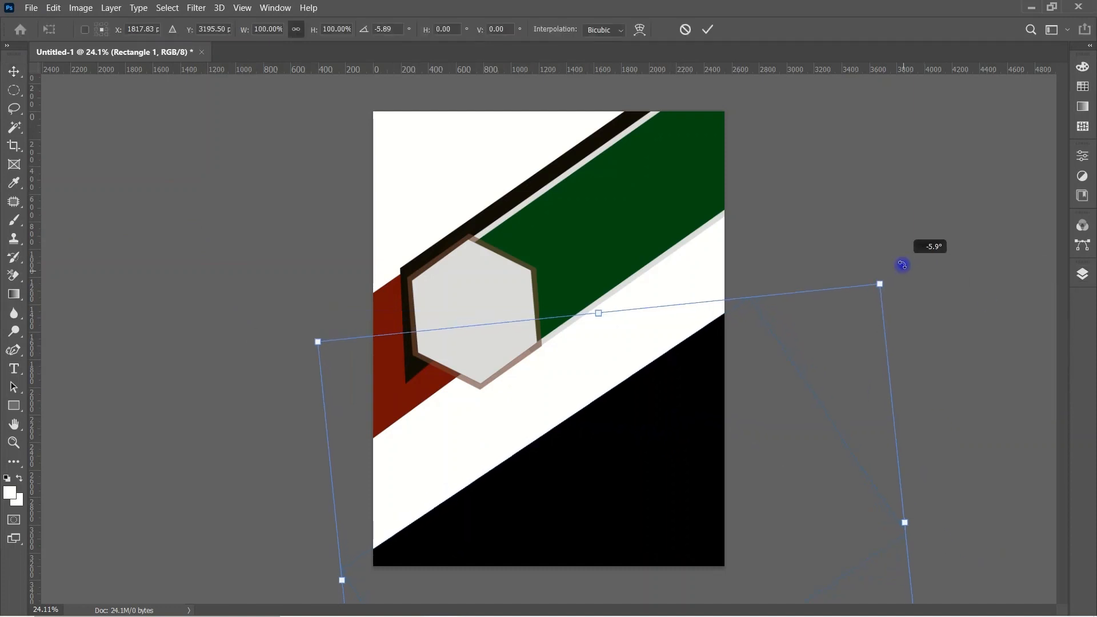
left_click_drag(648, 435, 649, 421)
key("Return")
left_click(524, 335)
left_click(812, 154)
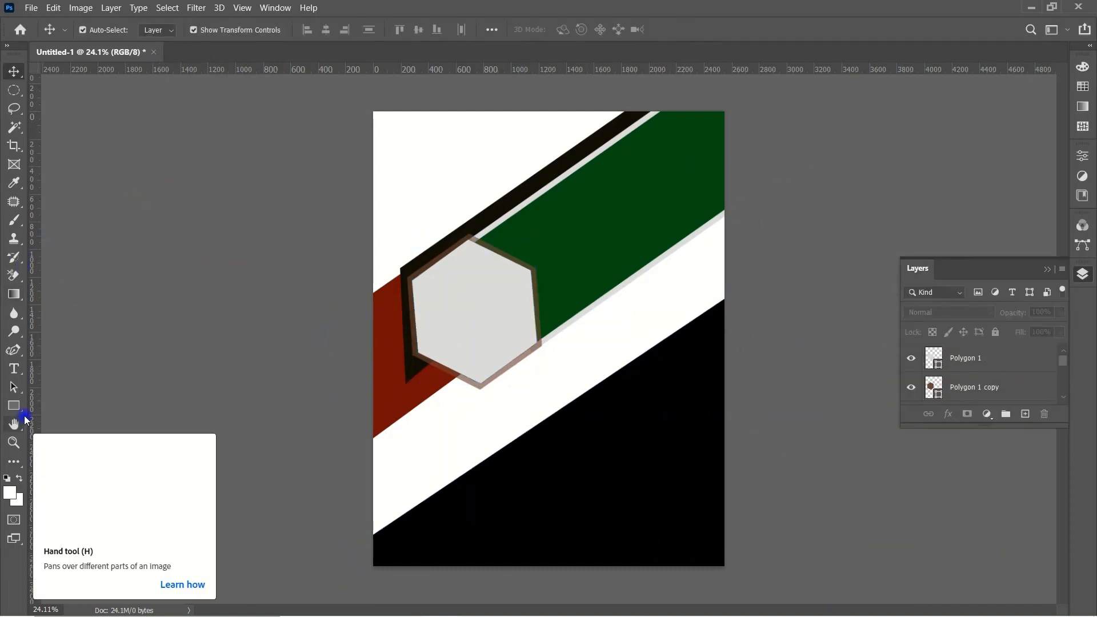
Draw a white rectangle about 1445 by 210 px above the hexagon, overlapping the left page edge, and look through its stroke options.
left_click(13, 406)
mouse_move(351, 235)
left_mouse_down()
mouse_move(518, 164)
mouse_move(549, 205)
left_mouse_up()
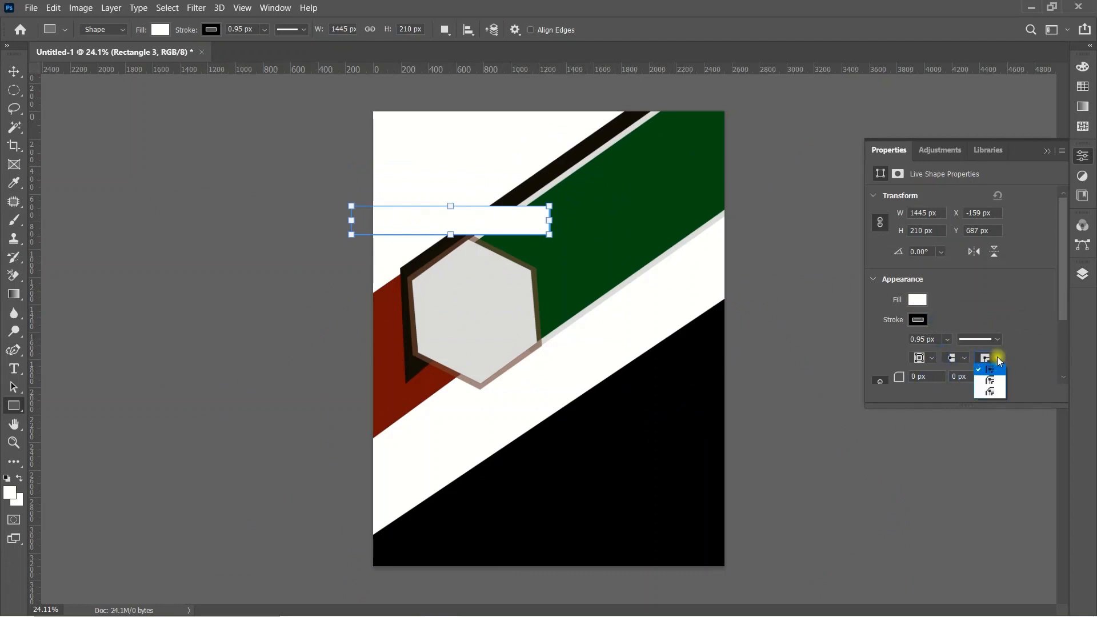
left_click(990, 381)
left_click(998, 359)
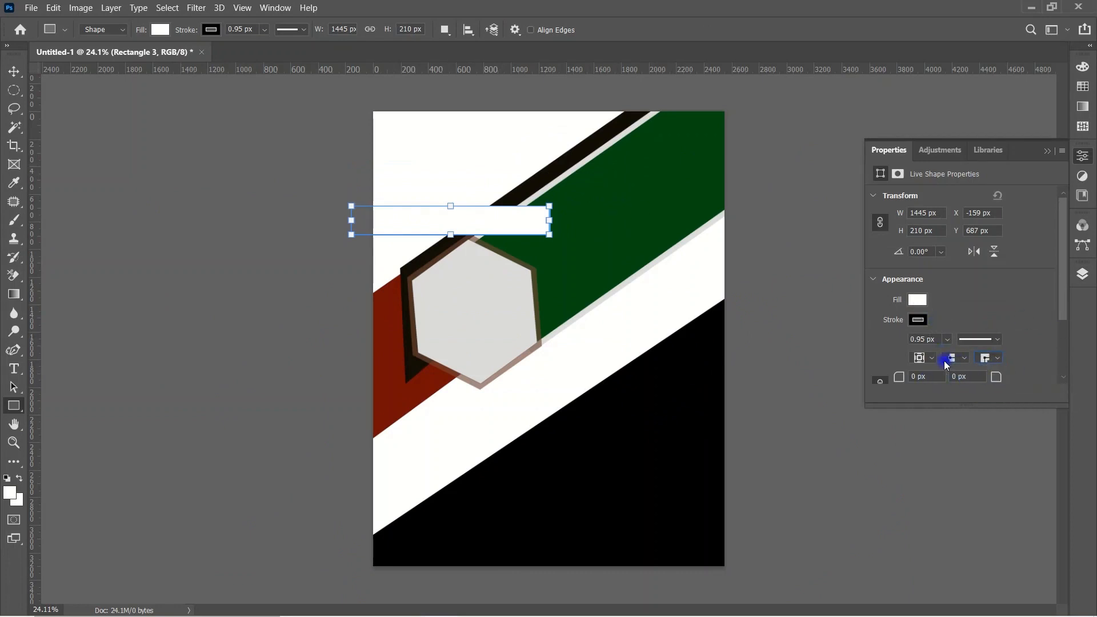
left_click(931, 385)
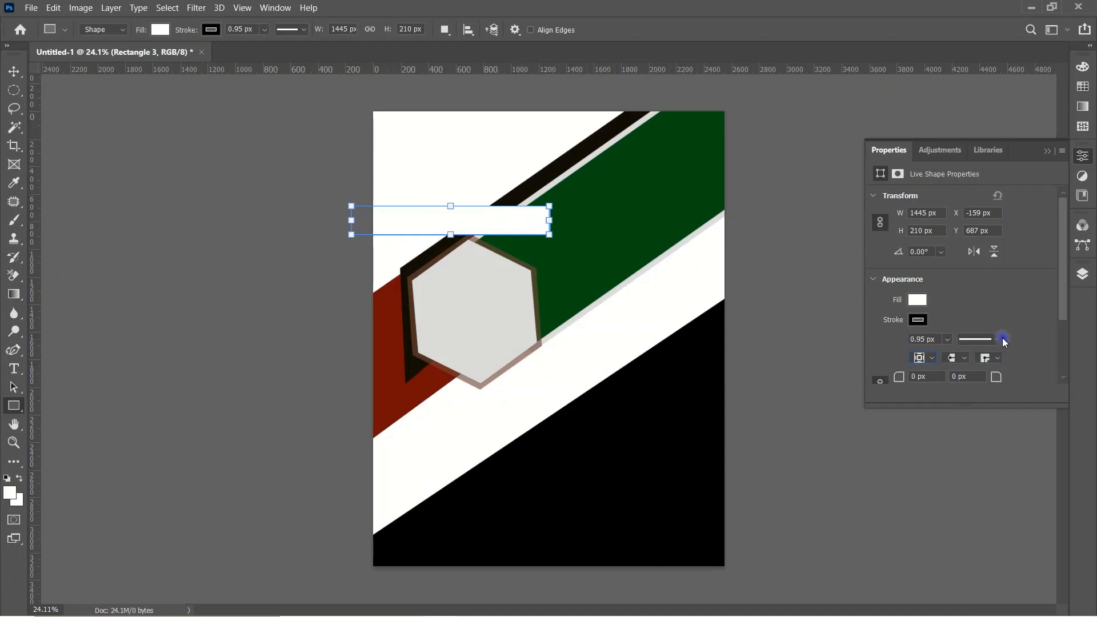
left_click(964, 358)
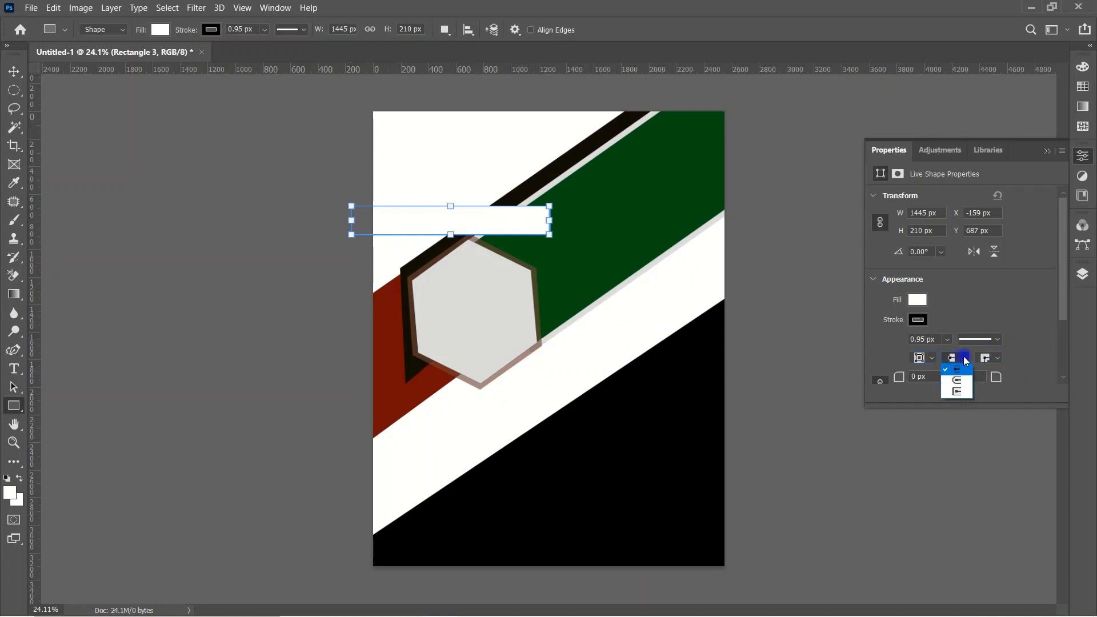
Change the new rectangle's fill to dark red.
right_click(546, 217)
left_click(563, 197)
left_click_drag(563, 197, 461, 249)
left_click(917, 299)
left_click(896, 375)
Rotate and skew the new dark red rectangle into a short diagonal strip above the near-black band at the left page edge.
key("ctrl+t")
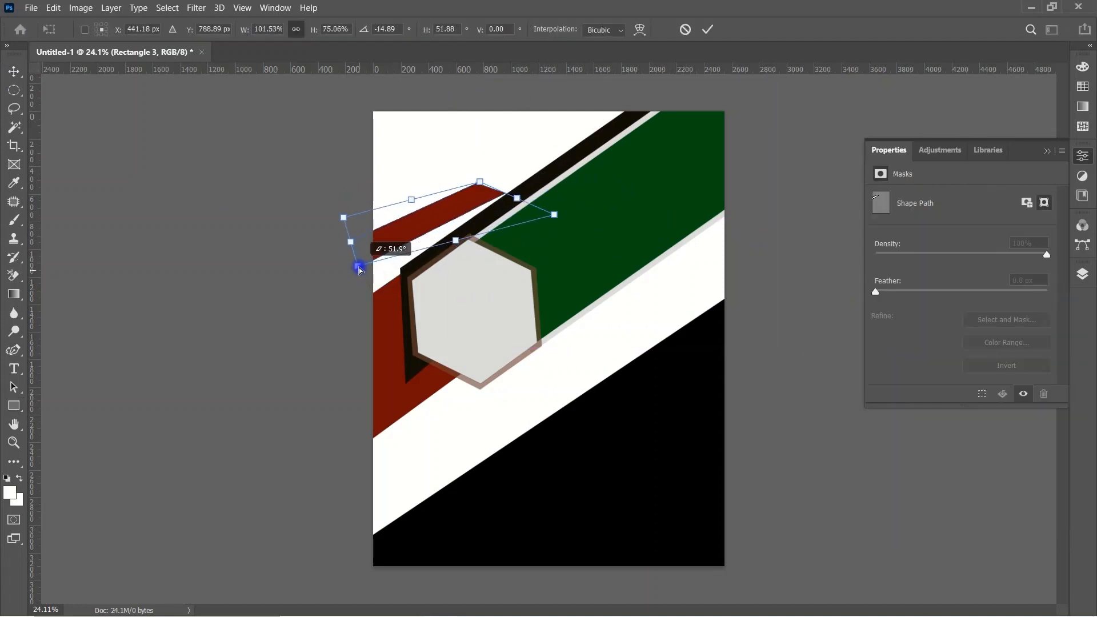
left_click_drag(359, 268, 358, 266)
left_click_drag(554, 214, 473, 196)
key("Return")
left_click(479, 195)
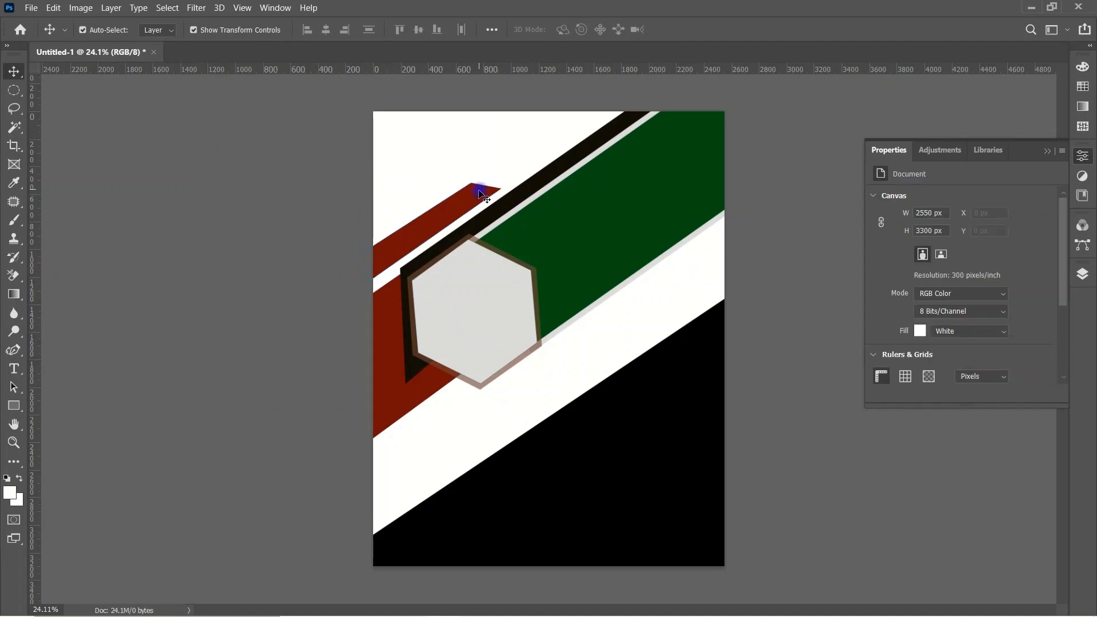
Flip and rotate the small dark red strip and scale it to about 75.5%, placing it against the left page edge.
right_click(479, 193)
left_click(454, 209)
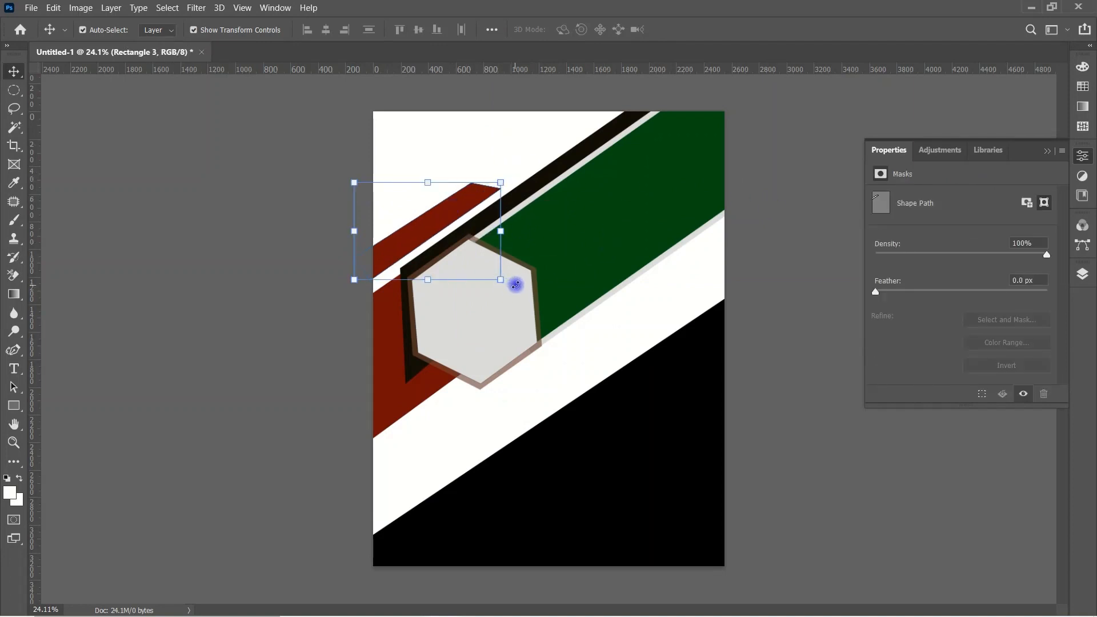
left_click_drag(515, 285, 468, 197)
left_click_drag(456, 300, 414, 249)
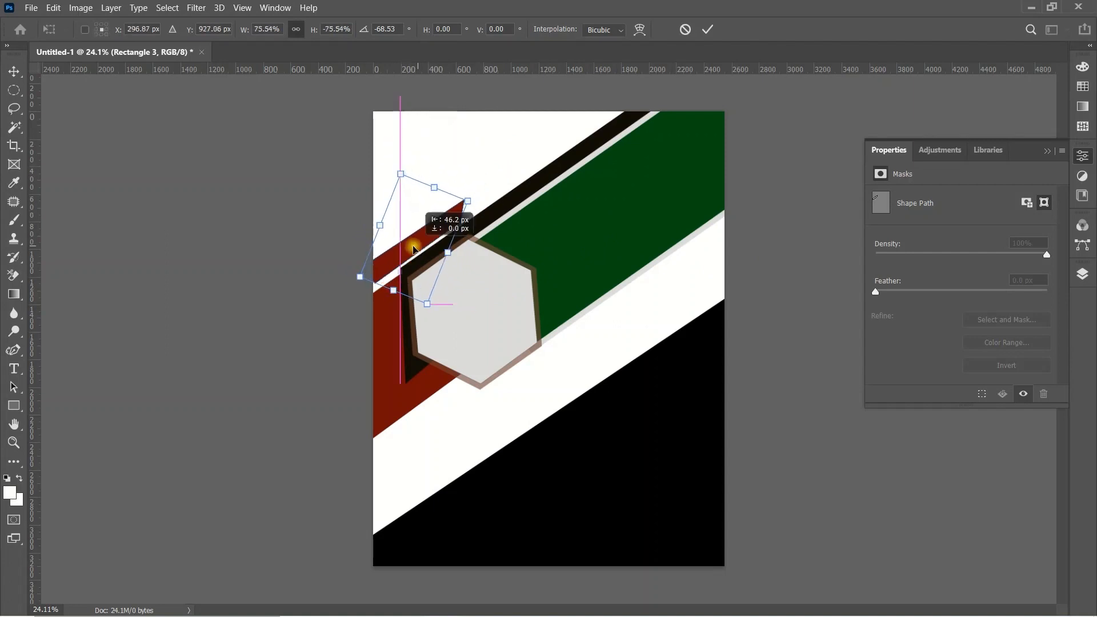
key("Escape")
Lengthen and skew the small dark red strip so it runs diagonally up from the left page edge alongside the near-black band.
key("ctrl+t")
left_click_drag(466, 194, 462, 187)
left_click_drag(464, 235, 496, 215)
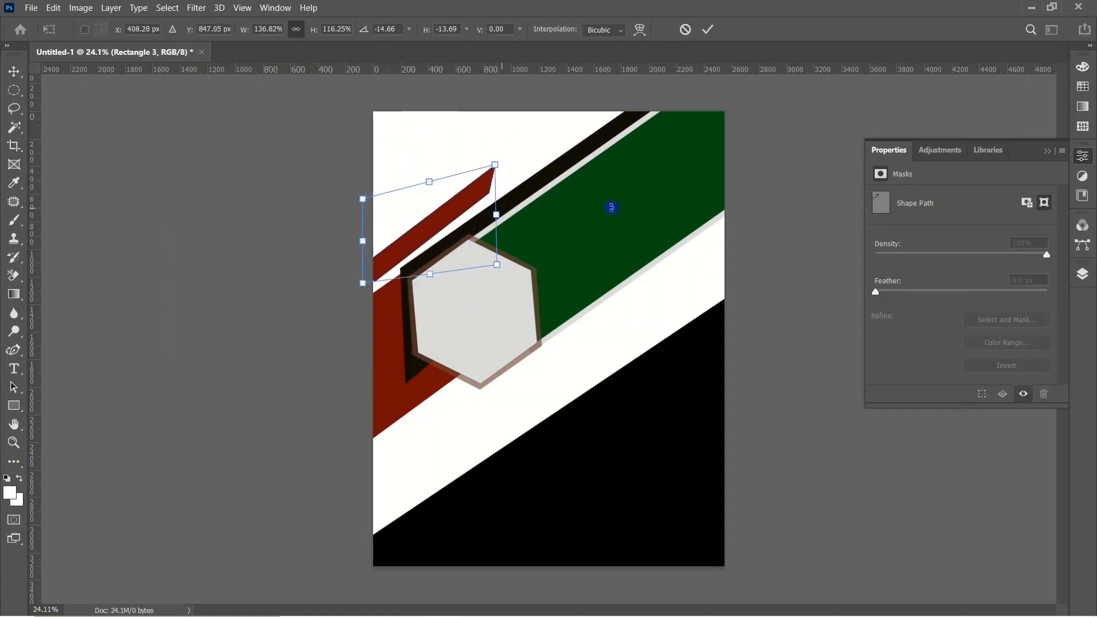
double_click(467, 205)
left_click_drag(498, 290, 503, 286)
key("Return")
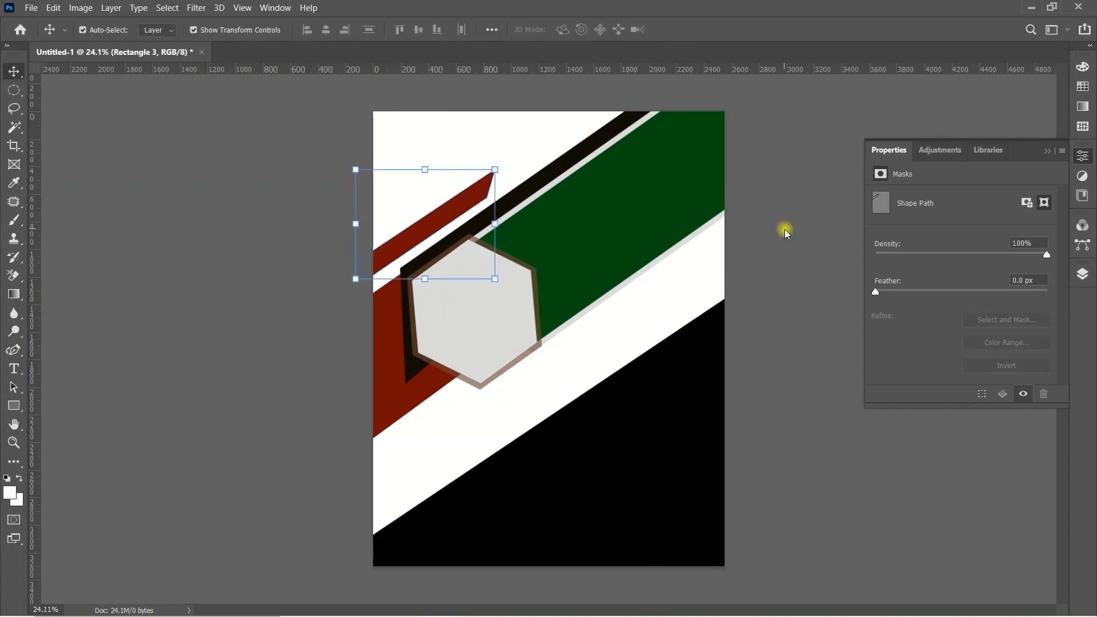
Shorten the small dark red strip and adjust its slant so it lies parallel to the near-black band with a near-vertical end.
left_click_drag(503, 221, 440, 220)
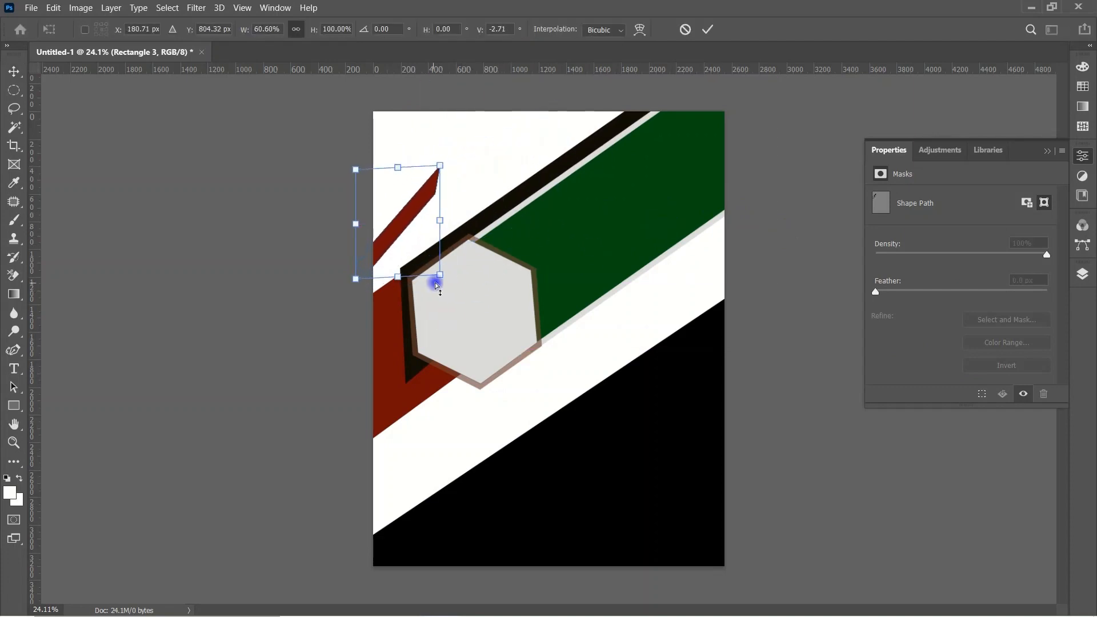
left_click_drag(446, 277, 523, 350)
key("Escape")
left_click_drag(481, 284, 444, 318)
key("Return")
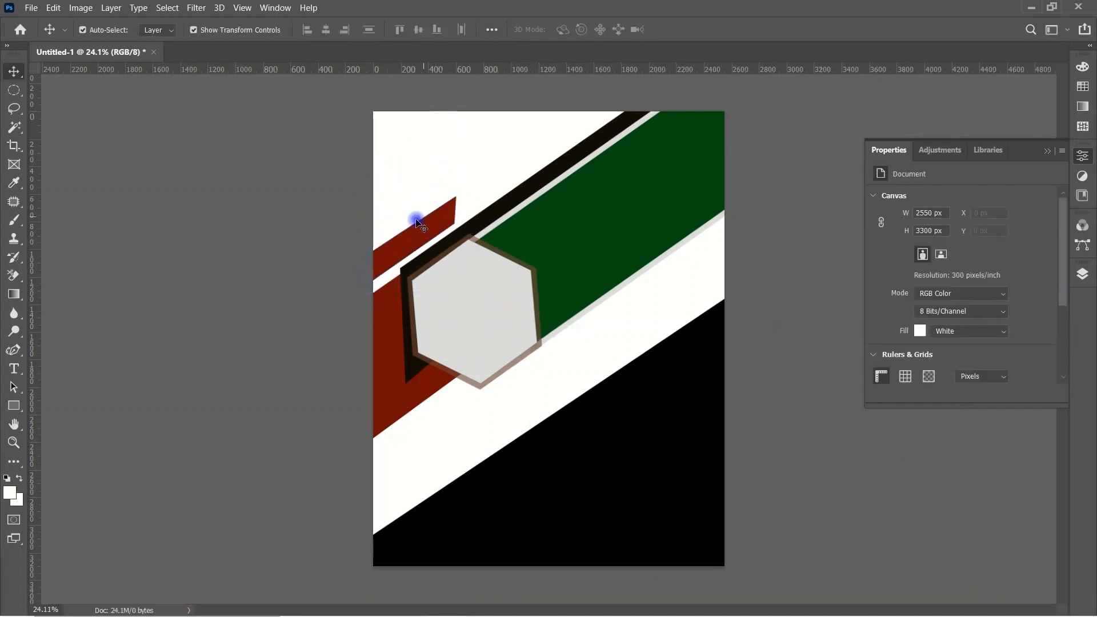
Move the small dark red strip slightly down and right, closer to the near-black band.
left_click_drag(354, 197, 372, 217)
key("Return")
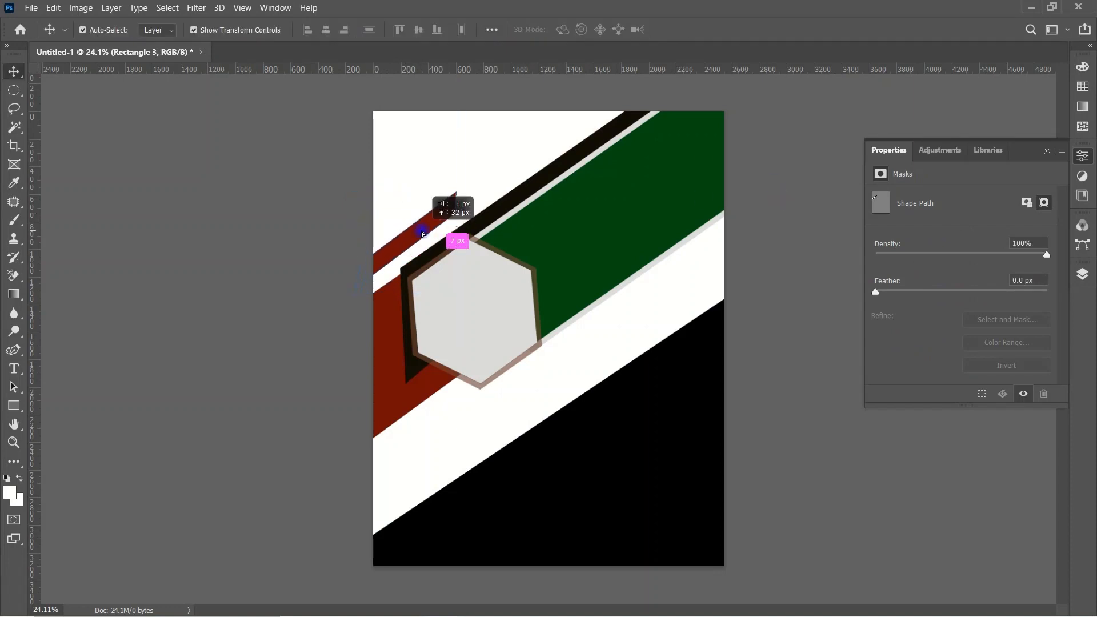
left_click(803, 215)
left_click_drag(432, 228, 439, 234)
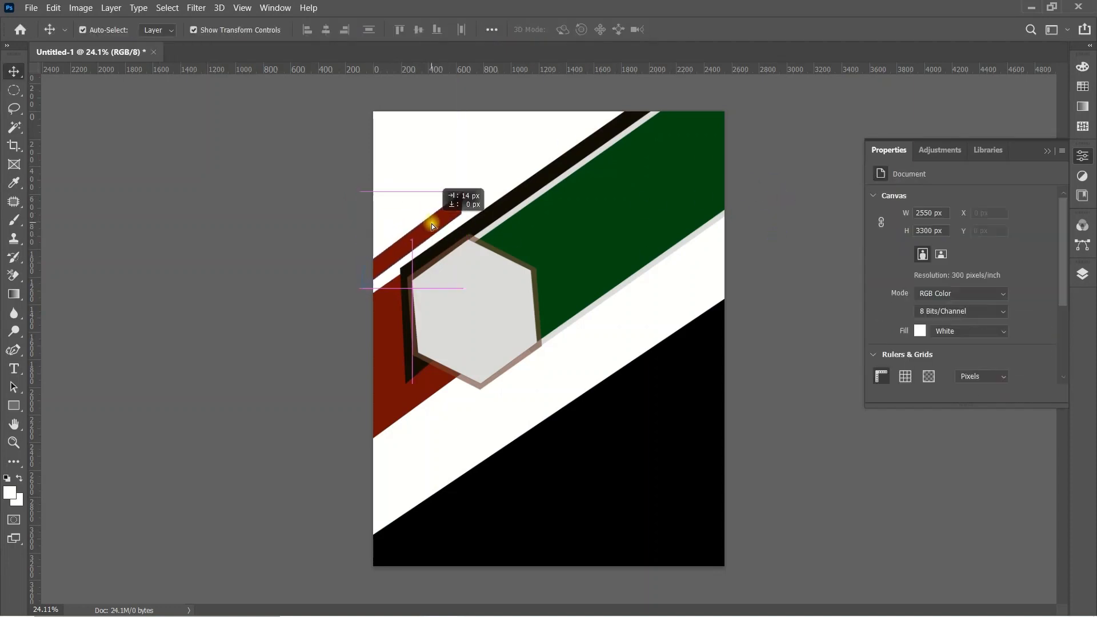
left_click(791, 283)
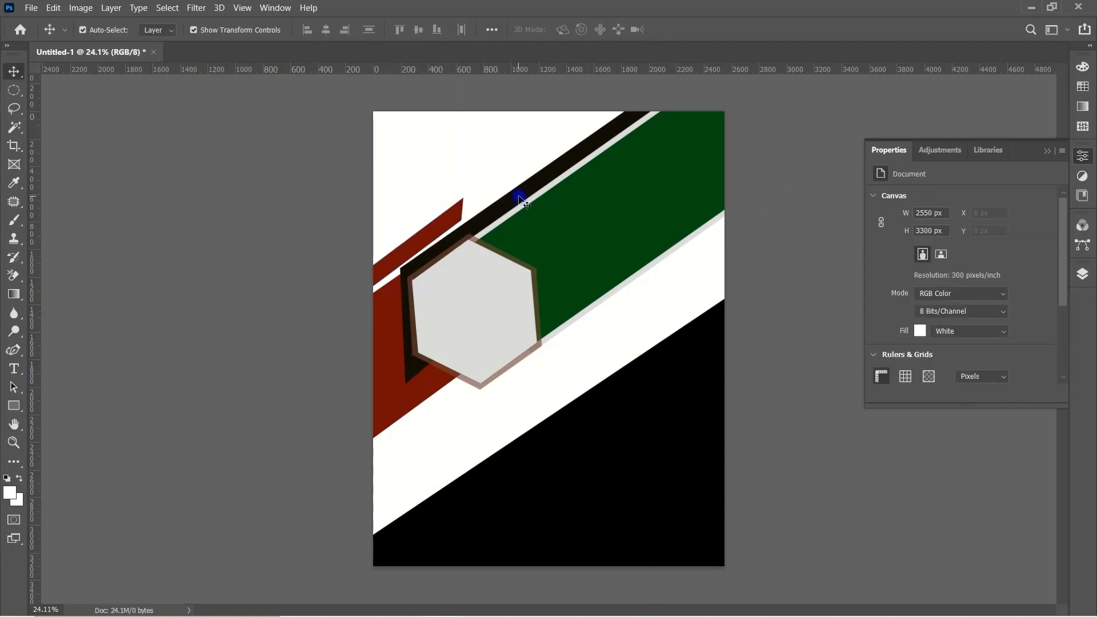
Raise the dark red rectangle and the green rectangle above the gray hexagon in the layer order.
left_click(577, 265)
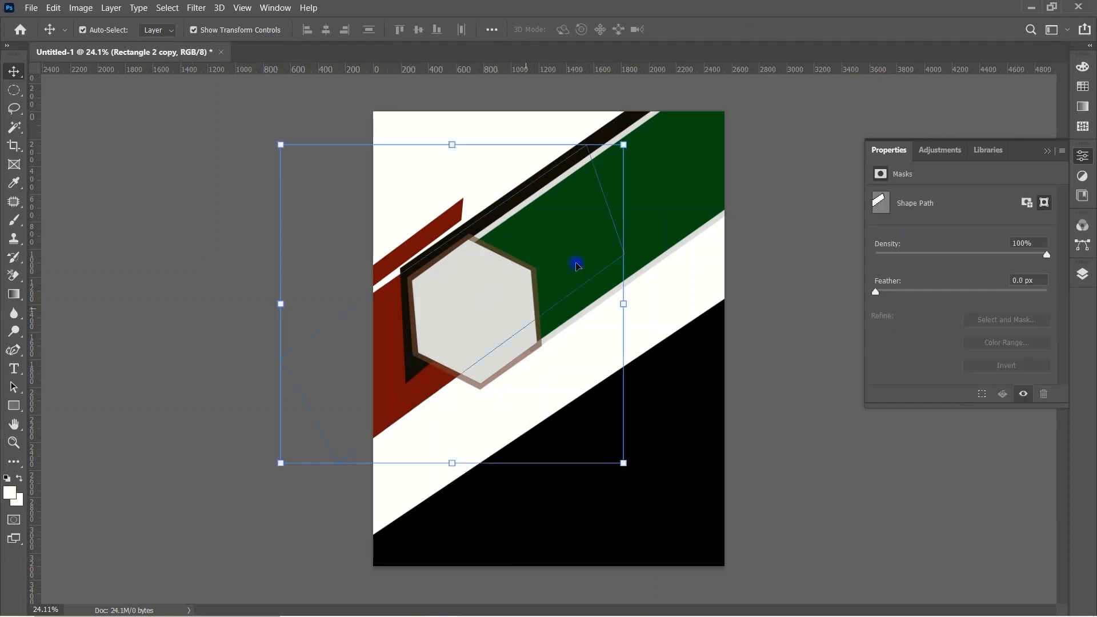
left_click(1080, 277)
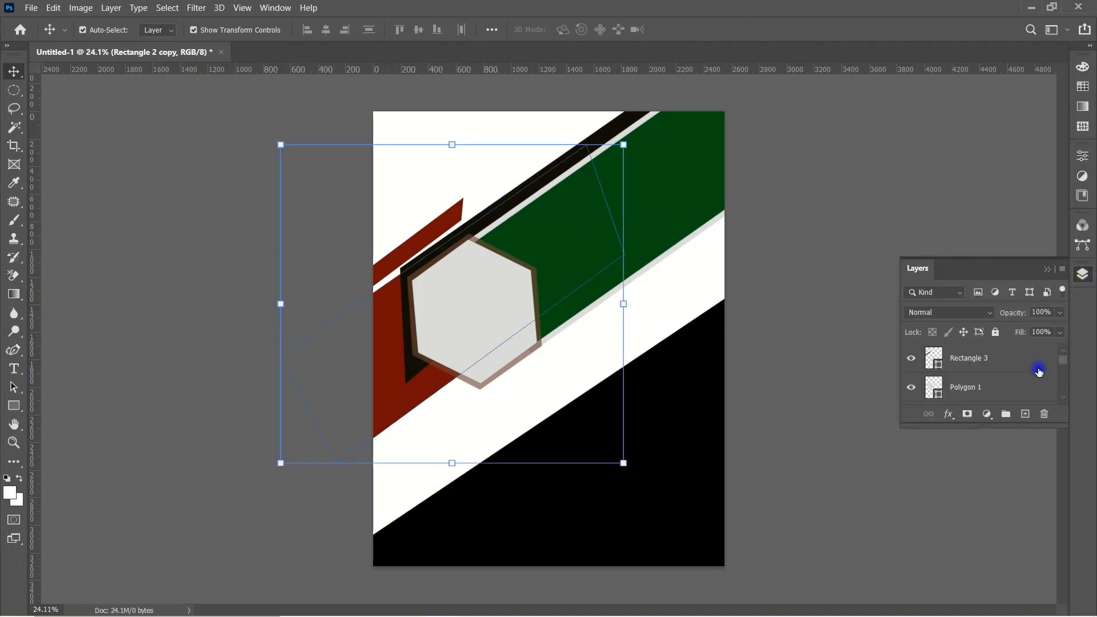
scroll(1038, 367, "down", 3)
mouse_move(1008, 358)
left_mouse_down()
mouse_move(1012, 341)
mouse_move(1011, 350)
left_mouse_up()
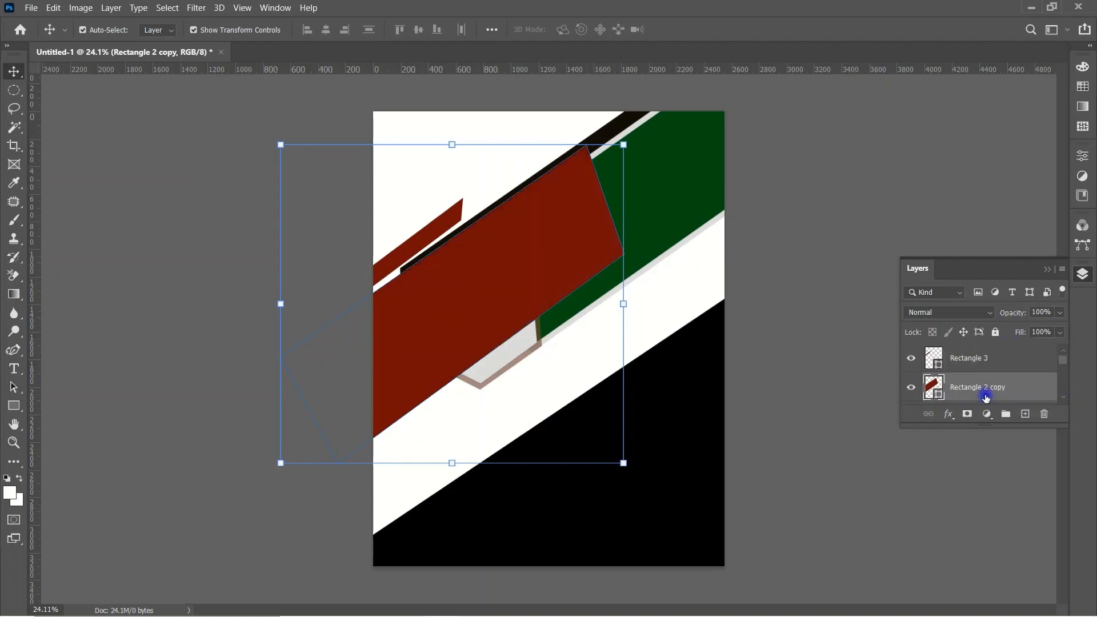
mouse_move(984, 389)
left_mouse_down()
mouse_move(982, 402)
mouse_move(952, 367)
mouse_move(935, 372)
mouse_move(968, 340)
mouse_move(967, 400)
mouse_move(967, 379)
left_mouse_up()
scroll(1063, 370, "down", 2)
left_click(869, 240)
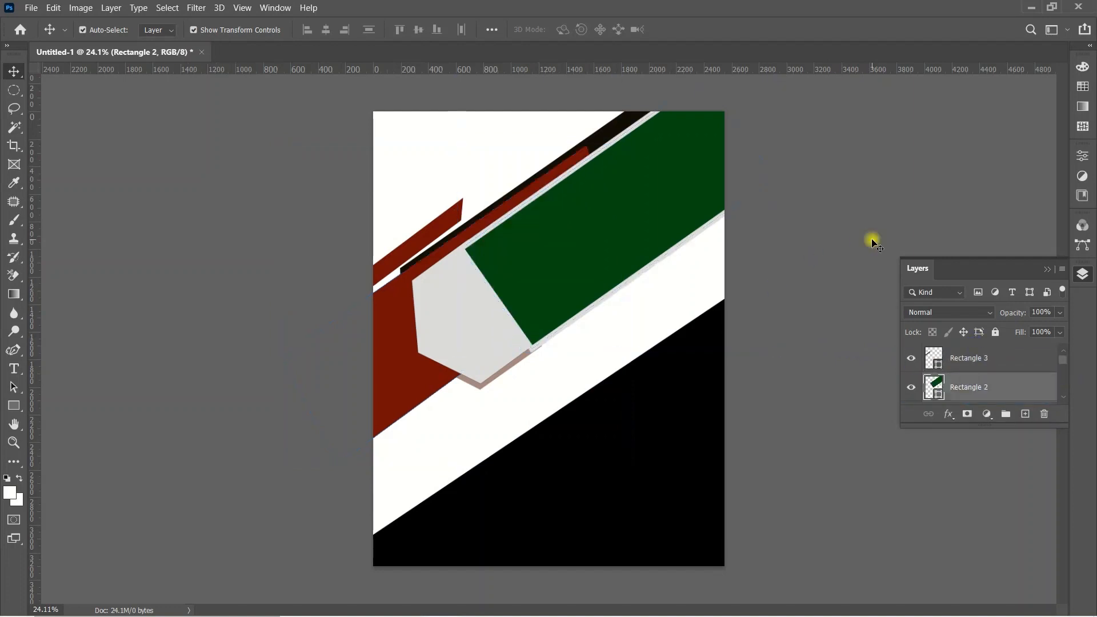
Try dark red, white, black and muted brown as the green rectangle's stroke color.
left_click(666, 231)
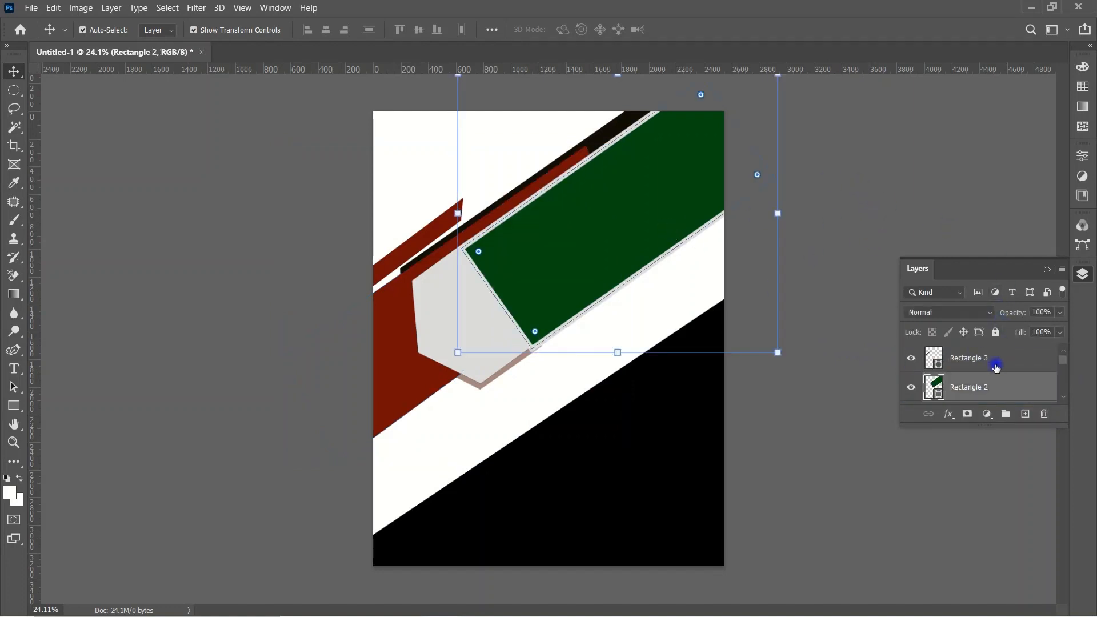
key("u")
left_click(210, 29)
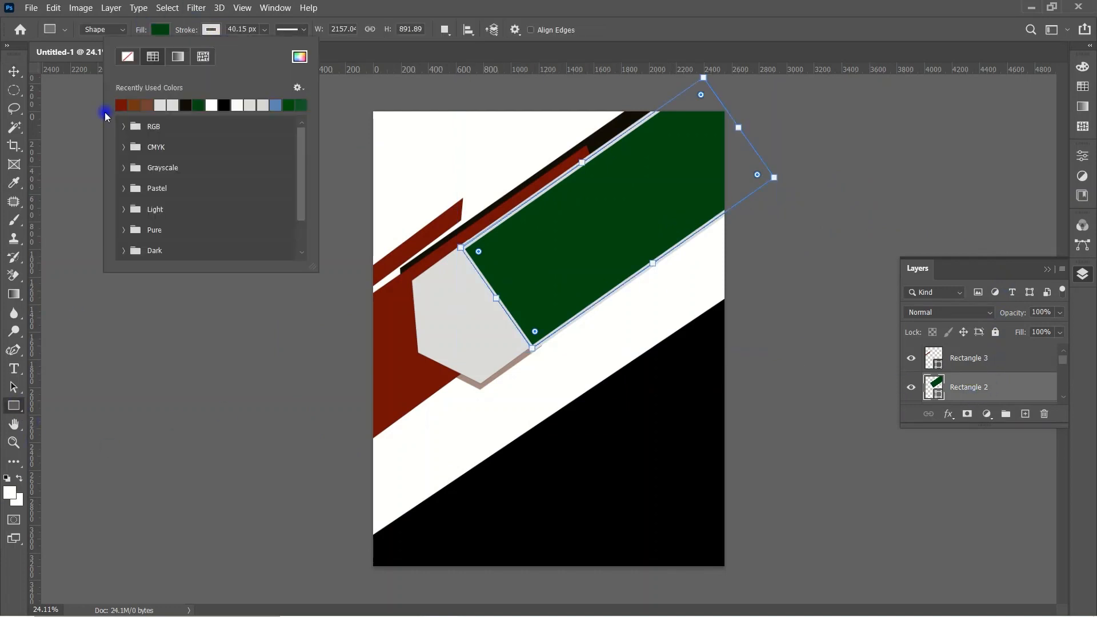
left_click(148, 102)
left_click(136, 104)
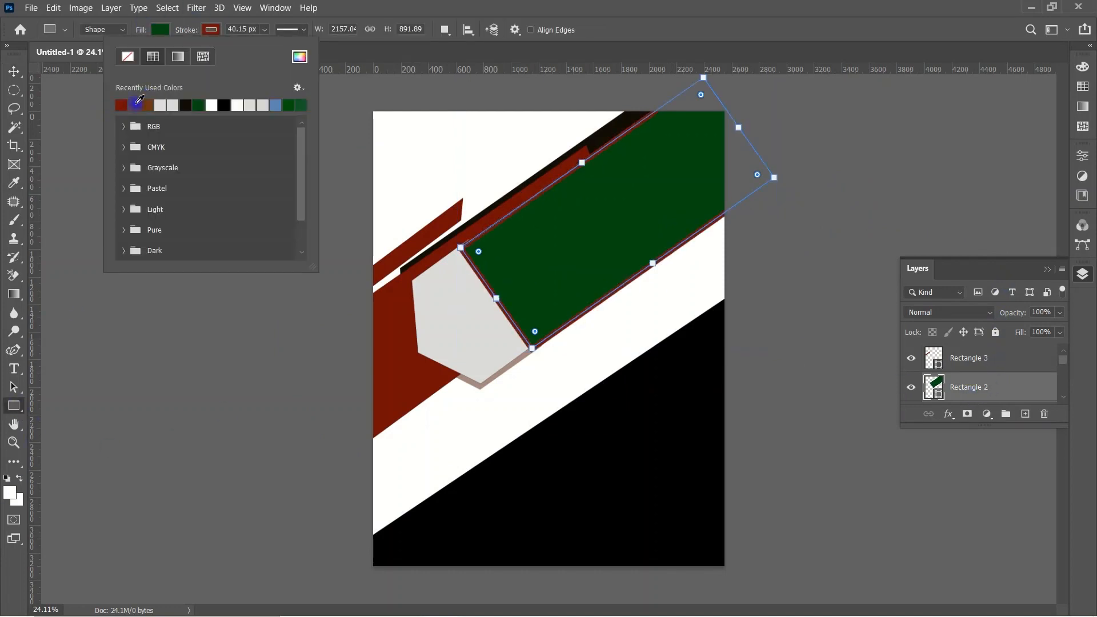
left_click(212, 105)
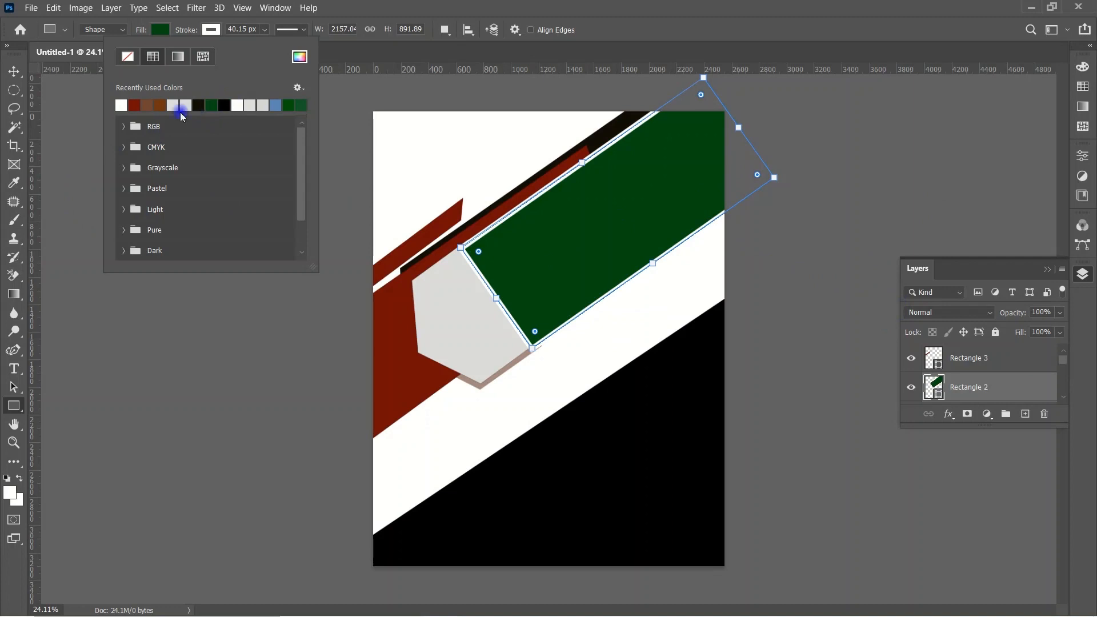
left_click(134, 105)
left_click(225, 105)
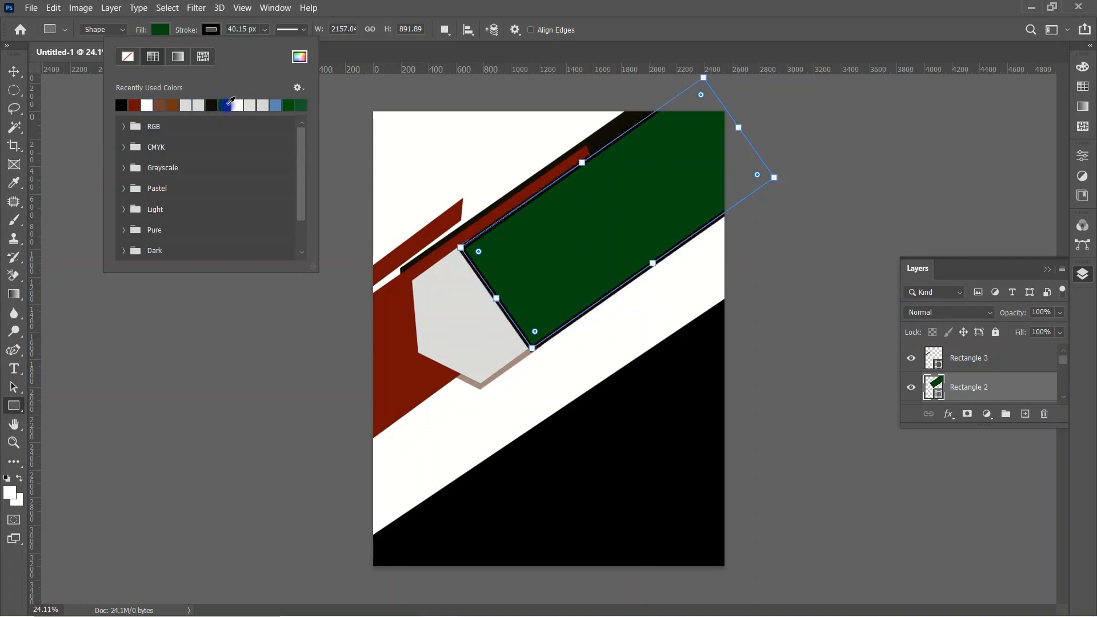
left_click(135, 104)
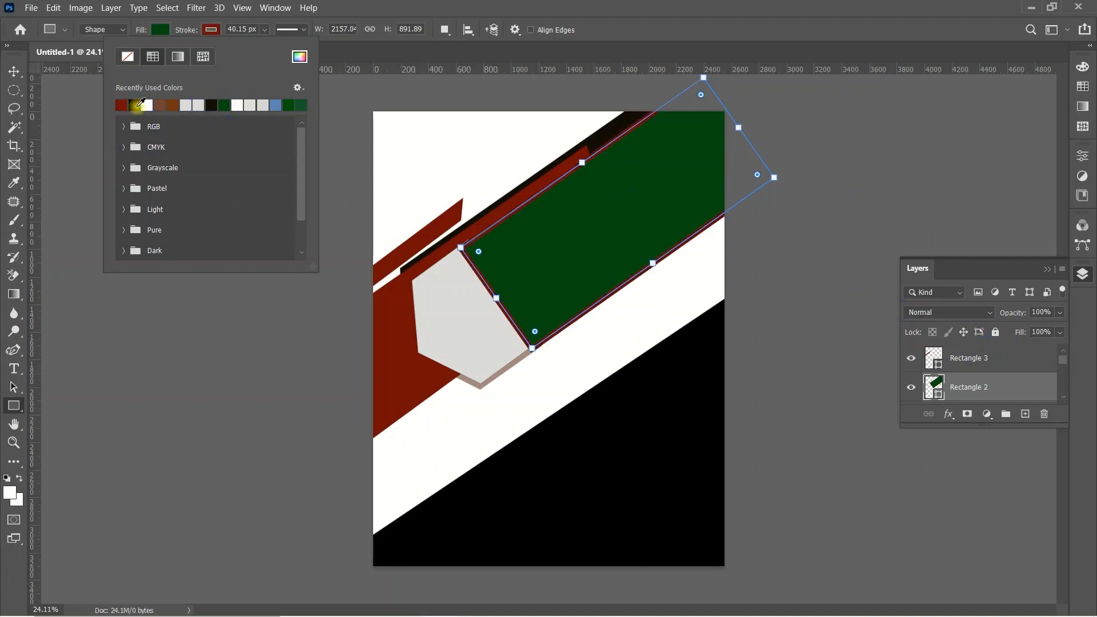
left_click(163, 104)
key("v")
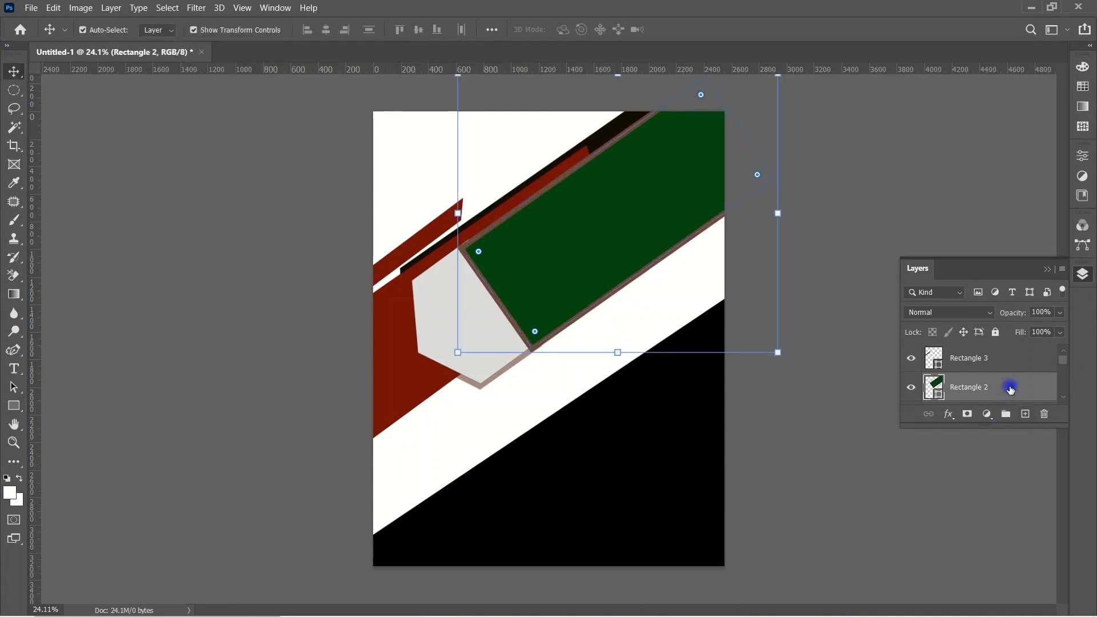
Bring the gray hexagon in front of the green rectangle in the layer order.
key("alt+bracketleft")
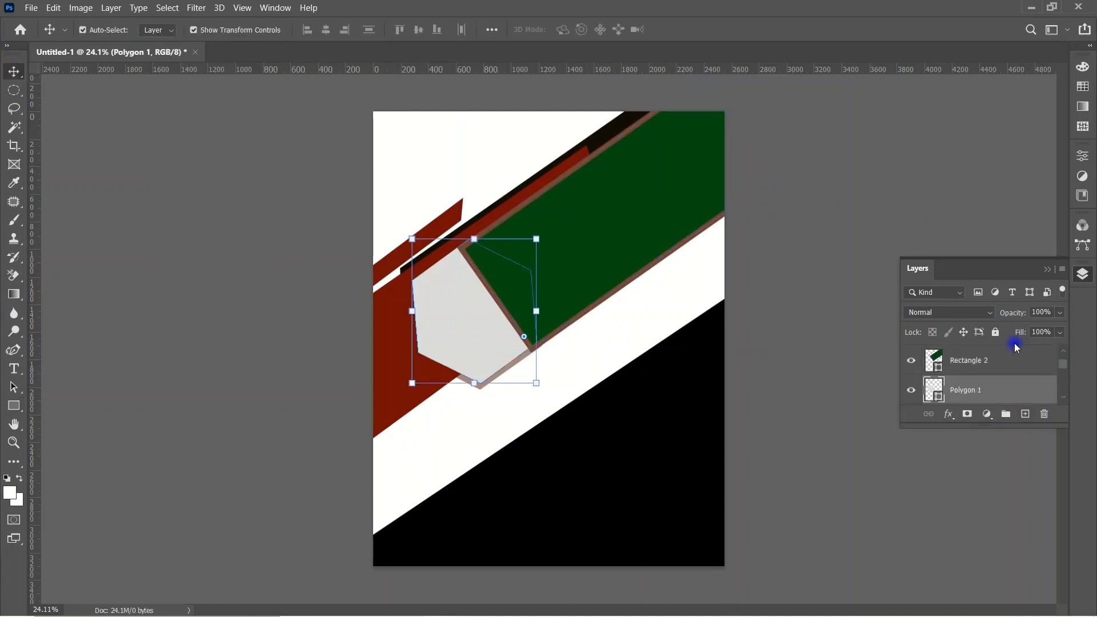
left_click_drag(1006, 379, 999, 359)
left_click(821, 292)
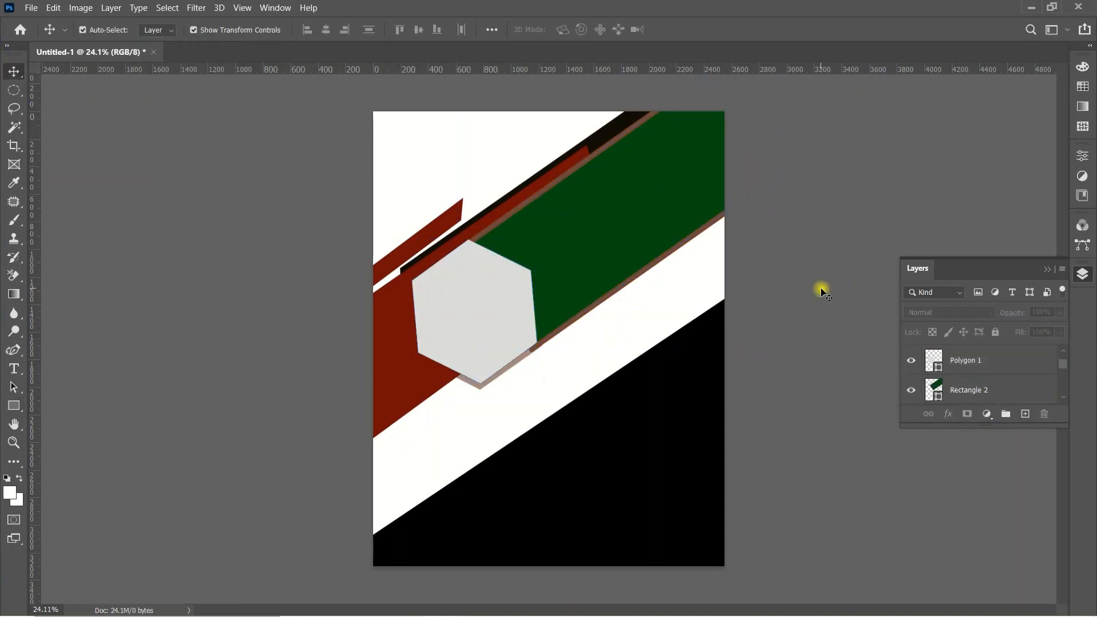
Give the green rectangle a white stroke and bring the brown hexagon outline in front of it.
left_click(664, 248)
left_click(20, 406)
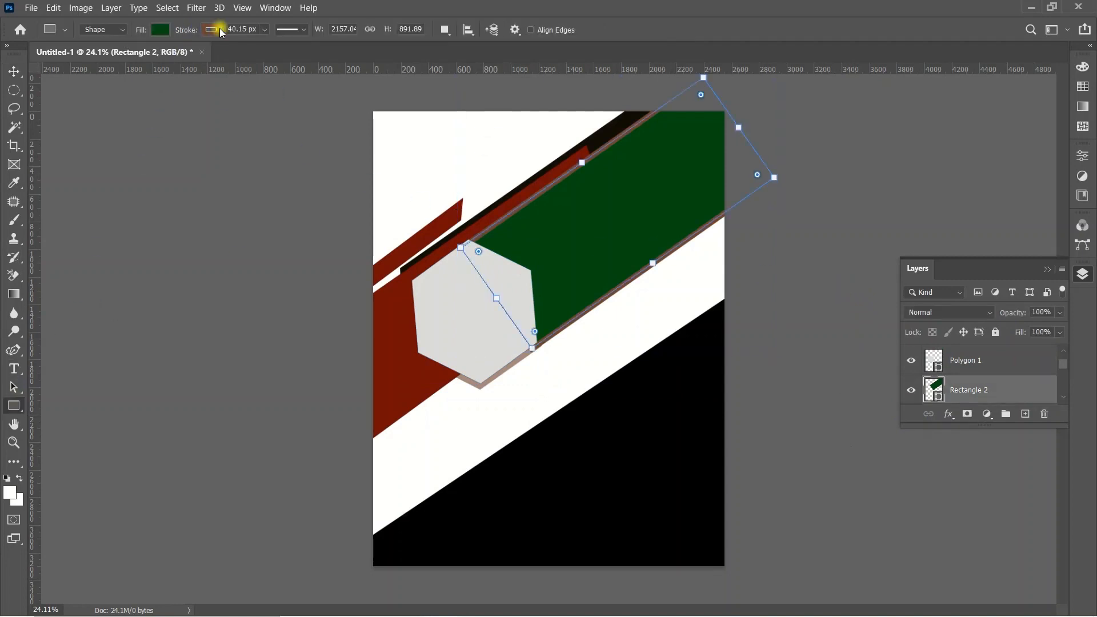
left_click(211, 30)
left_click(164, 106)
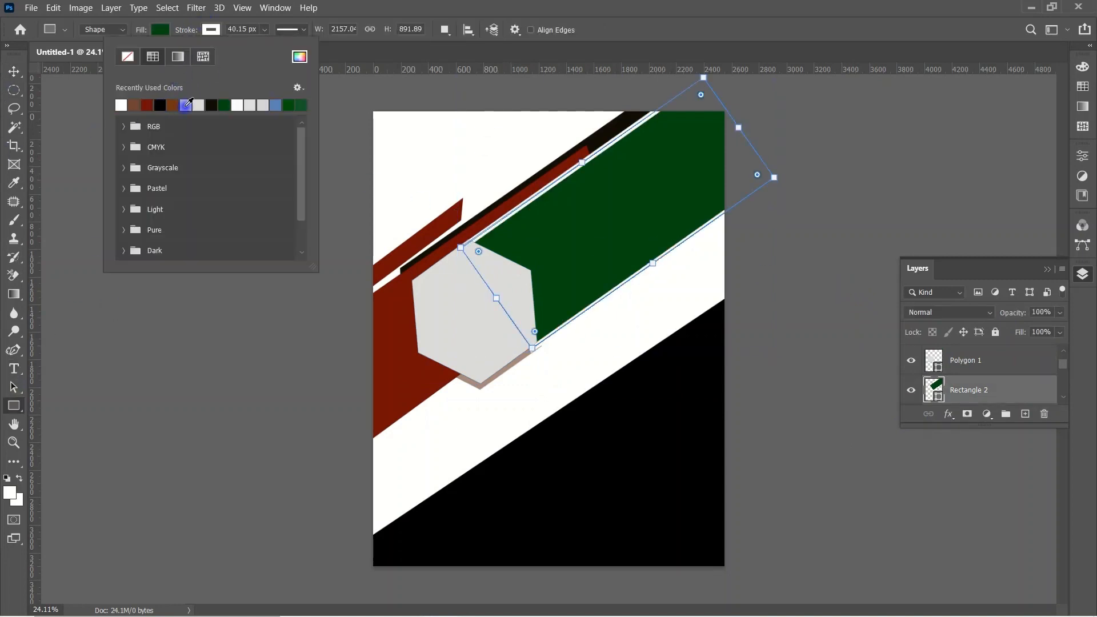
left_click(255, 103)
left_click(199, 104)
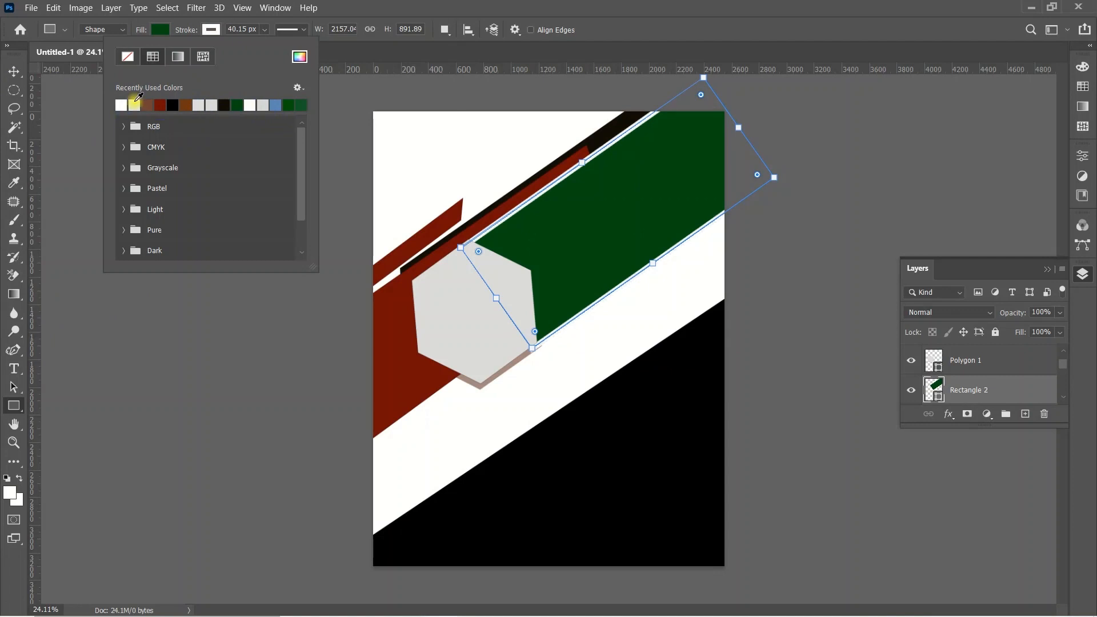
left_click(14, 71)
left_click(850, 198)
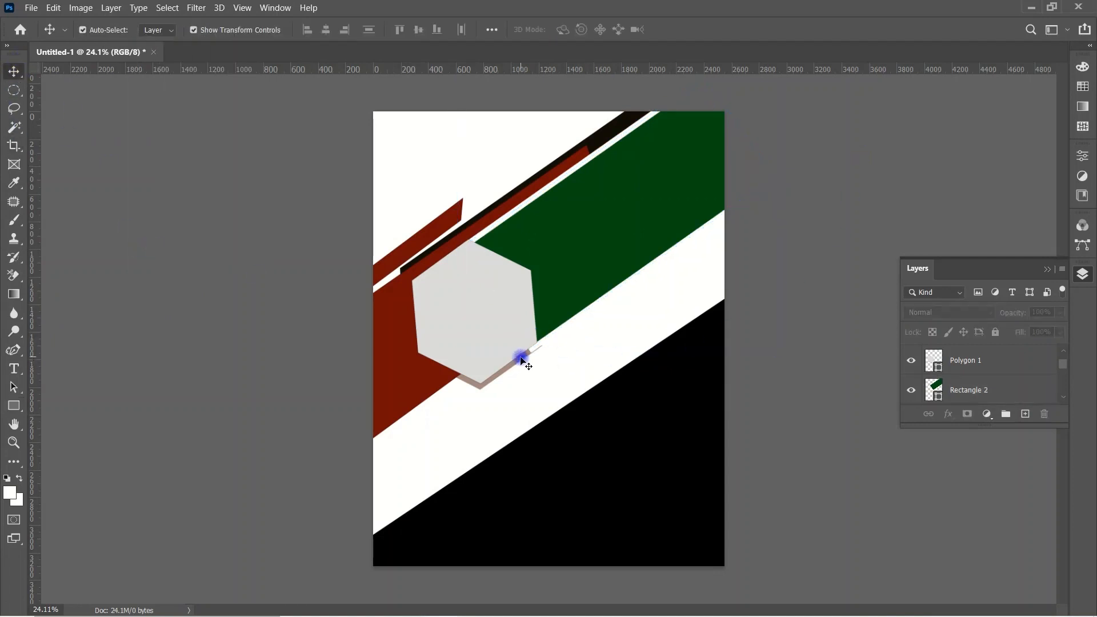
left_click_drag(521, 359, 522, 360)
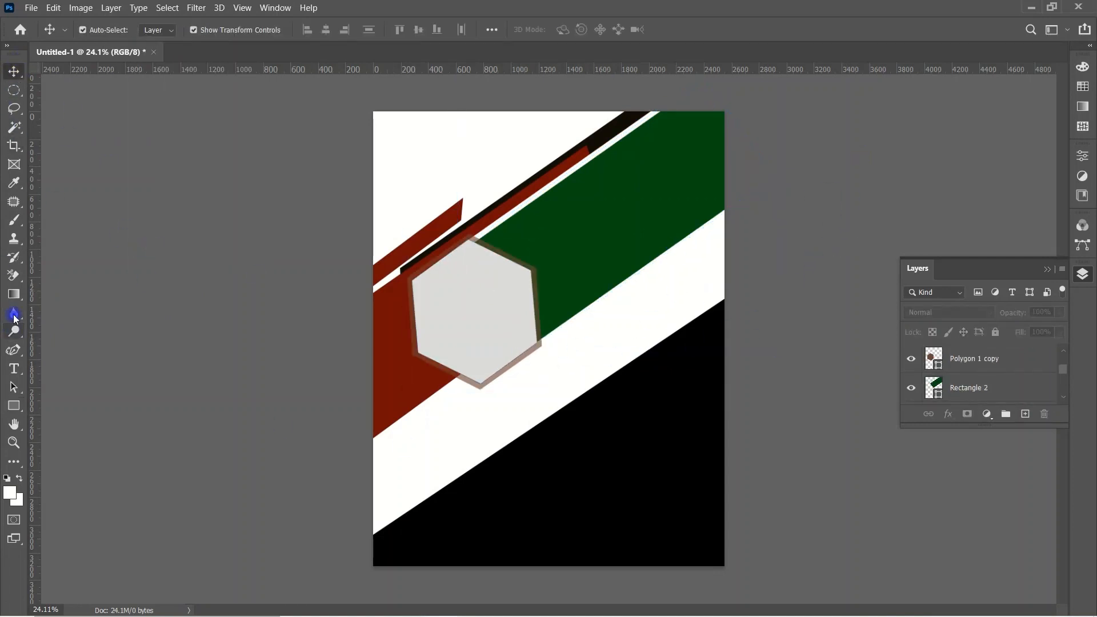
Duplicate the near-black band, rotate the copy about 4.2° and place it along the green rectangle's lower edge.
left_click(610, 132)
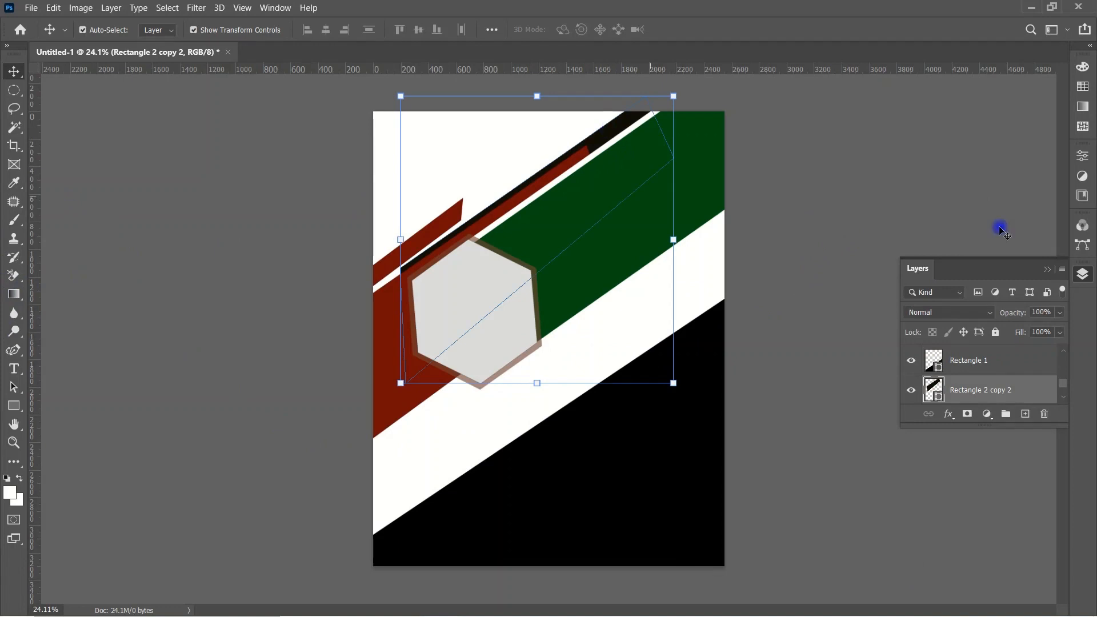
left_click_drag(617, 130, 715, 153)
left_click_drag(789, 406, 781, 421)
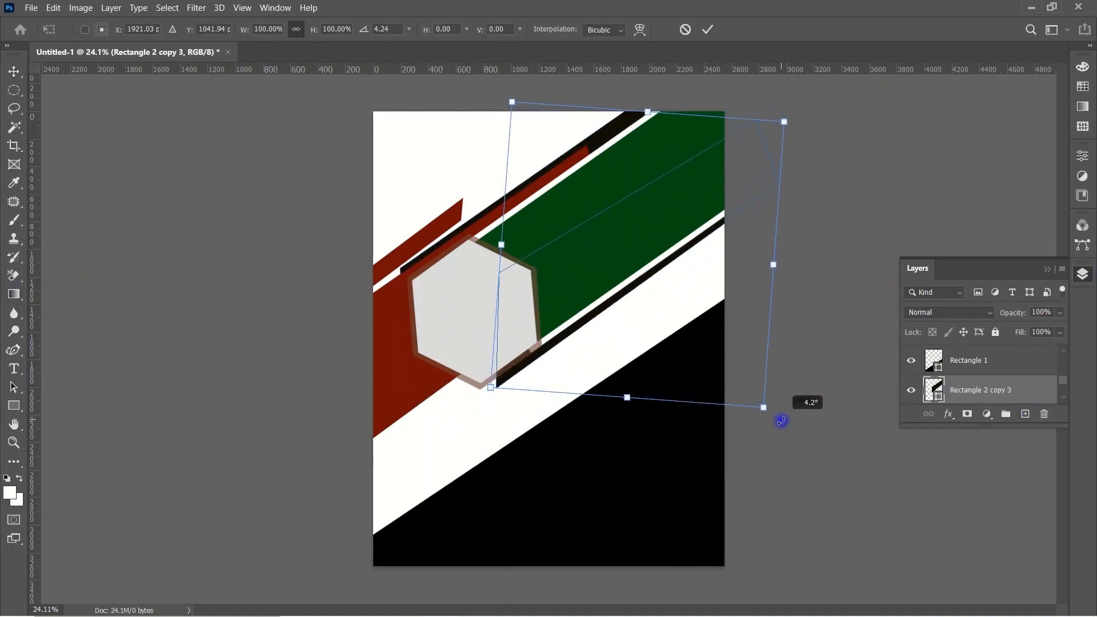
left_click(313, 204)
left_click(937, 386)
mouse_move(519, 372)
left_mouse_down()
mouse_move(498, 378)
mouse_move(511, 384)
left_mouse_up()
left_click(830, 221)
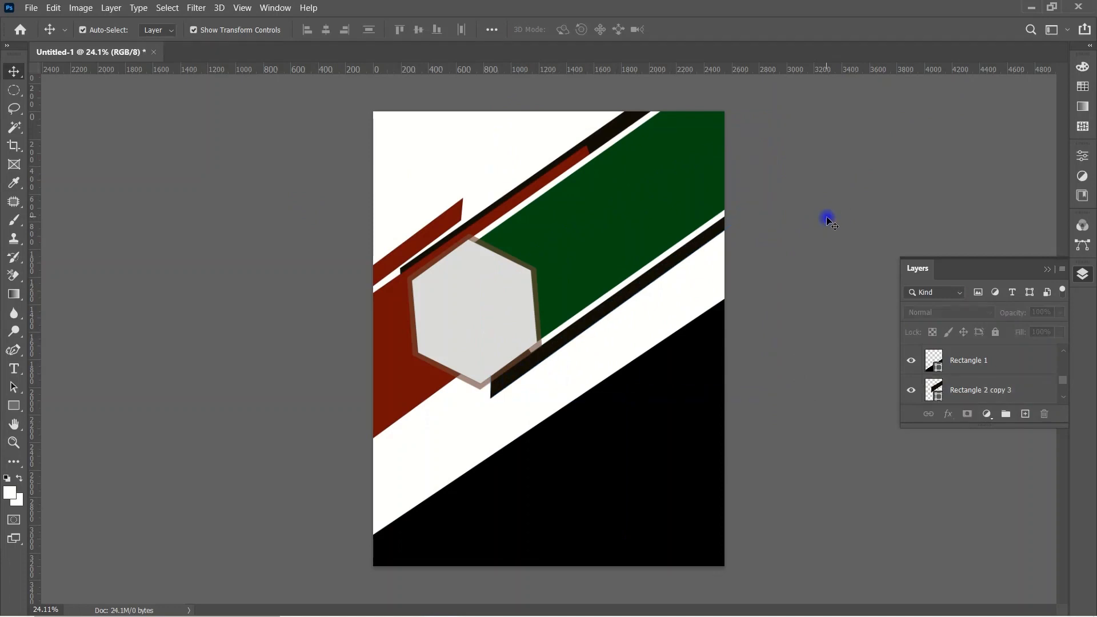
Raise the upper near-black band above the dark red rectangle in the layer order.
left_click(613, 122)
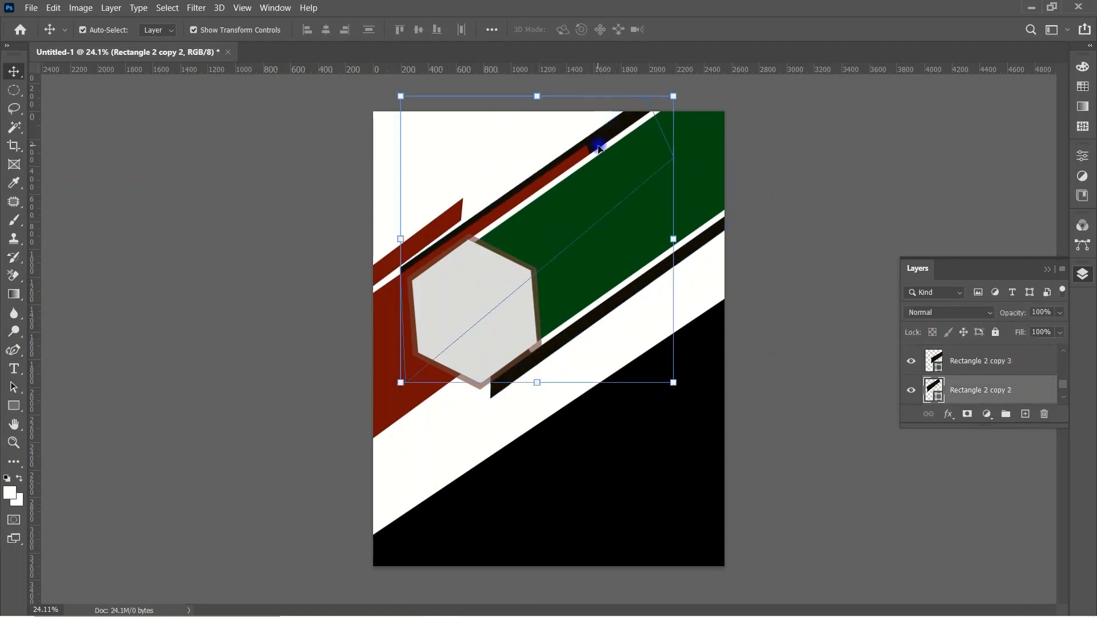
mouse_move(983, 392)
left_mouse_down()
mouse_move(992, 336)
mouse_move(979, 374)
left_mouse_up()
left_click(846, 265)
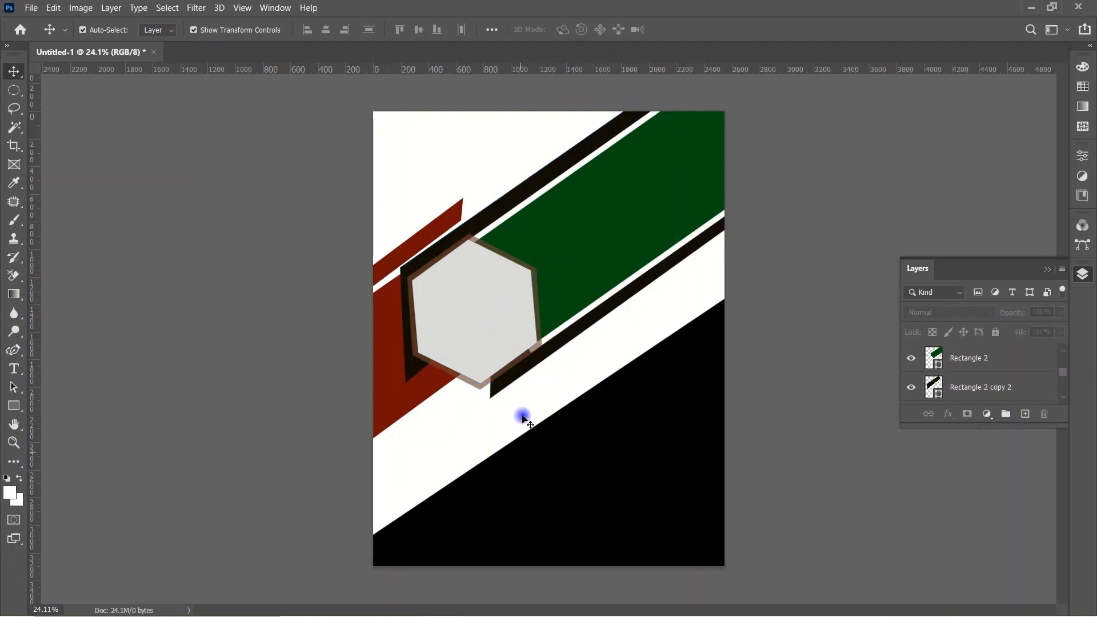
Shift the lower near-black band diagonally down and left so its end extends past the hexagon's bottom corner.
left_click_drag(523, 419, 547, 358)
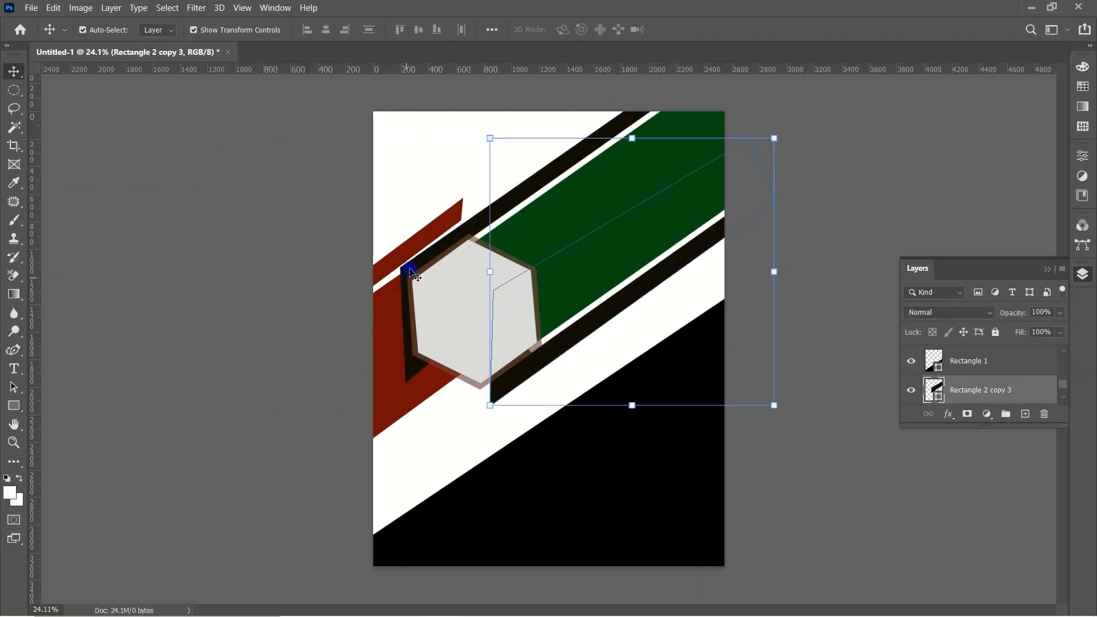
left_click_drag(414, 276, 431, 245)
left_click(803, 150)
left_click_drag(525, 381, 495, 397)
left_click(287, 347)
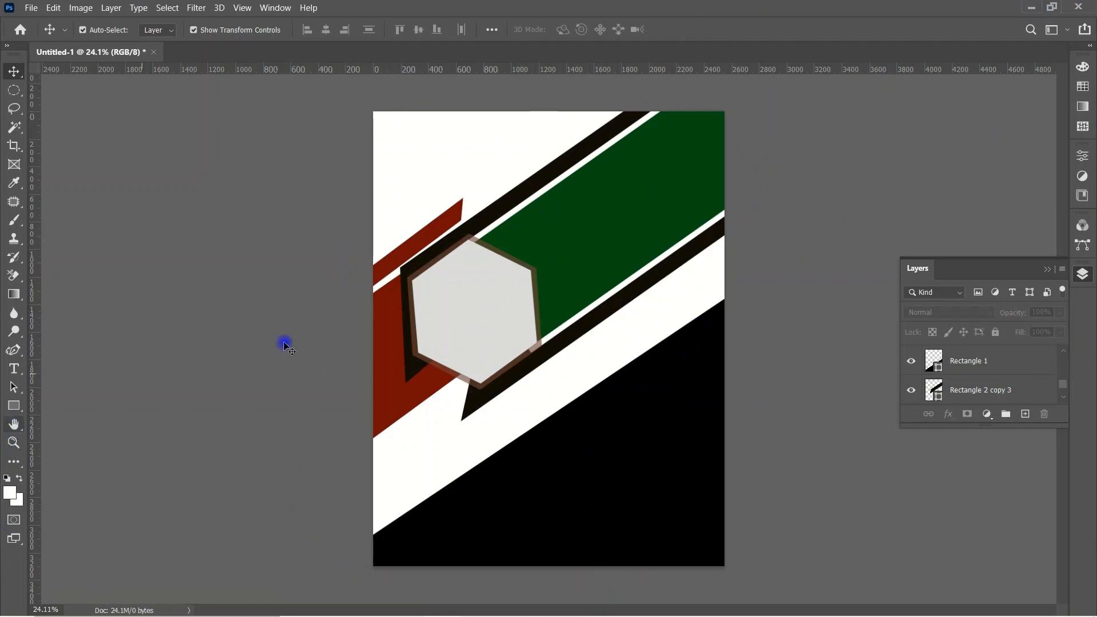
Duplicate the small dark red strip and place the flipped copy at the right page edge over the black shape.
left_click(403, 235)
key("ctrl+j")
left_click_drag(471, 194, 770, 364)
right_click(449, 230)
left_click(518, 470)
Rotate the flipped red strip to about 110.2° and position it parallel to the black shape's diagonal edge.
left_click_drag(807, 433, 807, 360)
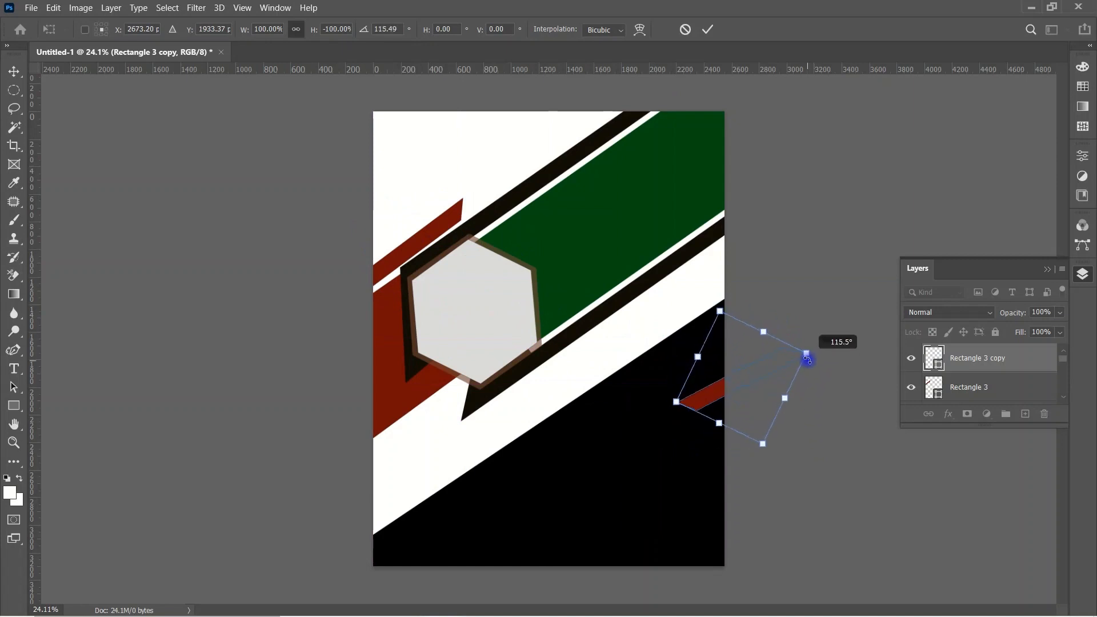
left_click_drag(713, 363, 677, 325)
left_click_drag(739, 406, 736, 410)
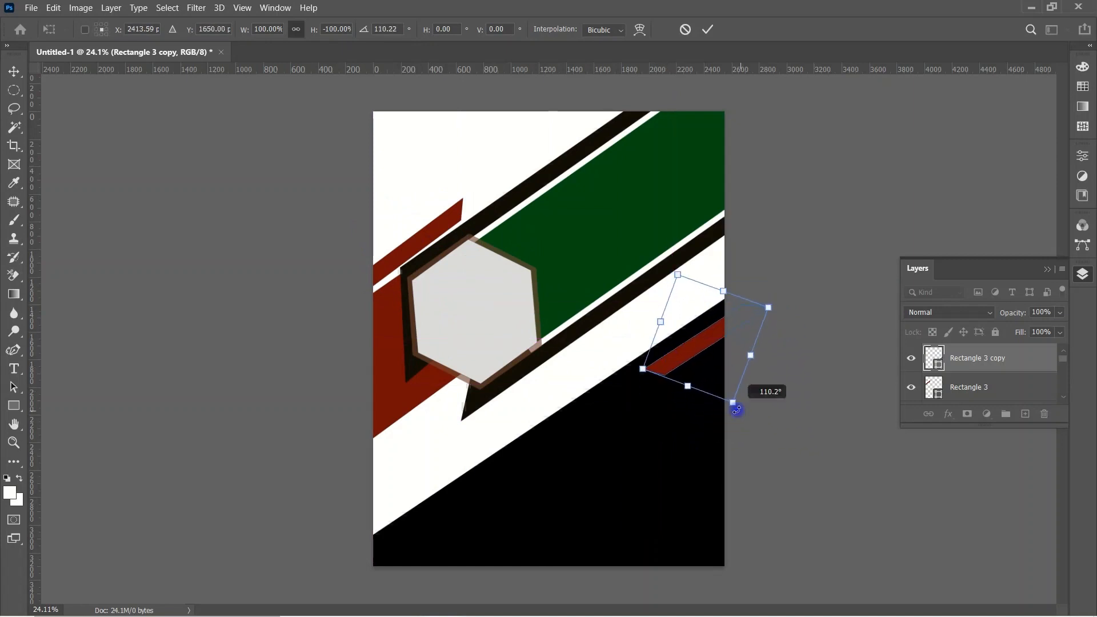
left_click(1024, 103)
left_click(469, 526)
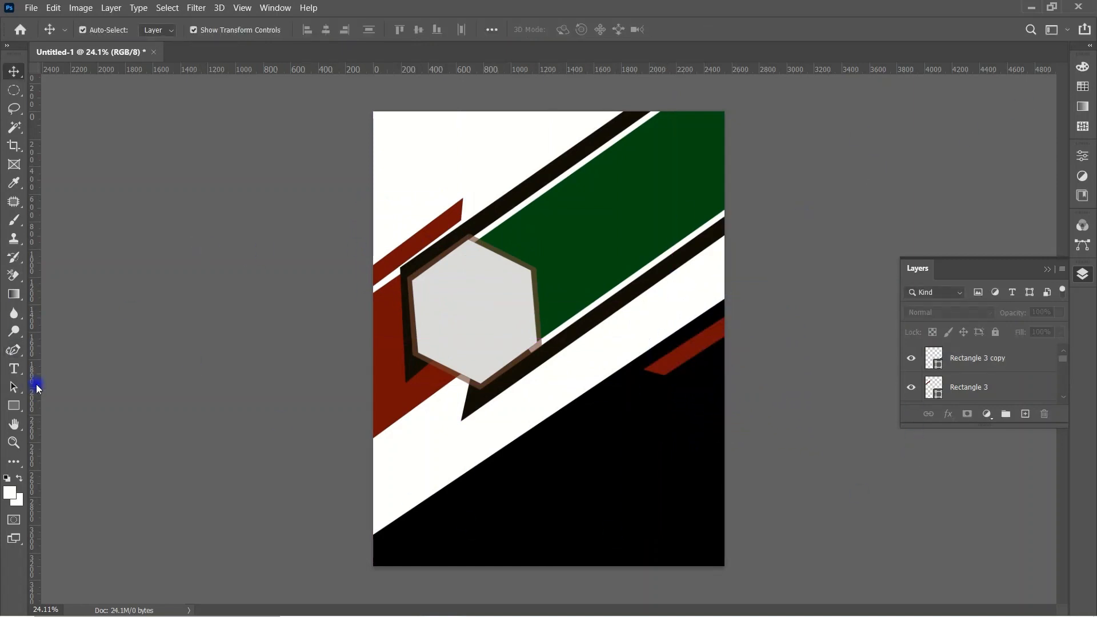
Duplicate the red strip on the black shape and place the copy, turned around, in the page's lower-left corner.
left_click(702, 347)
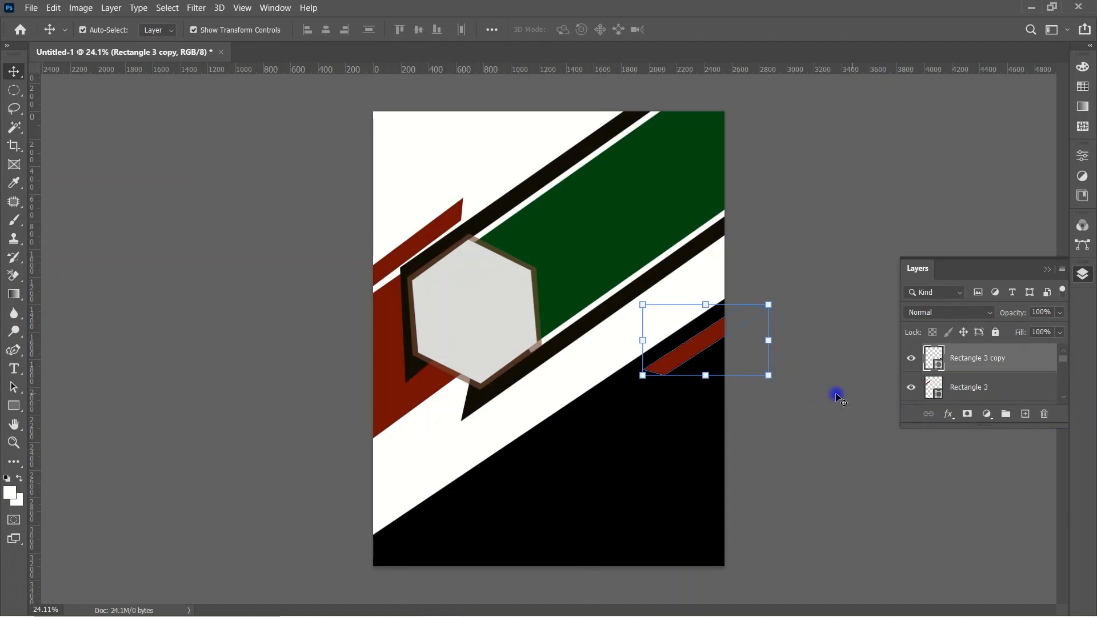
left_click_drag(1016, 353, 1025, 412)
left_click_drag(705, 349, 432, 524)
left_click(863, 459)
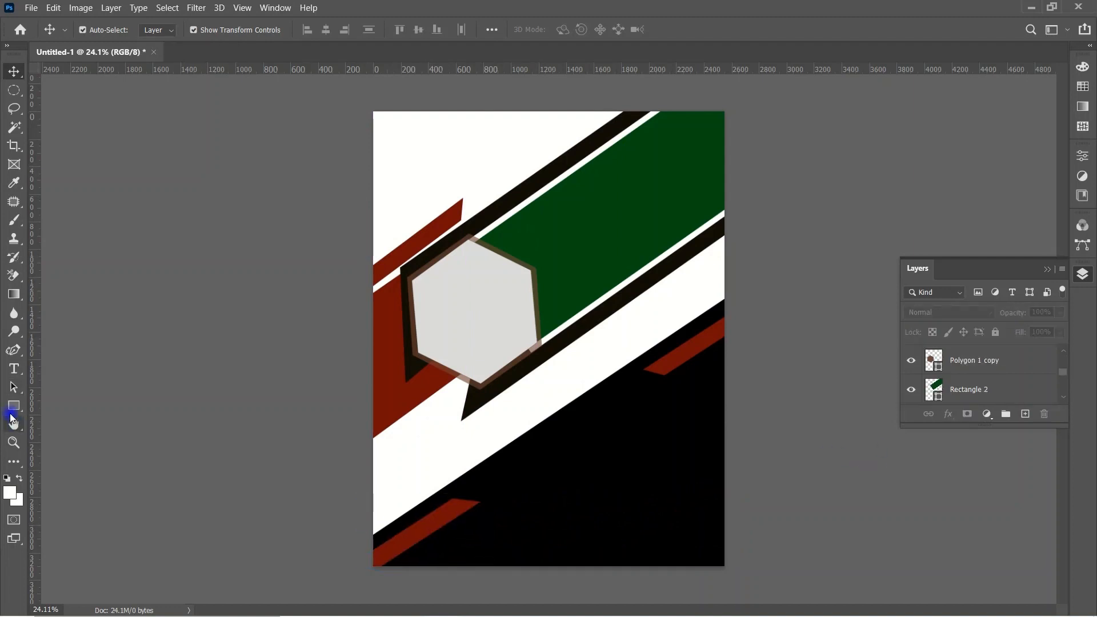
Draw a white triangle about 590 px wide on the green band beside the hexagon and rotate it to about 22.4°.
left_click(13, 408)
left_click(67, 450)
mouse_move(558, 202)
left_mouse_down()
mouse_move(640, 261)
mouse_move(561, 216)
left_mouse_up()
left_click(2, 74)
left_click_drag(602, 249, 586, 265)
left_click_drag(564, 227, 559, 237)
left_click_drag(590, 276, 588, 278)
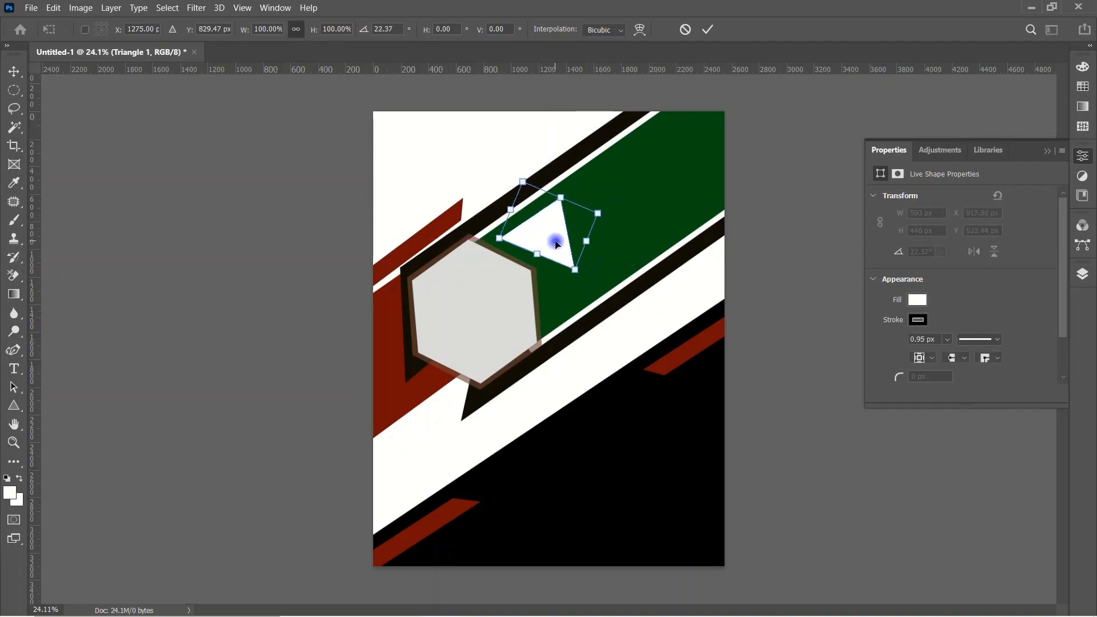
Move the triangle along the green band to the upper right page edge and rotate it further.
left_click_drag(555, 242, 605, 227)
left_click_drag(627, 261, 598, 266)
left_click_drag(607, 210, 715, 146)
left_click_drag(757, 168, 600, 100)
Place the white triangle copy at the right page edge below the diagonal band and rotate it to about 18.9°.
left_click_drag(715, 147, 730, 304)
key("Return")
key("ctrl+t")
left_click_drag(830, 367, 783, 387)
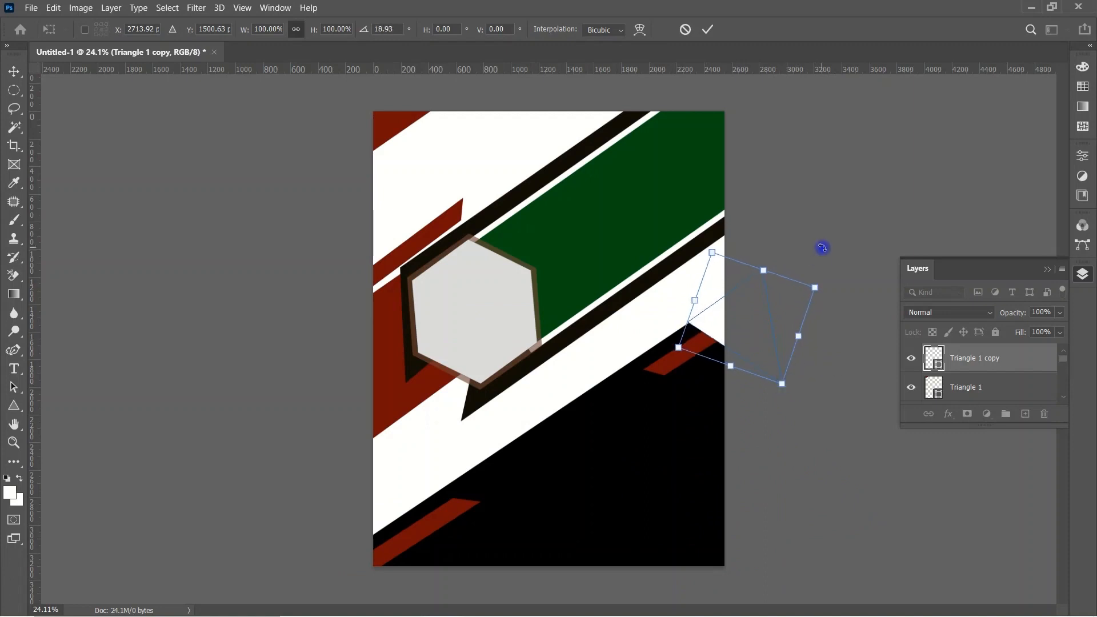
key("Return")
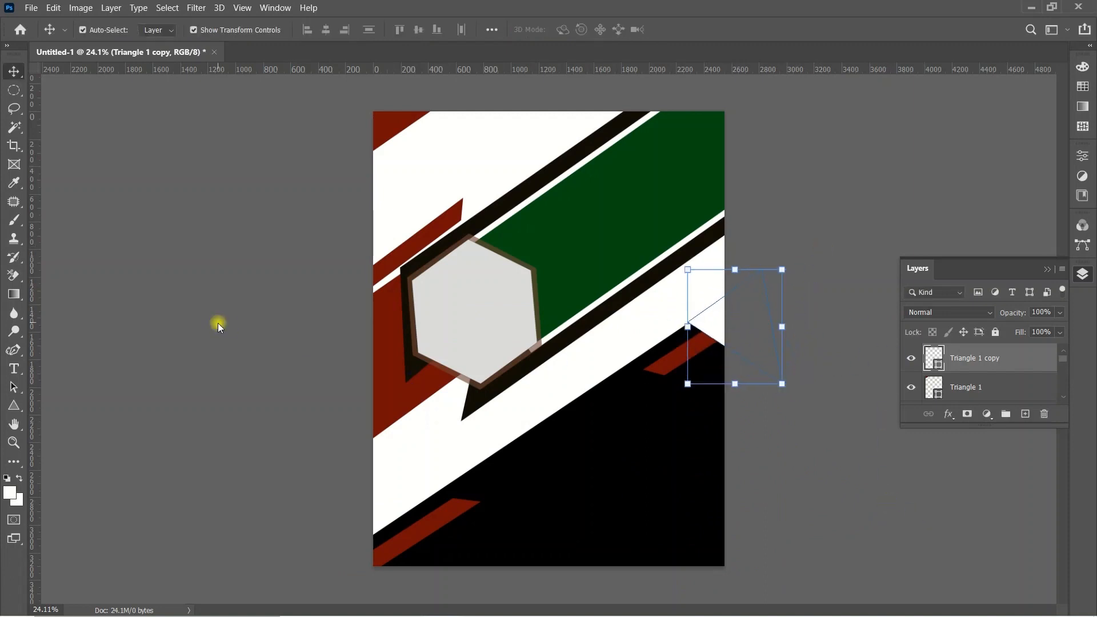
Position the white triangle copy on the black shape at the right page edge, just below the red strip.
left_click(840, 422)
left_click_drag(710, 319, 710, 341)
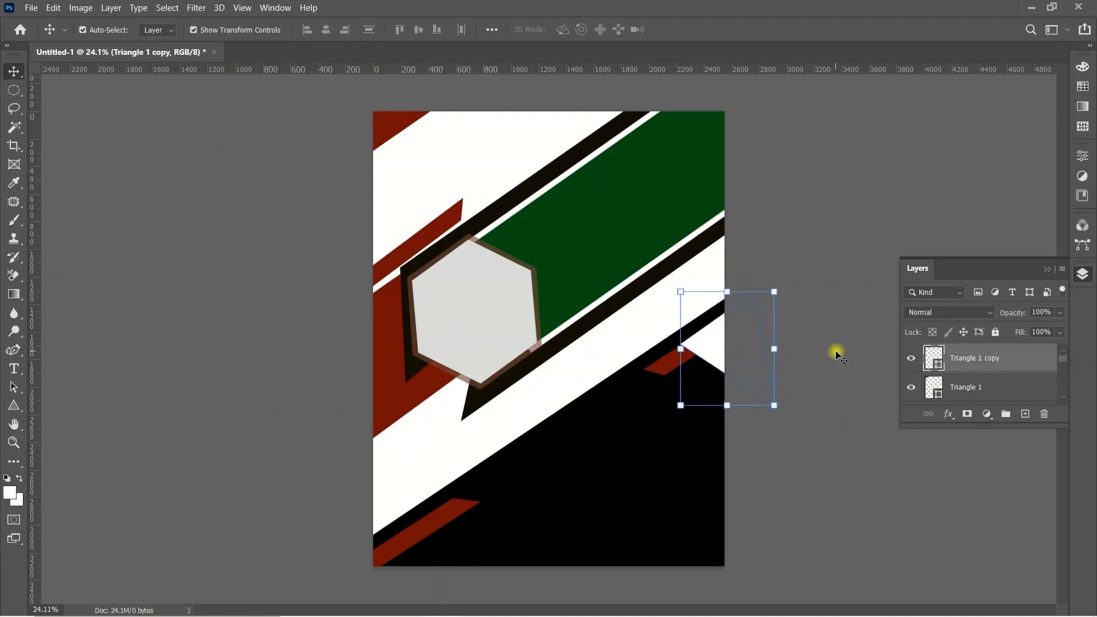
left_click(800, 287)
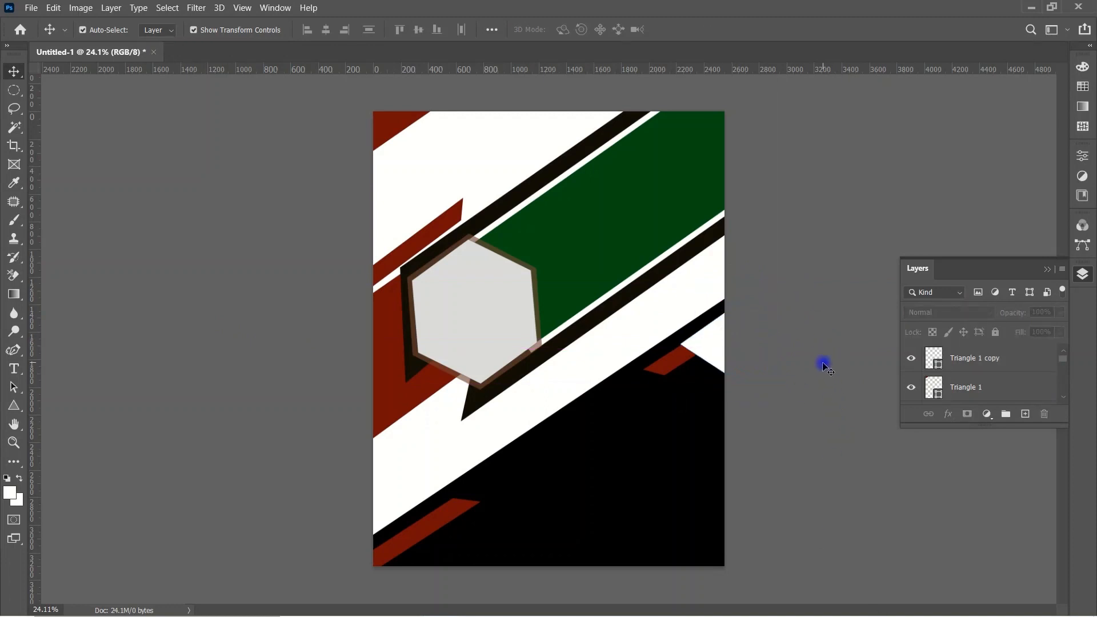
left_click_drag(703, 349, 710, 381)
left_click(786, 362)
left_click(753, 433)
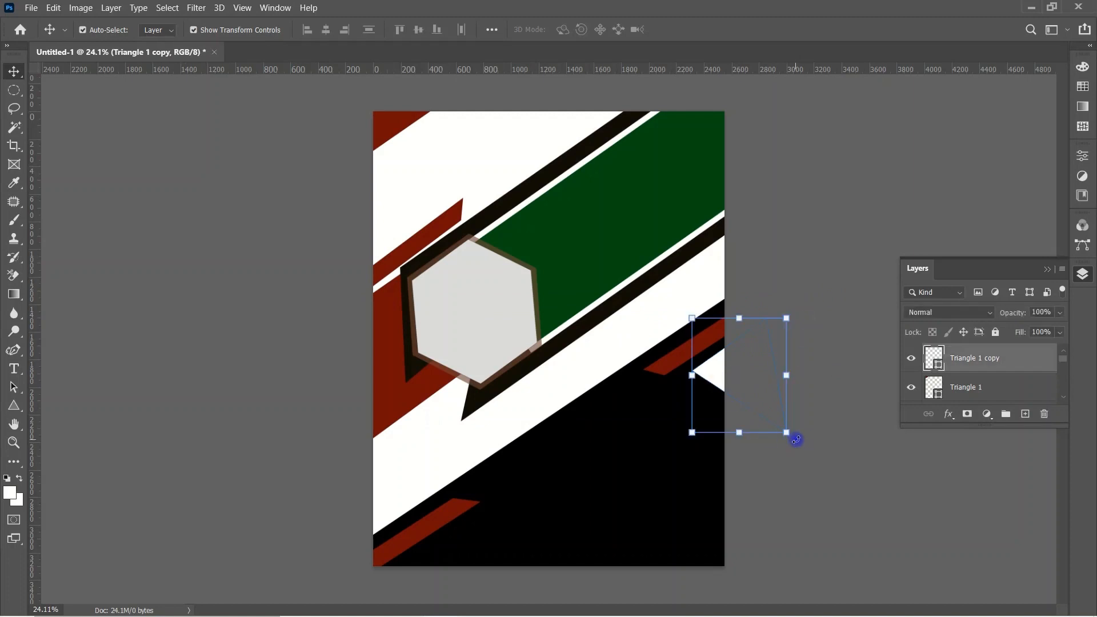
left_click_drag(795, 439, 797, 443)
Place the image skyline-255116_1920 over the hexagon, scaled to about 25.7%.
left_click(278, 272)
left_click(443, 219)
left_click(685, 271)
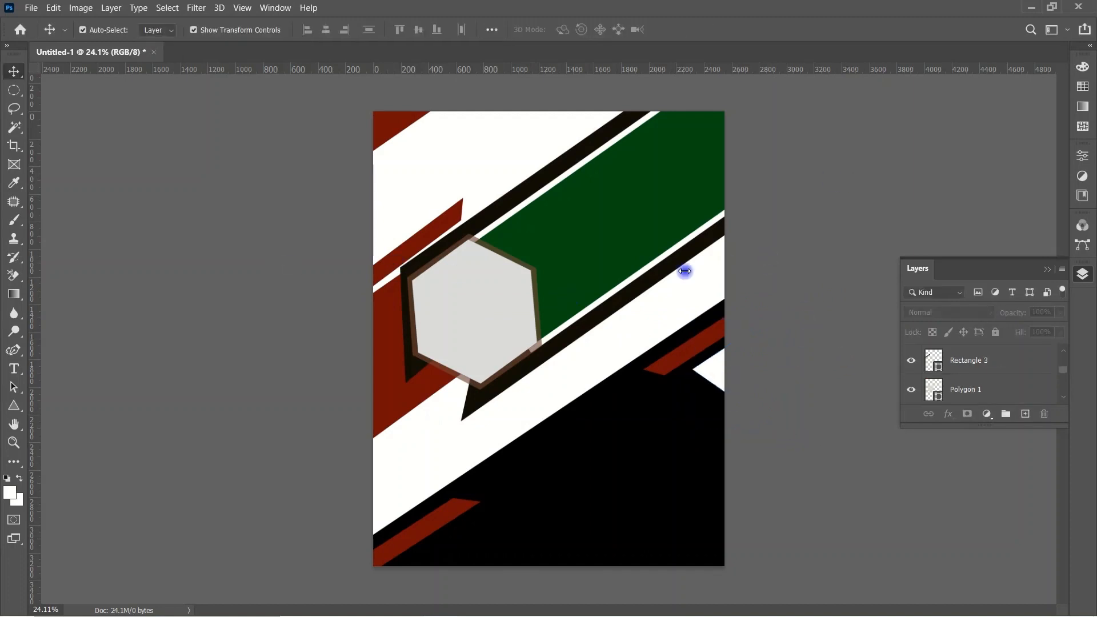
left_click_drag(649, 323, 576, 309)
left_click_drag(656, 420, 591, 372)
left_click_drag(530, 323, 563, 333)
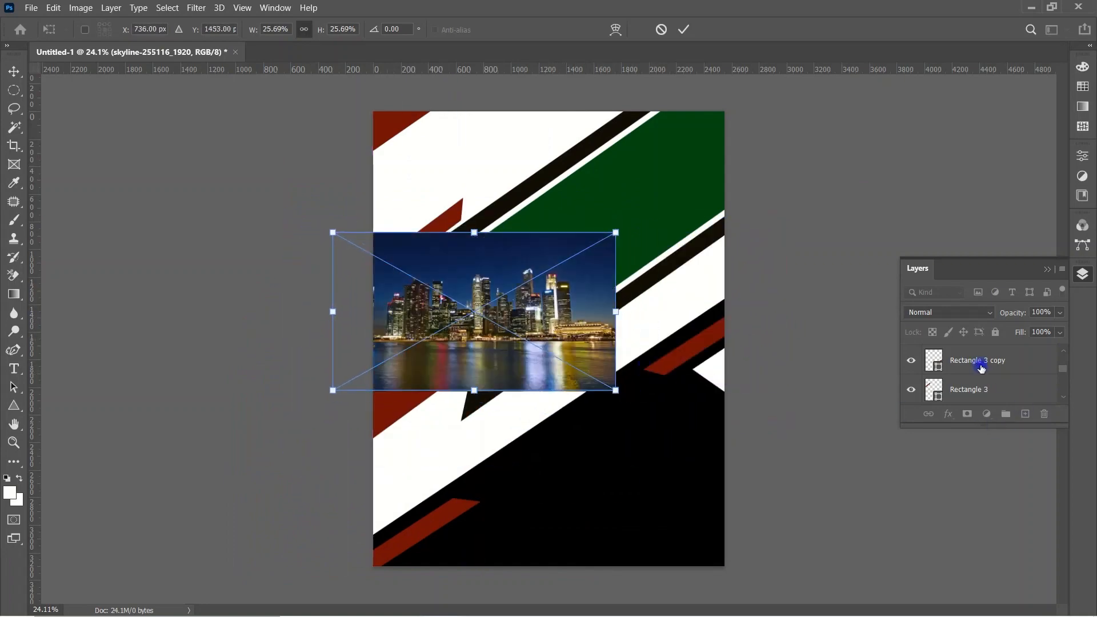
Arrange the skyline image directly above the Polygon 1 layer and clip it to the hexagon.
left_click_drag(1063, 370, 1061, 354)
left_click_drag(996, 388, 991, 350)
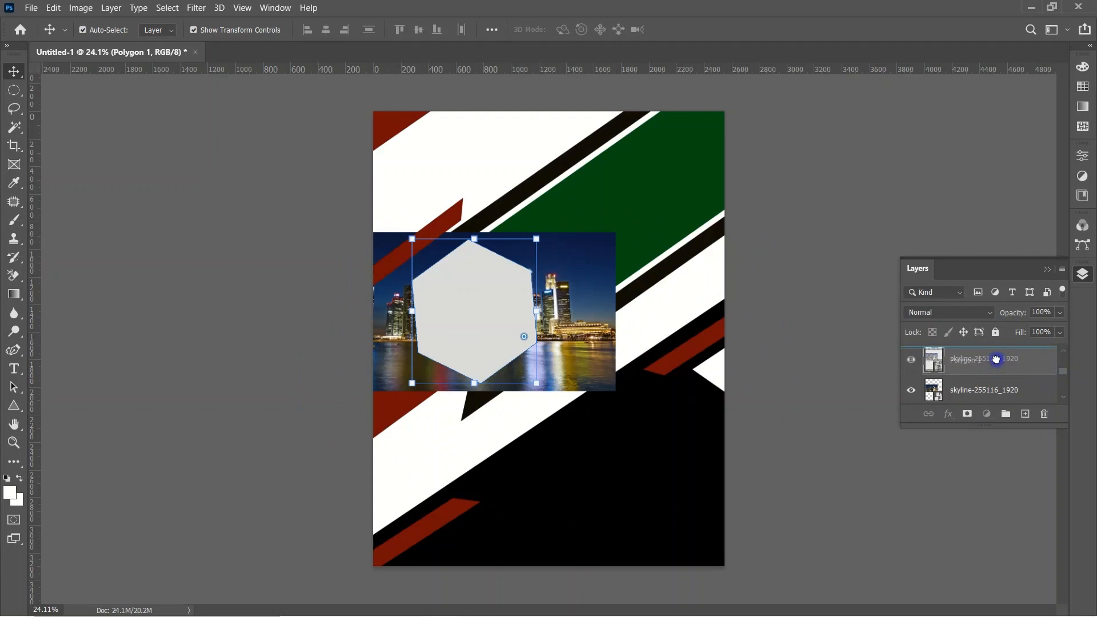
right_click(988, 364)
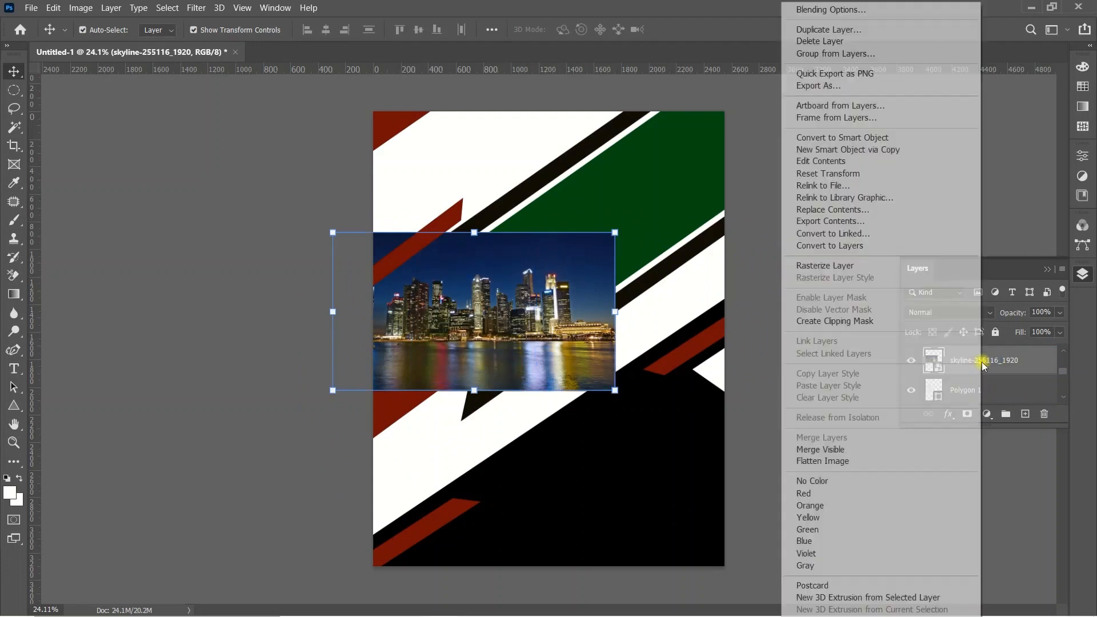
left_click(834, 322)
left_click(810, 353)
left_click(562, 339)
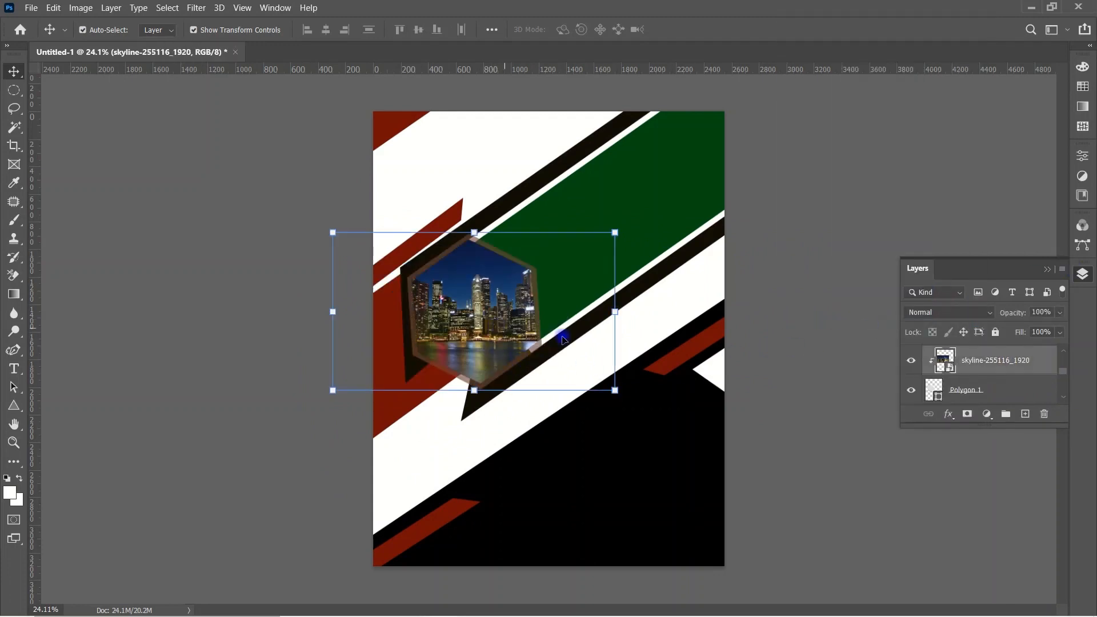
Set the skyline image's blend mode to Luminosity.
left_click(993, 318)
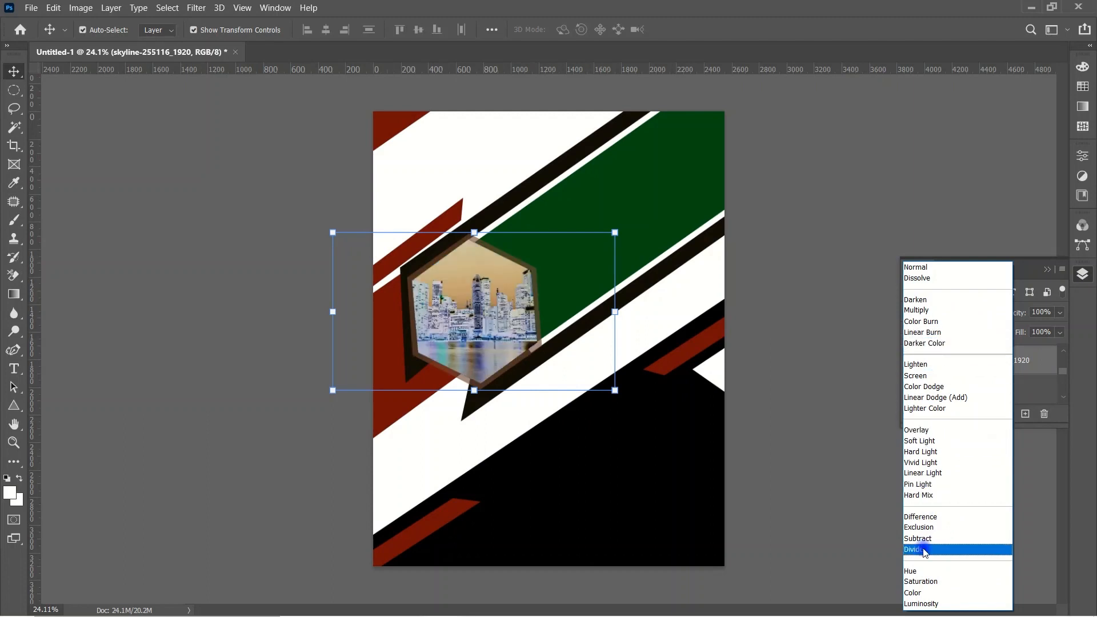
left_click(920, 604)
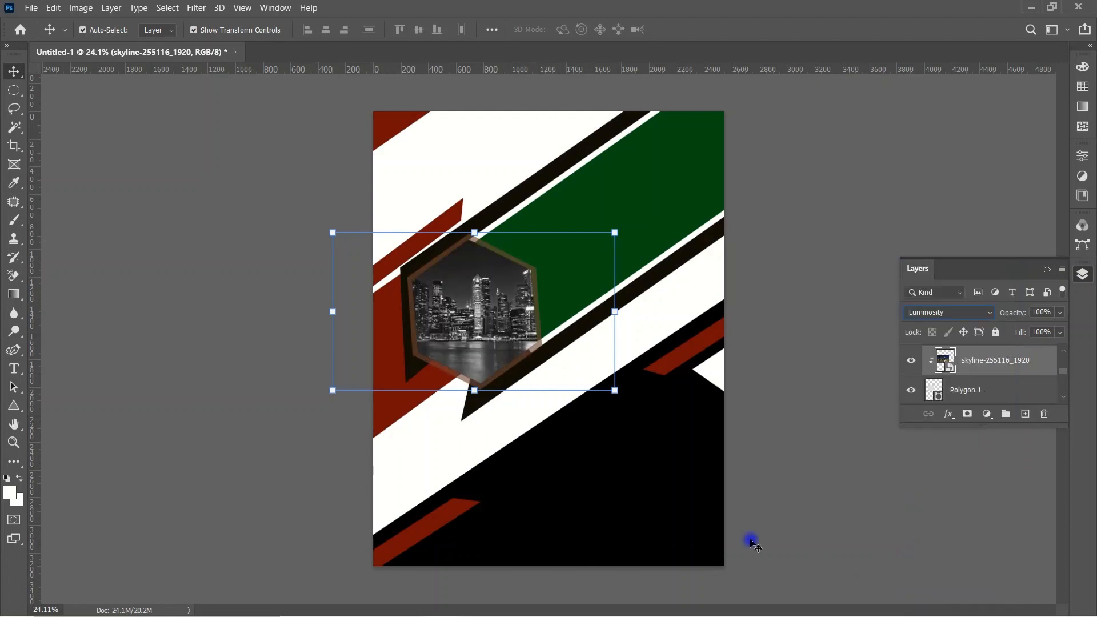
left_click(791, 338)
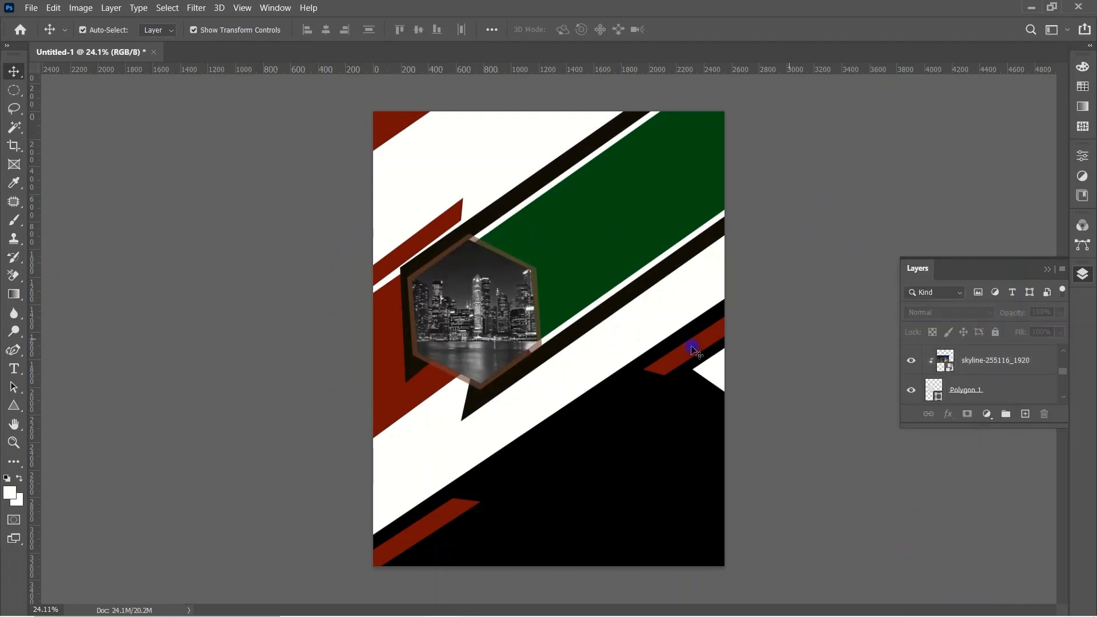
Enlarge the clipped skyline image and reposition it so the buildings fill the hexagon.
left_click(483, 309)
left_click_drag(476, 232, 482, 173)
left_click_drag(480, 320, 480, 350)
left_click(786, 305)
left_click(944, 118)
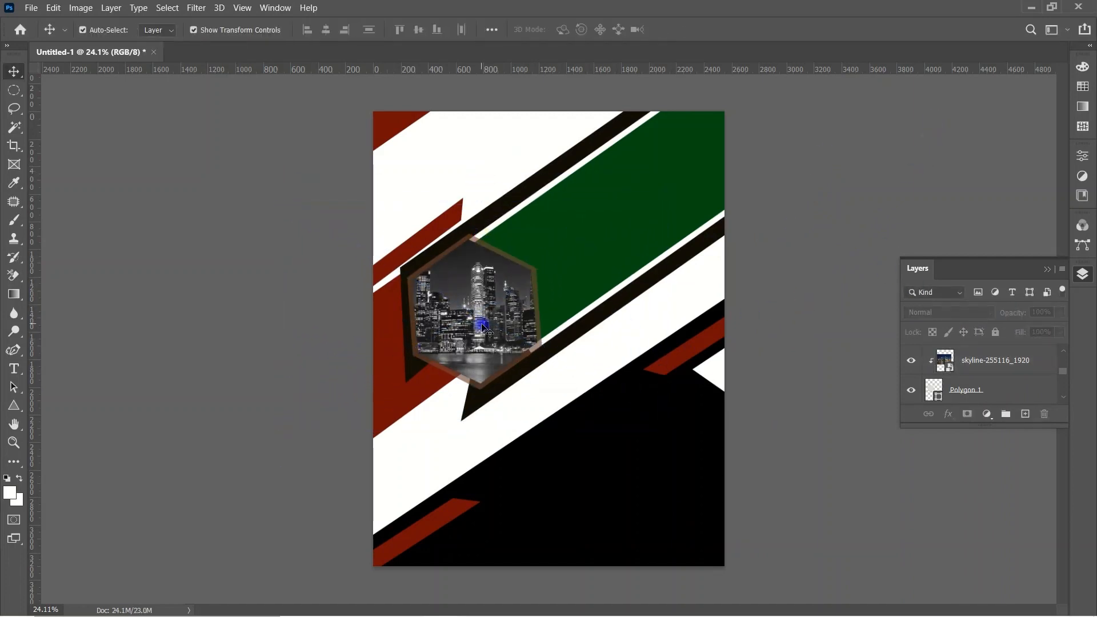
Recolor the green diagonal band with a dark gray sampled from the skyline image.
left_click(634, 235)
double_click(935, 394)
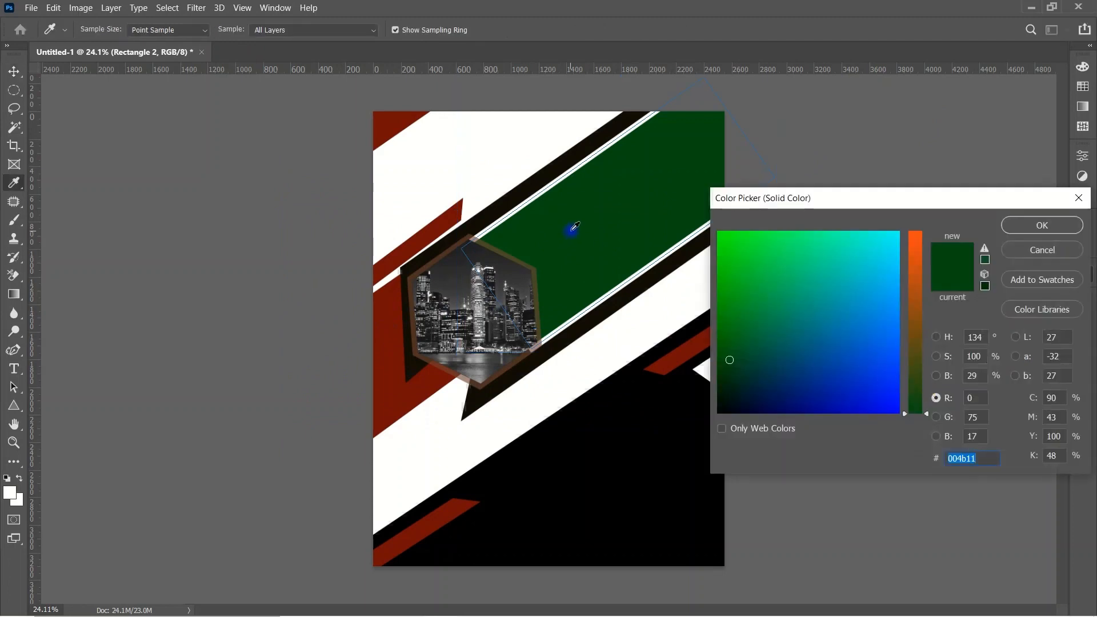
left_click(502, 261)
left_click(1067, 224)
left_click(855, 253)
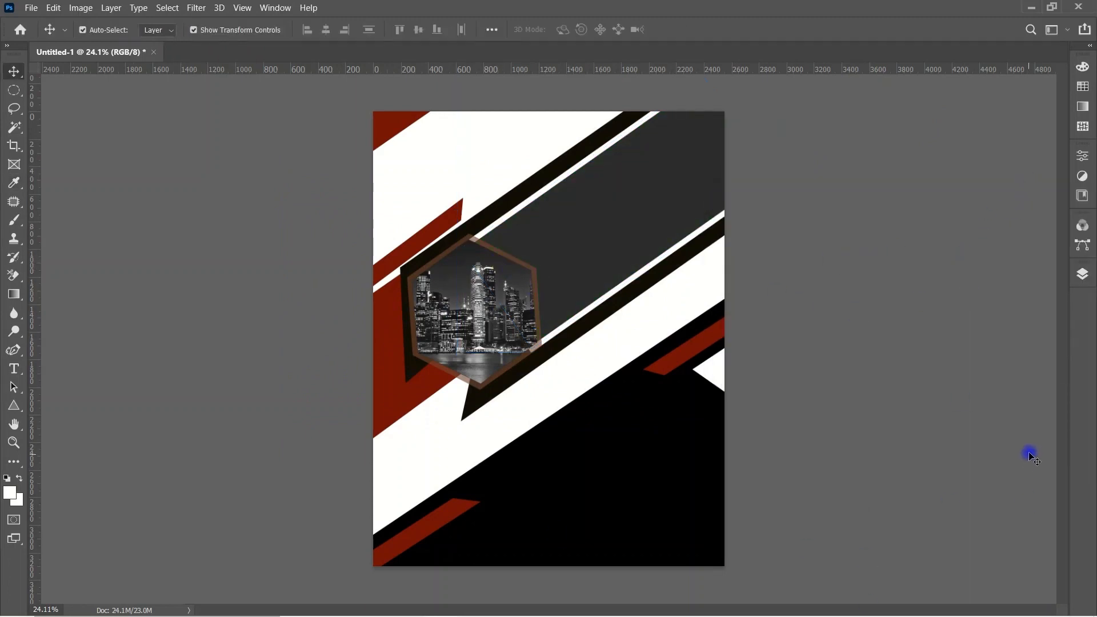
Scale down the upper black diagonal shape so it ends short of the page's top edge.
left_click(605, 183)
left_click_drag(672, 98, 649, 140)
left_click(900, 166)
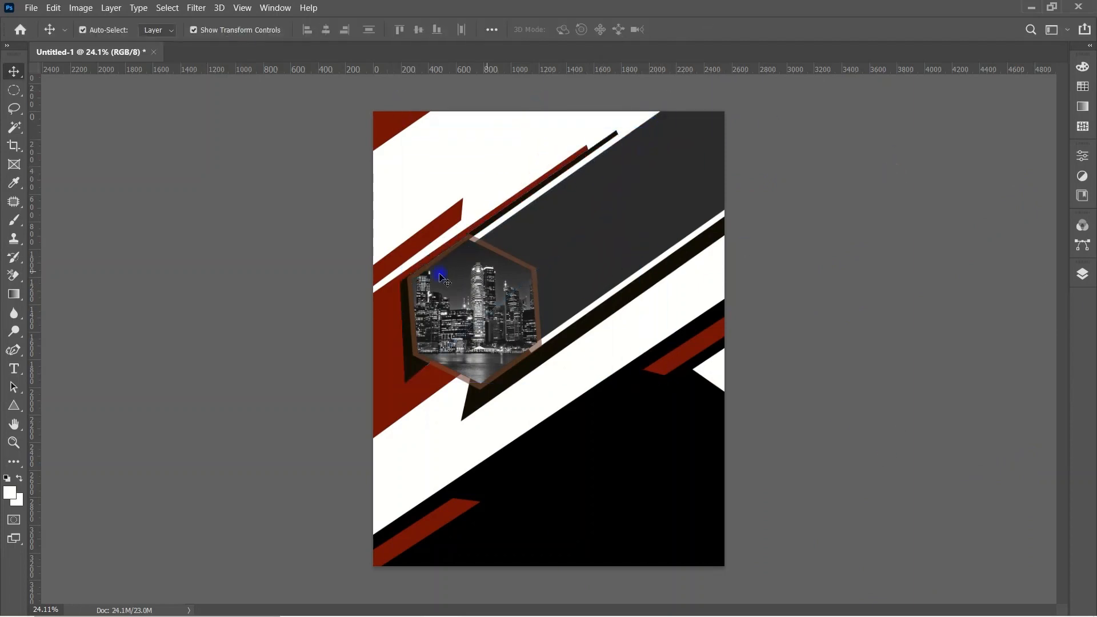
Rotate the red strip above the hexagon by about 1.7° and move it closer to the diagonal shapes.
left_click(439, 232)
key("ctrl+t")
left_click_drag(475, 268, 465, 251)
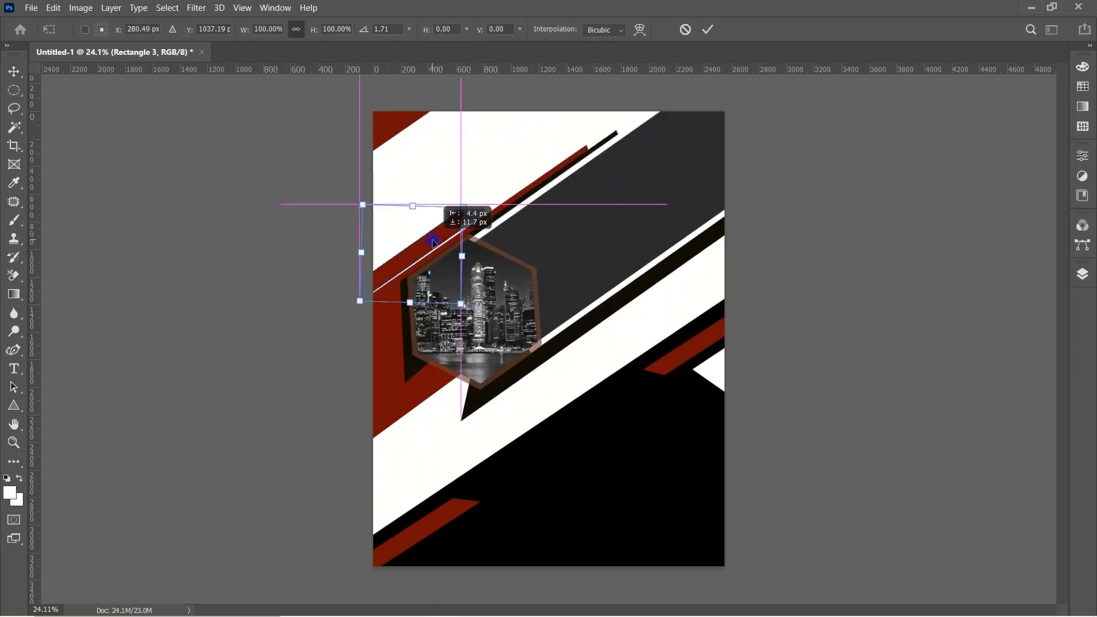
left_click(786, 232)
Nudge both red strips and the white triangle on the black area upward, and remove the red triangle in the page's upper-left corner.
left_click_drag(763, 333, 708, 328)
key("ctrl+t")
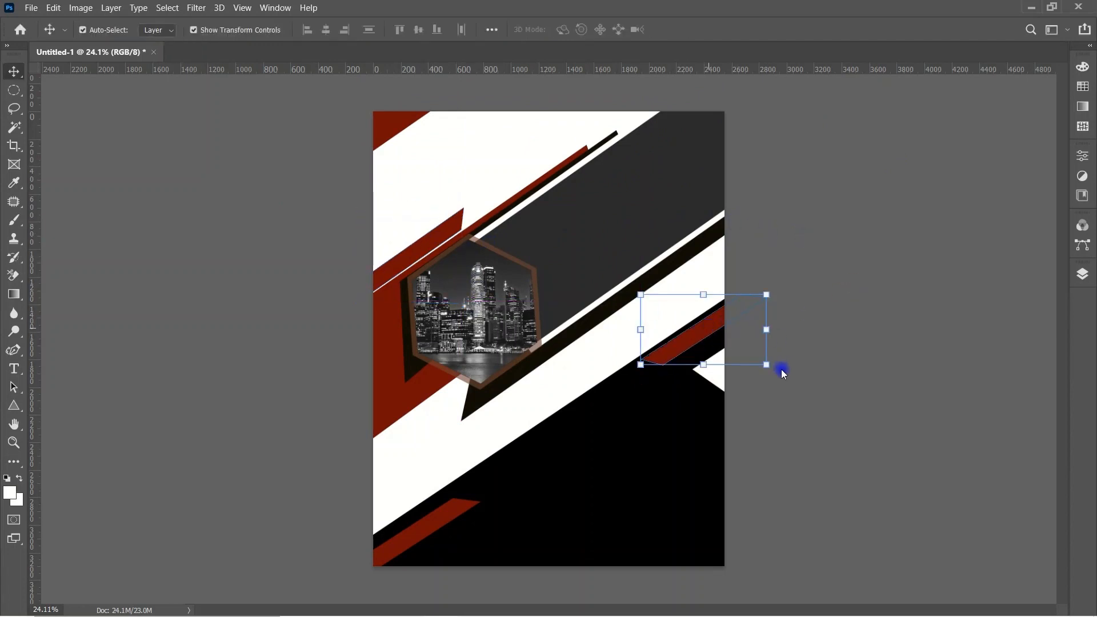
left_click_drag(779, 372, 717, 368)
left_click(931, 277)
left_click_drag(410, 542, 408, 529)
Scale the lower black diagonal shape to about 95.4%.
left_click(691, 260)
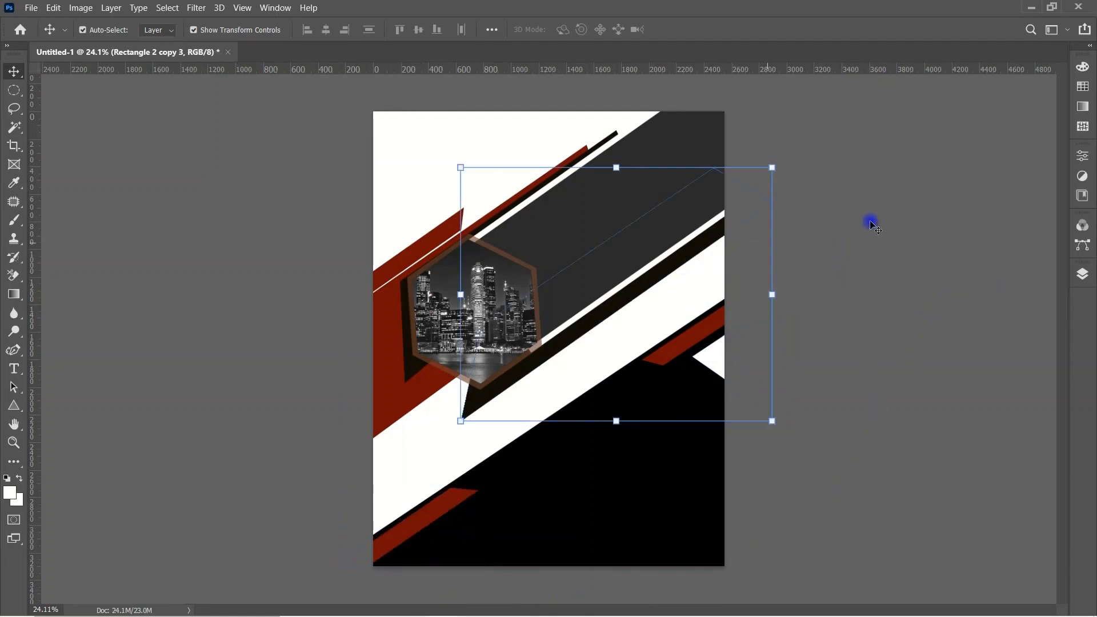
left_click_drag(772, 429, 766, 406)
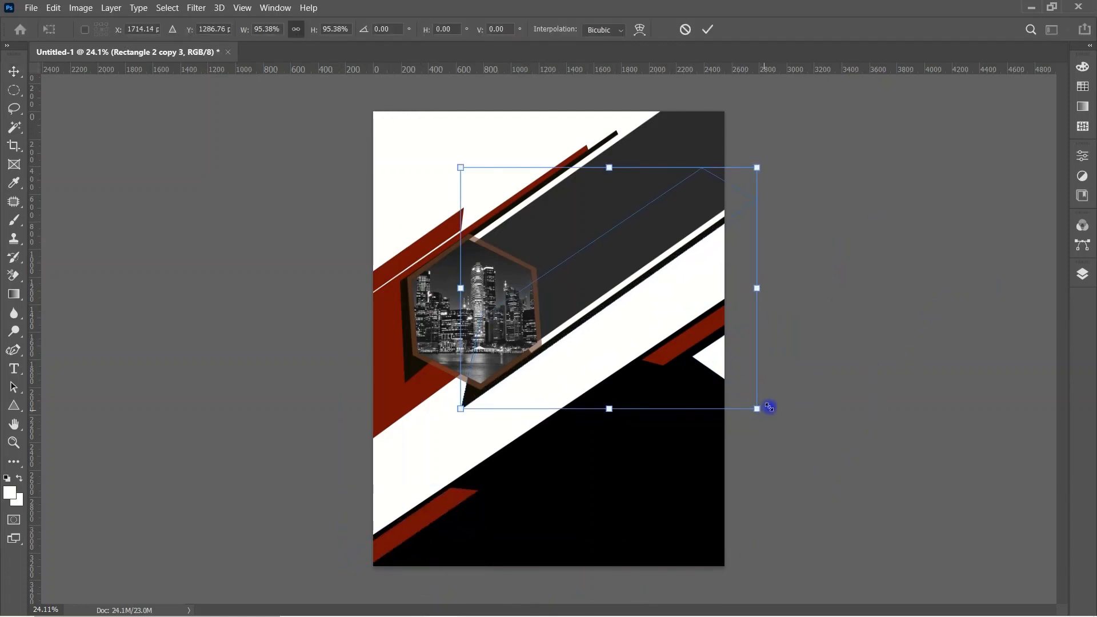
left_click(615, 136)
left_click_drag(640, 130, 700, 114)
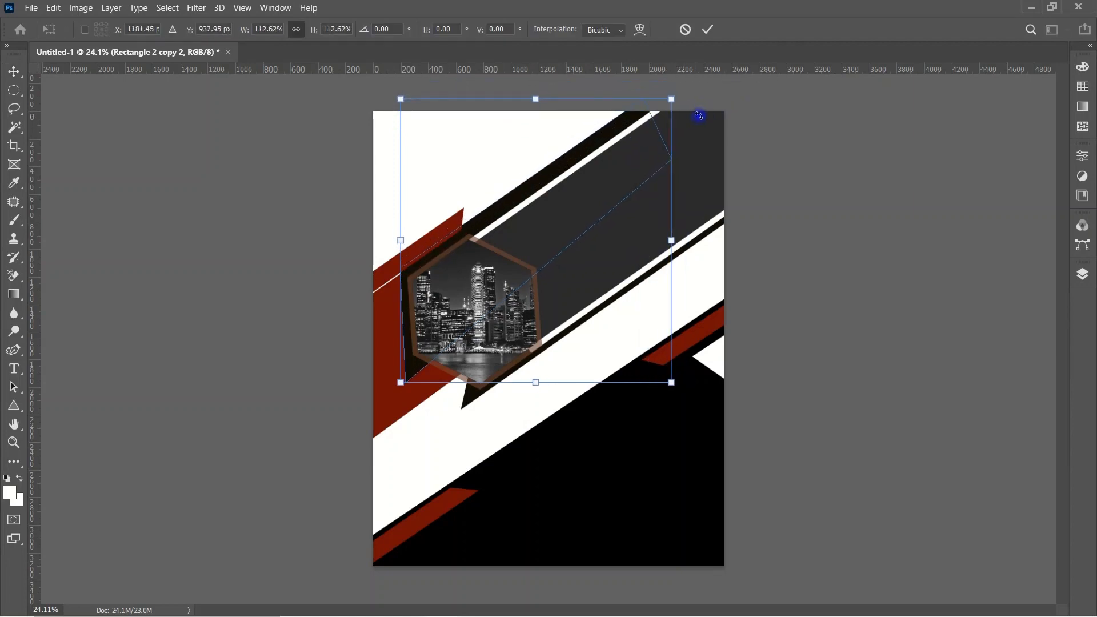
key("ctrl+z")
left_click(906, 221)
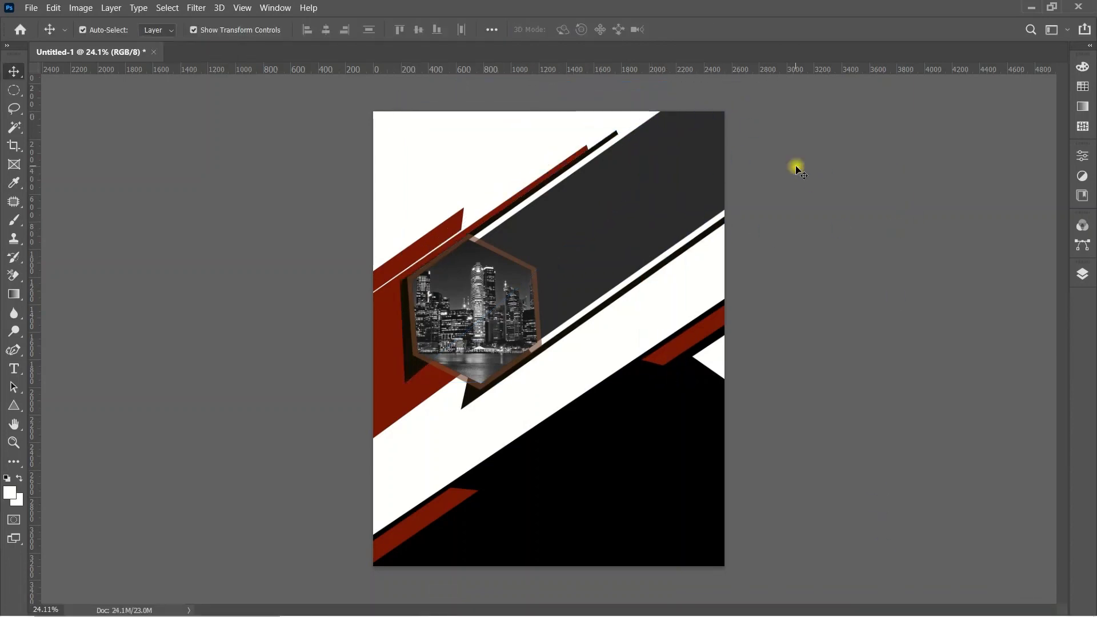
Reposition the lower and upper black diagonal shapes so they form thin borders hugging the hexagon and the gray band.
left_click_drag(486, 409, 503, 366)
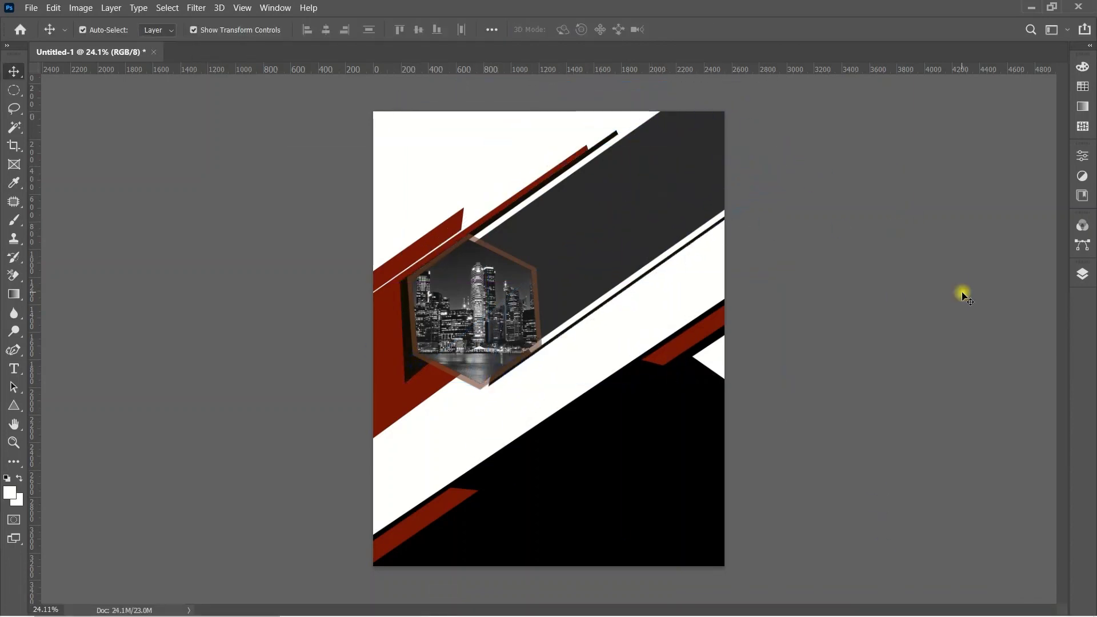
left_click_drag(596, 148, 603, 145)
left_click_drag(527, 195, 498, 213)
left_click(758, 206)
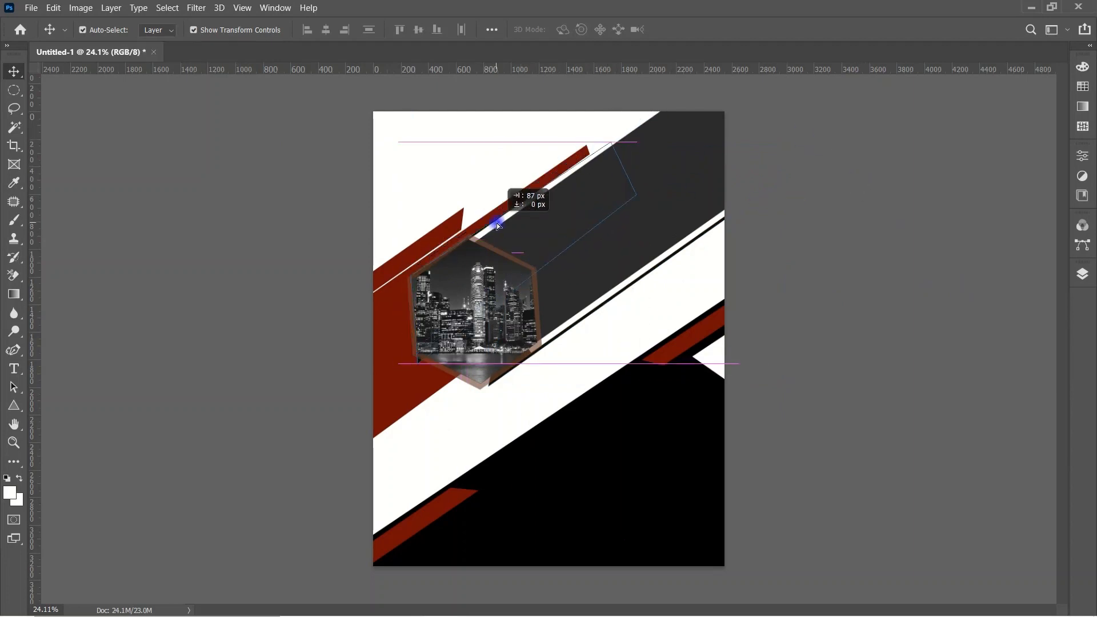
left_click(516, 392)
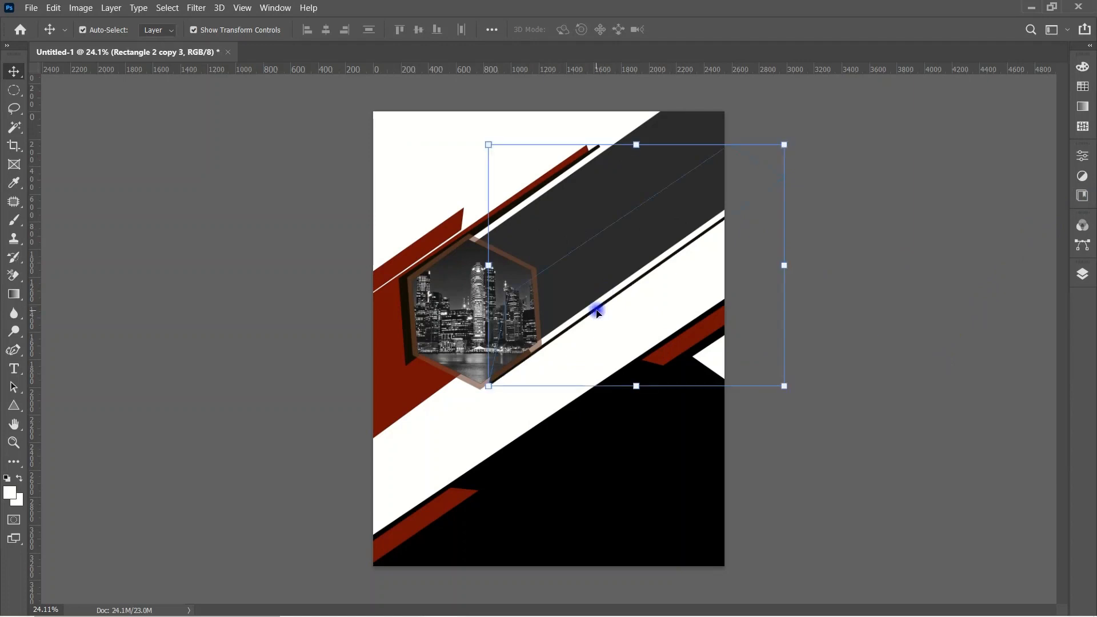
left_click_drag(598, 309, 591, 319)
left_click(840, 277)
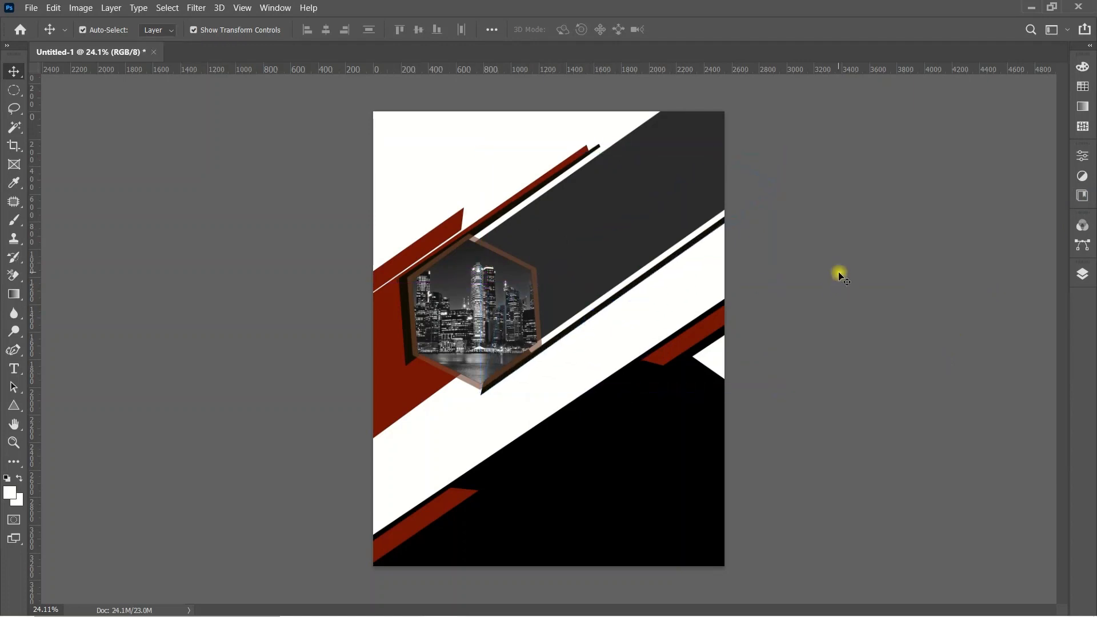
Add an empty layer above the left red strip, move the strip to the hexagon's lower-left edge and delete it.
left_click(411, 257)
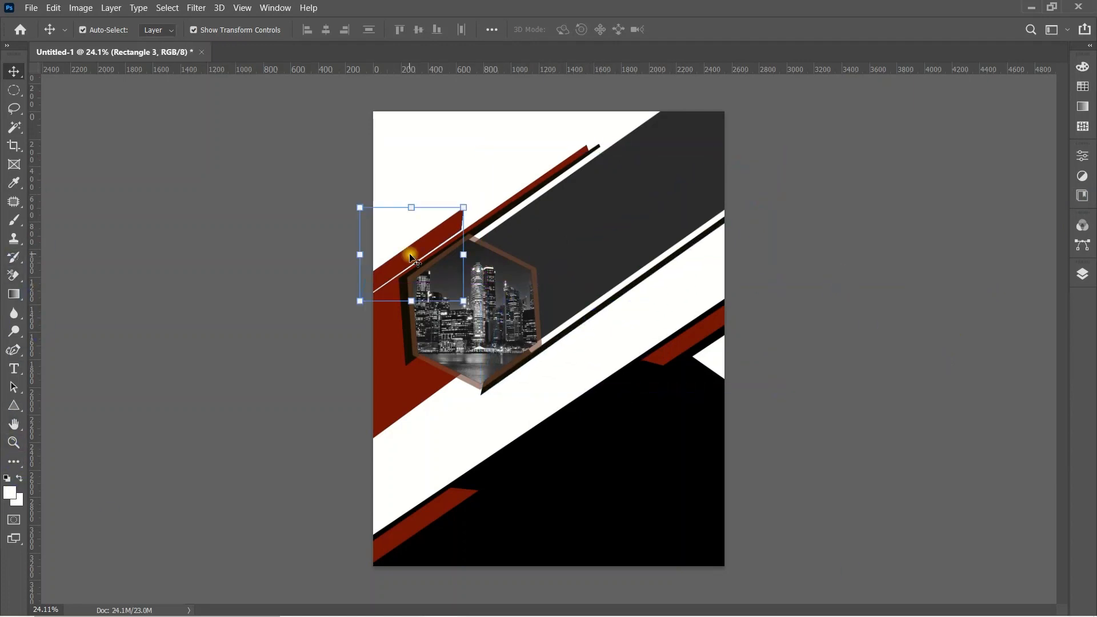
left_click(1082, 275)
left_click(1005, 354)
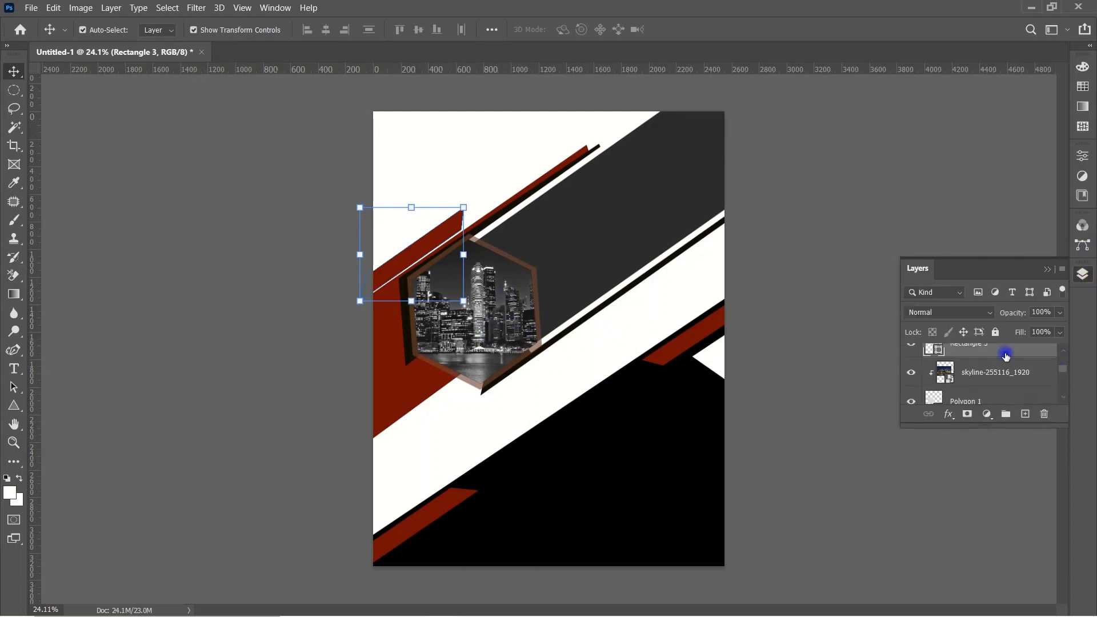
left_click(1026, 414)
left_click_drag(400, 252, 461, 388)
key("Escape")
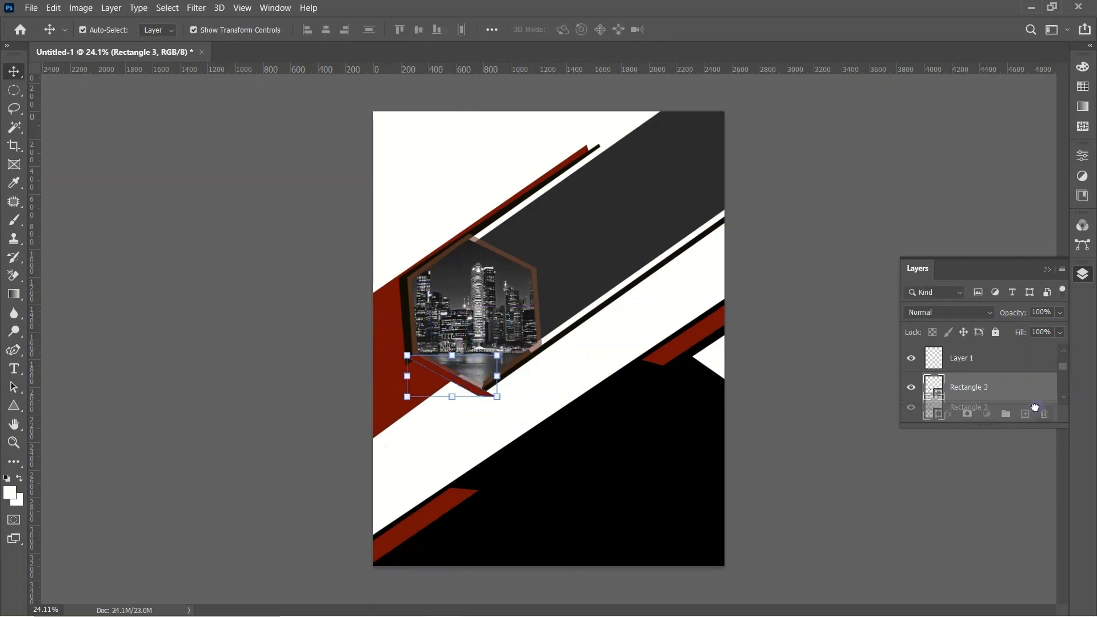
key("Delete")
Nudge the two black diagonal shapes closer to the hexagon's outline to thin their visible borders.
right_click(13, 405)
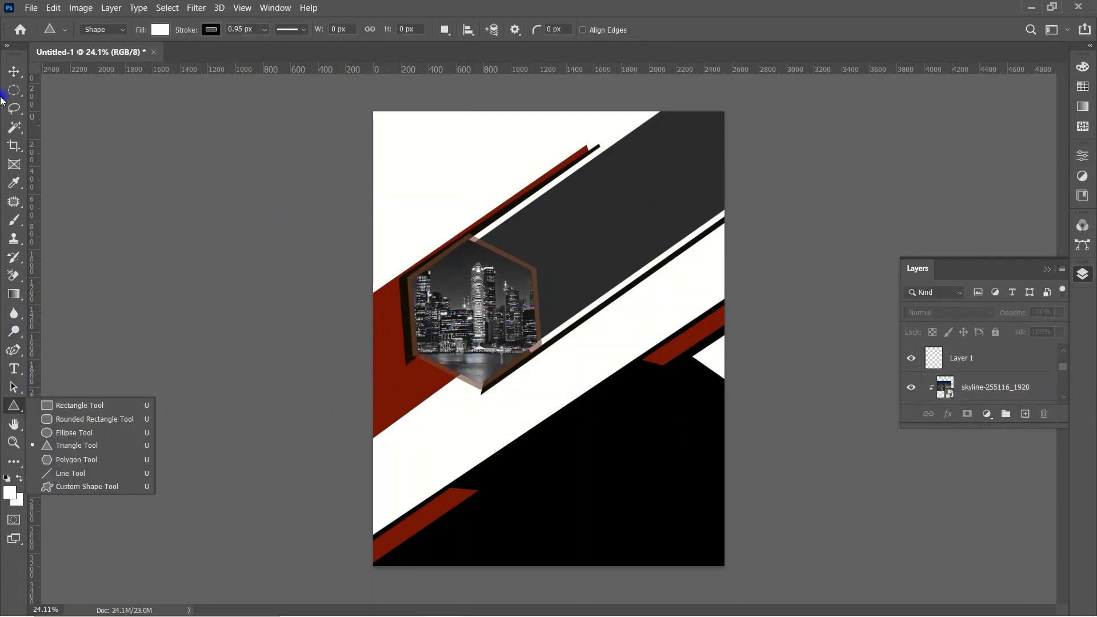
left_click(13, 350)
key("z")
left_click_drag(522, 287, 556, 310)
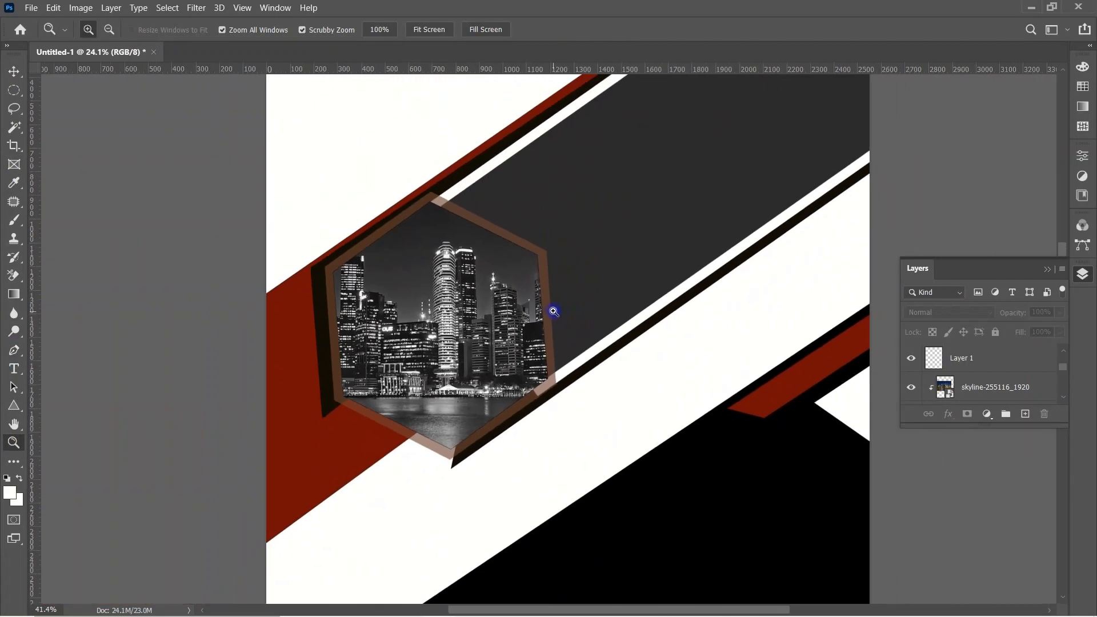
key("v")
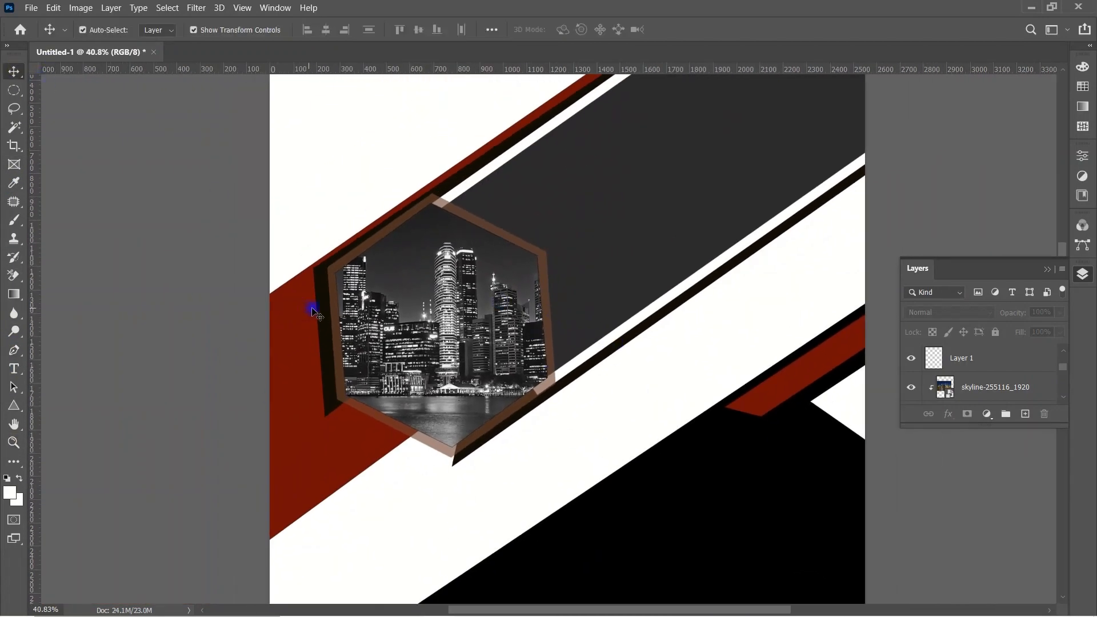
left_click_drag(313, 311, 325, 307)
left_click_drag(600, 360, 598, 358)
left_click(152, 392)
Draw a narrow four-sided strip with the Pen tool in Shape mode along the hexagon's lower-left edge, about 502 by 303 px.
left_click(22, 349)
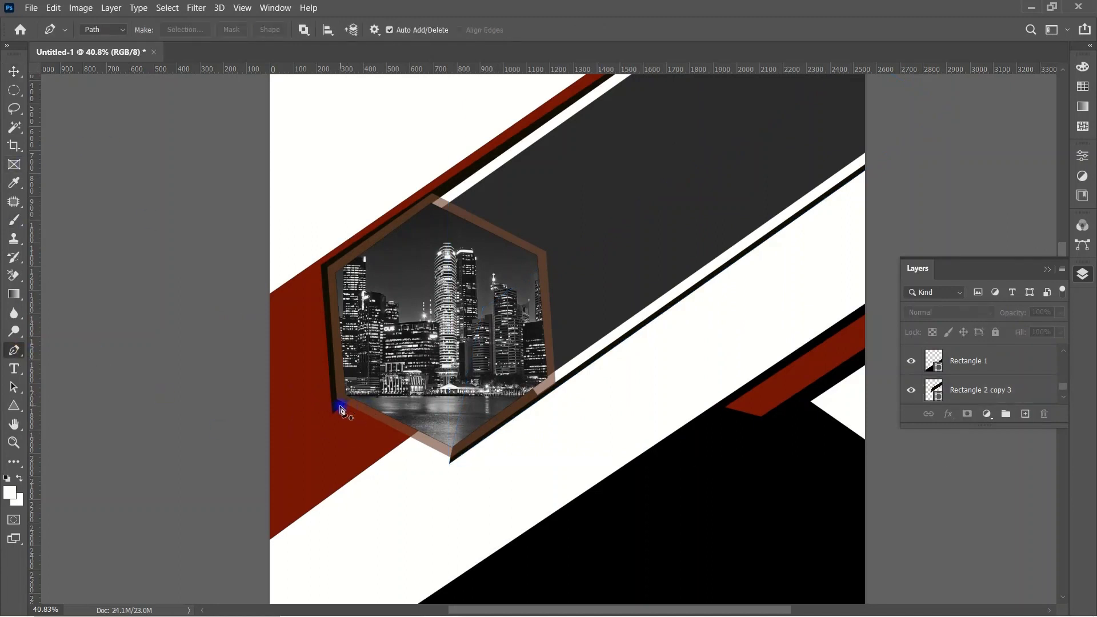
left_click(356, 409)
left_click(337, 402)
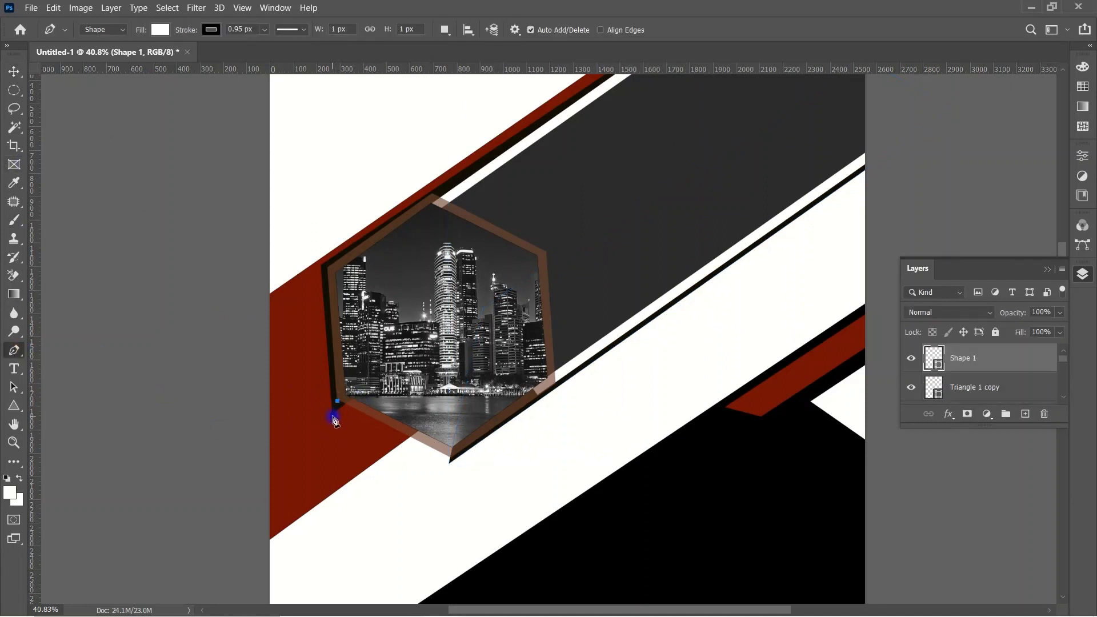
left_click(450, 469)
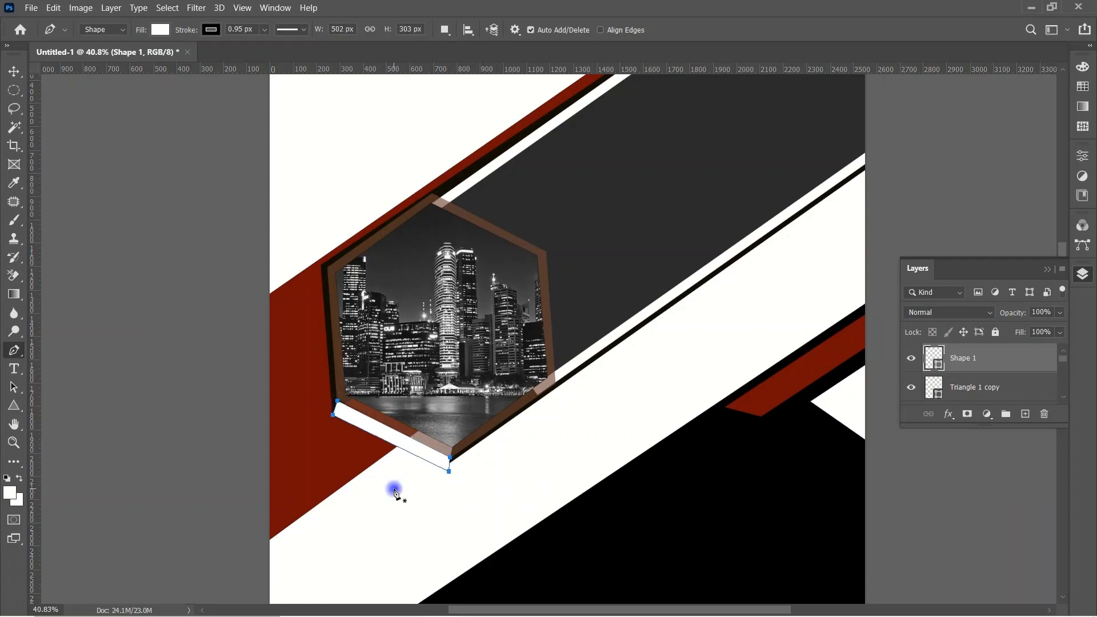
Recolour the new strip light brown (a5877d), sampled from the hexagon's translucent frame.
double_click(938, 370)
left_click(565, 225)
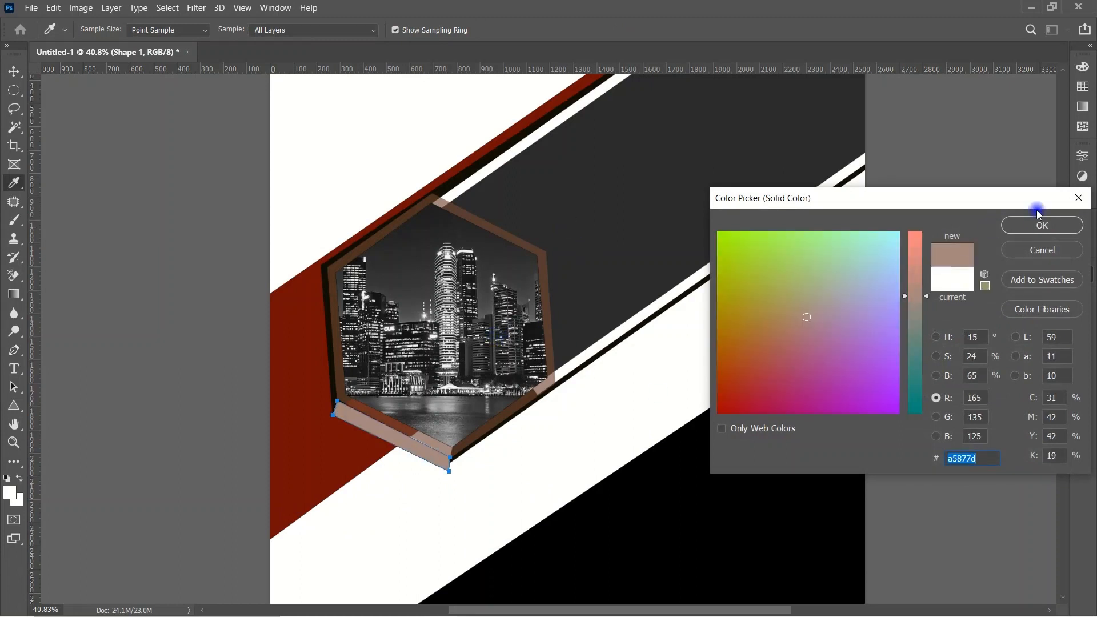
left_click(1037, 223)
left_click(17, 72)
left_click(838, 482)
left_click(421, 448)
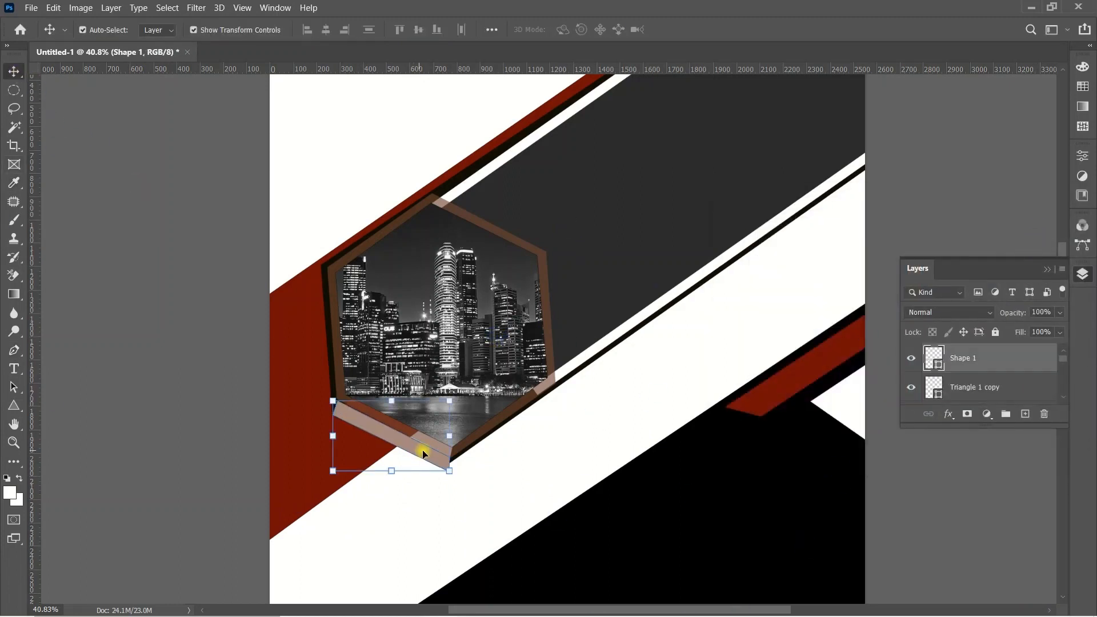
Shift the lower black diagonal shape slightly down so its end meets the tip of the light brown strip.
left_click(582, 466)
left_click(712, 490)
left_click_drag(700, 462, 702, 470)
key("Return")
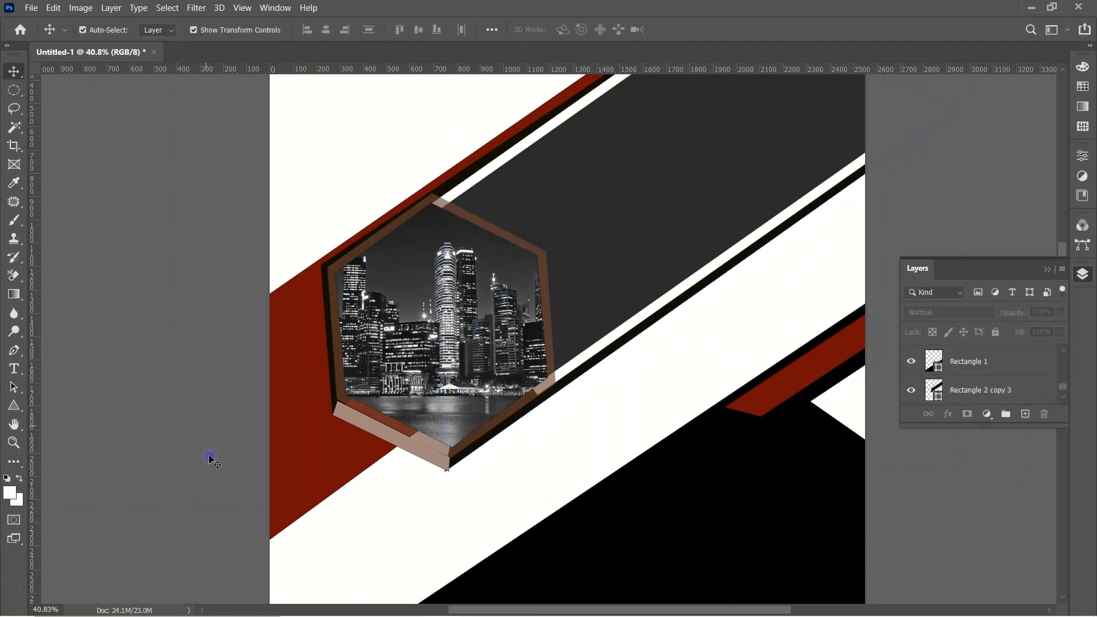
Add a small filler shape at the hexagon's bottom corner, where the light brown strip meets the black border.
mouse_move(476, 455)
left_mouse_down()
mouse_move(448, 453)
mouse_move(477, 450)
left_mouse_up()
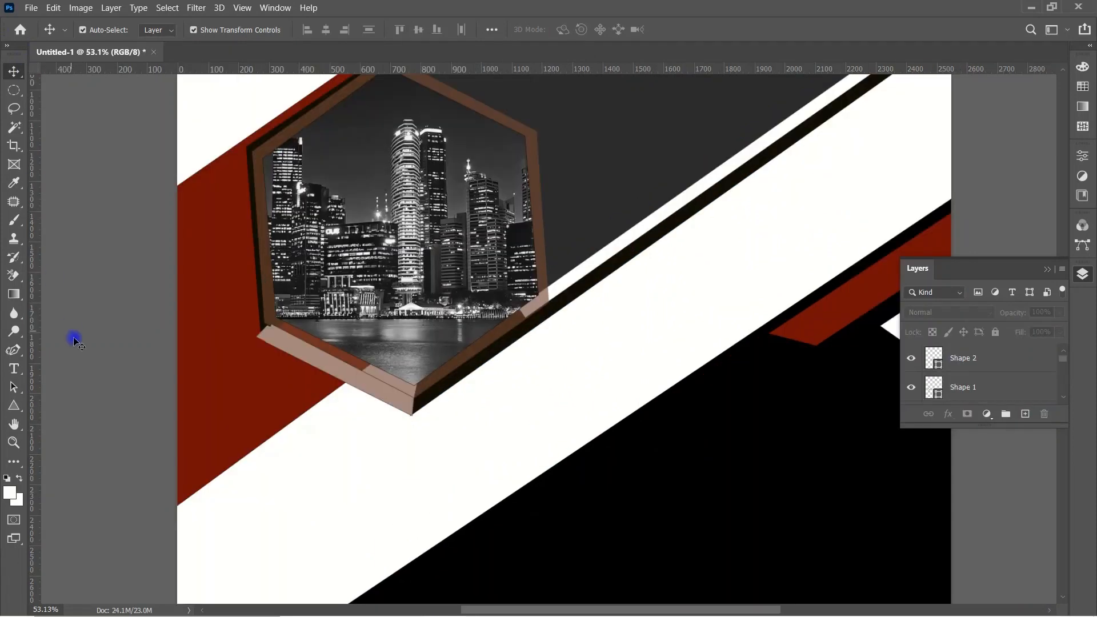
left_click_drag(441, 441, 417, 354)
key("v")
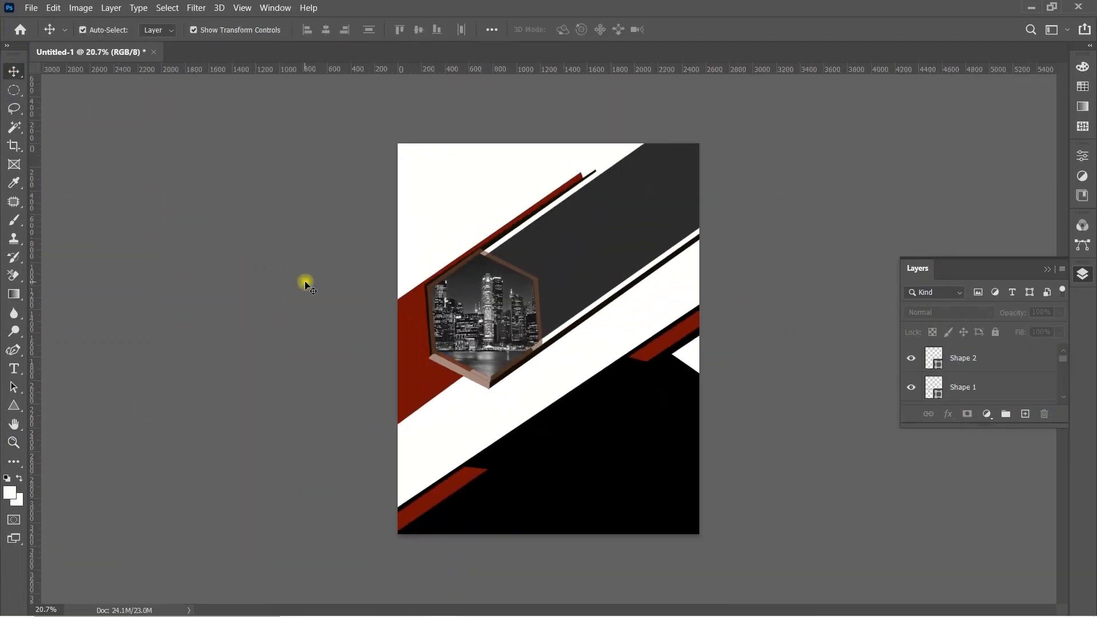
Enlarge the upper black diagonal shape so that it extends past the page's top edge.
left_click(486, 247)
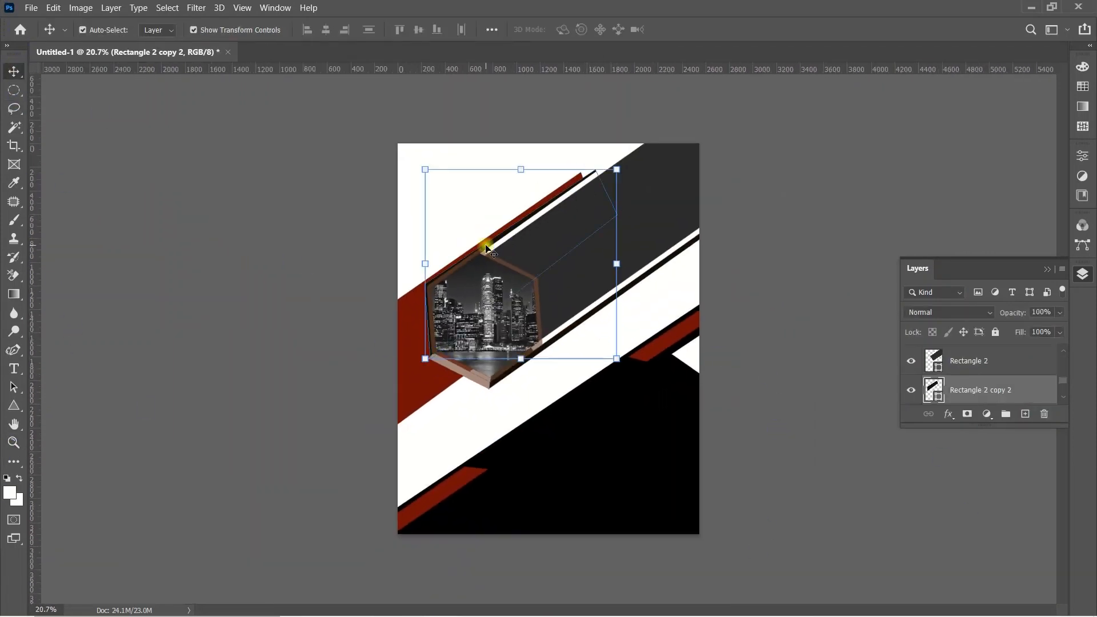
left_click_drag(622, 178, 670, 133)
key("Escape")
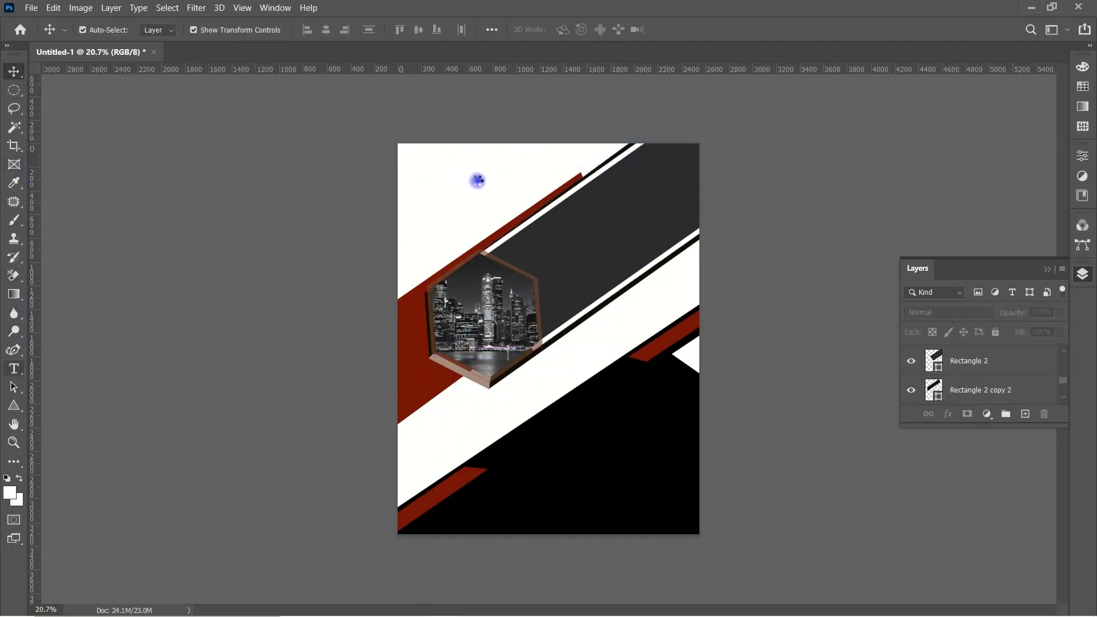
Add the horizontal text "BUSINESS" at 55.45 pt in the white area near the page's top.
key("t")
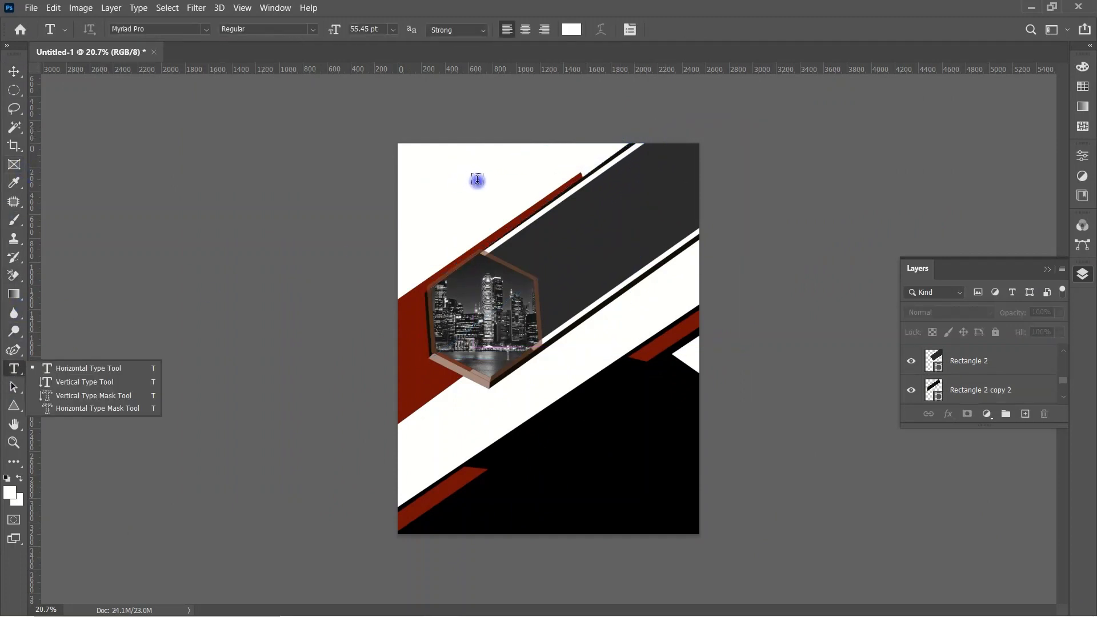
left_click(449, 193)
key("BackSpace")
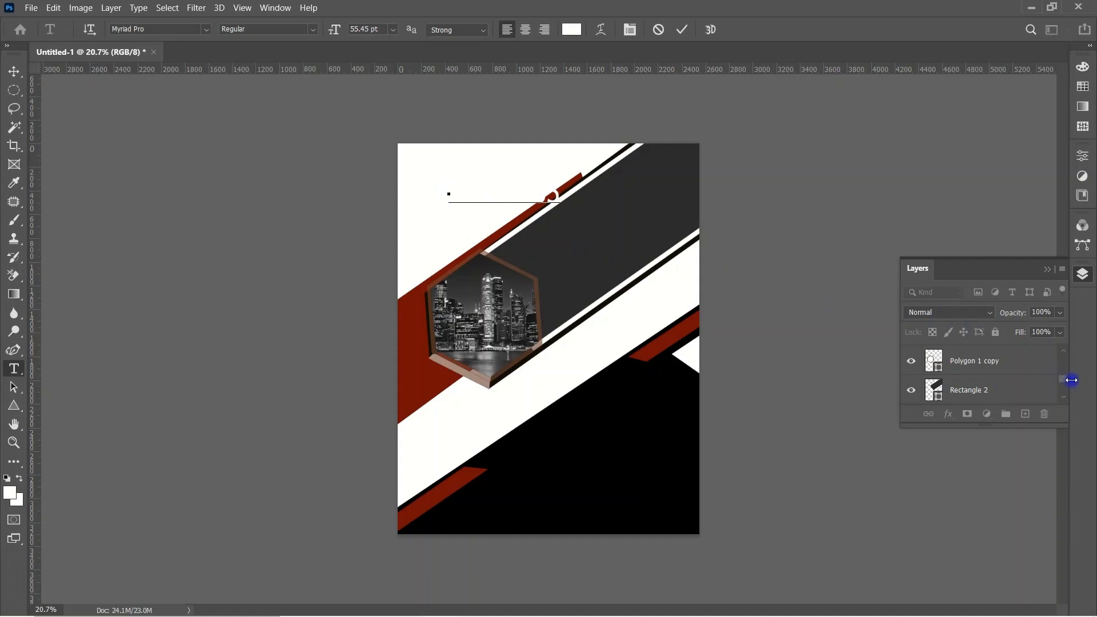
left_click_drag(1061, 379, 1057, 351)
Colour the BUSINESS text dark gray (2b2b2b), sampled from the gray band, and set its font to Microsoft Sans Serif.
left_click(572, 29)
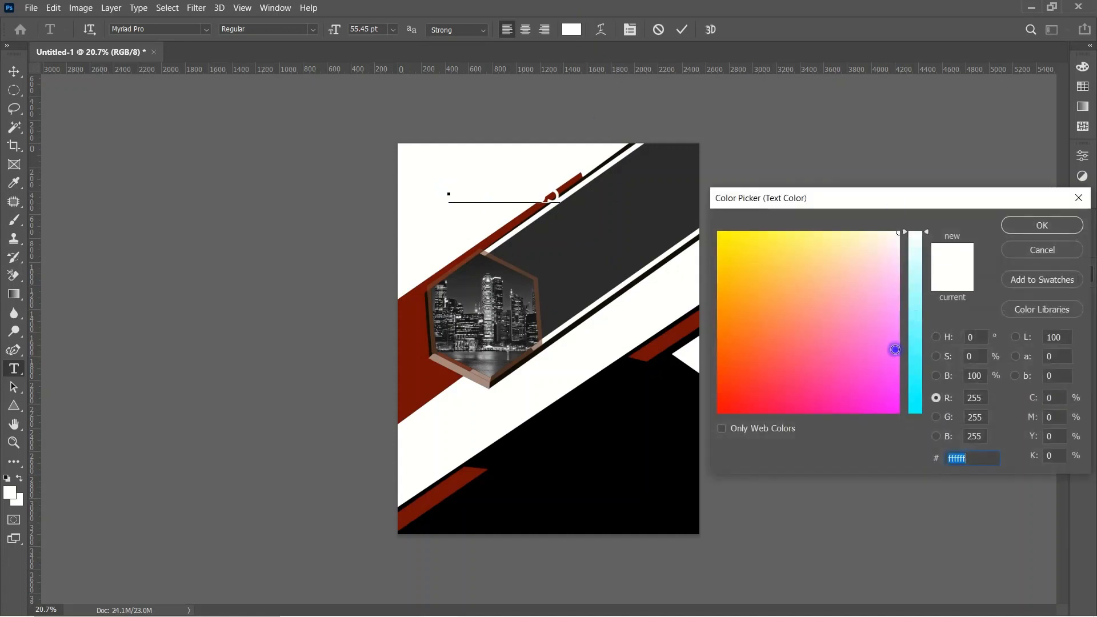
left_click(596, 247)
left_click(1042, 225)
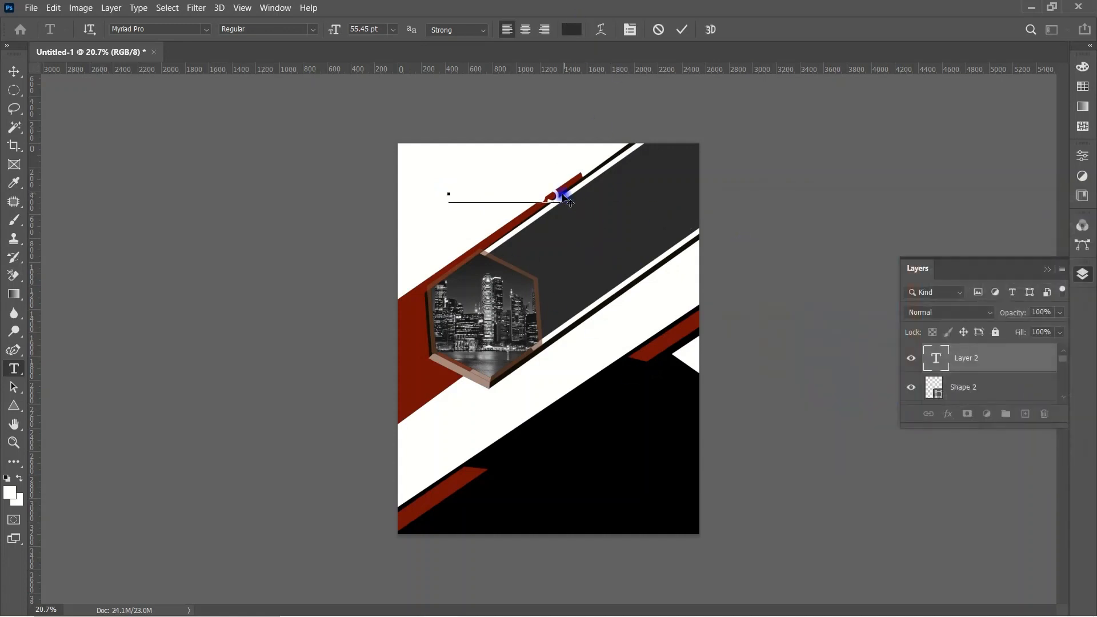
left_click(571, 29)
left_click(652, 211)
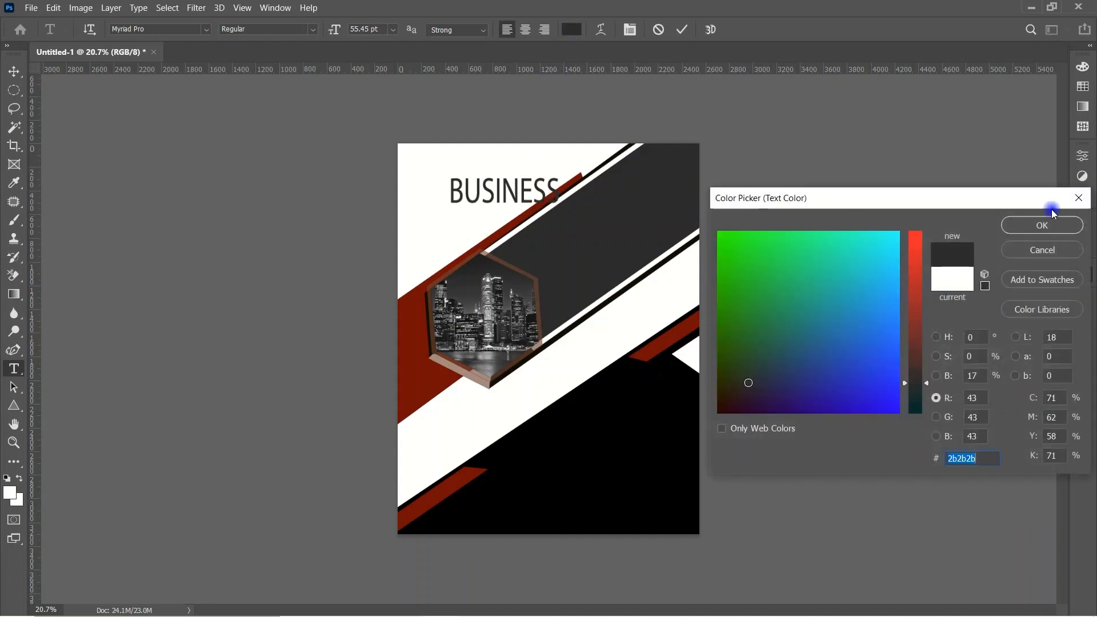
left_click(1041, 223)
left_click(850, 210)
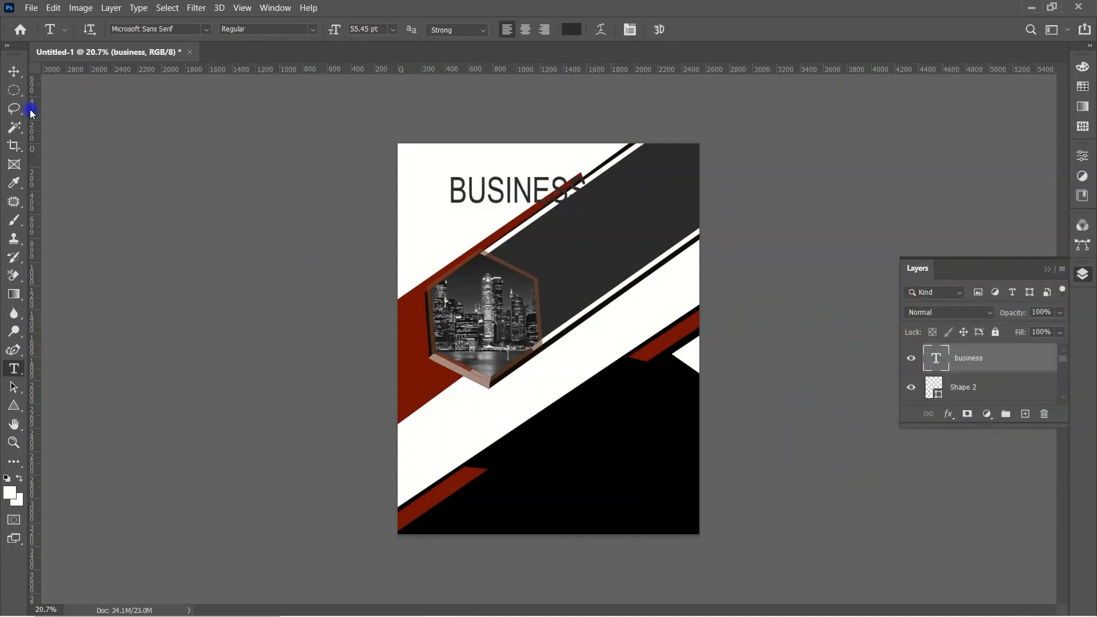
Move BUSINESS into the page's upper-left corner and scale it down to 44.1 pt.
left_click(18, 77)
left_click_drag(502, 184, 472, 163)
key("ctrl+t")
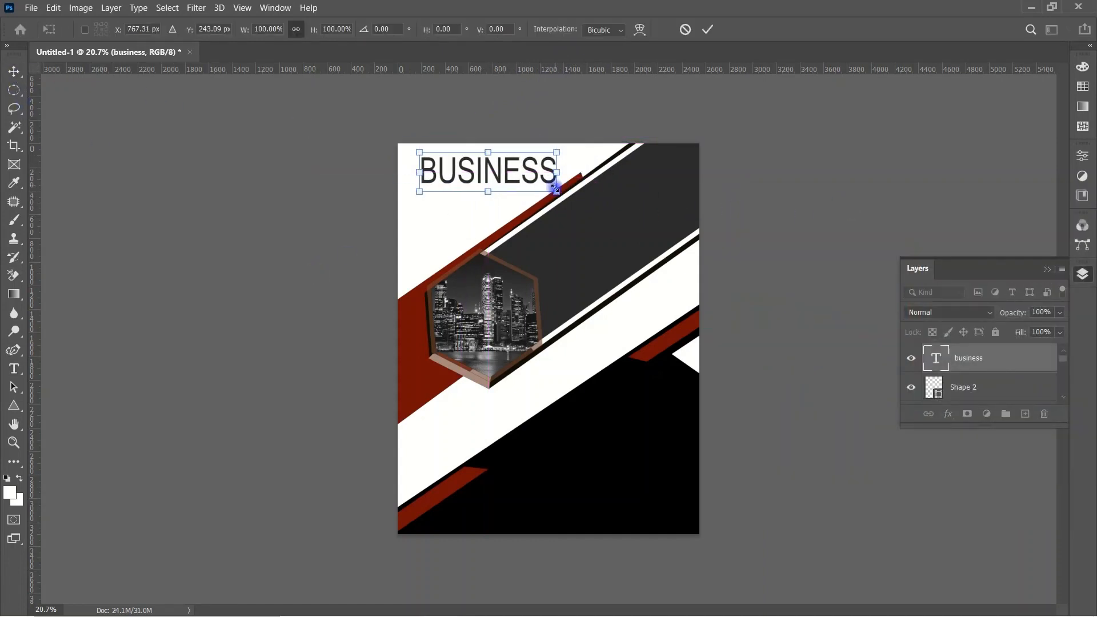
left_click_drag(555, 189, 480, 165)
key("Return")
Add a separate text line "HEADLINE" at 55.45 pt and place it directly below BUSINESS.
key("t")
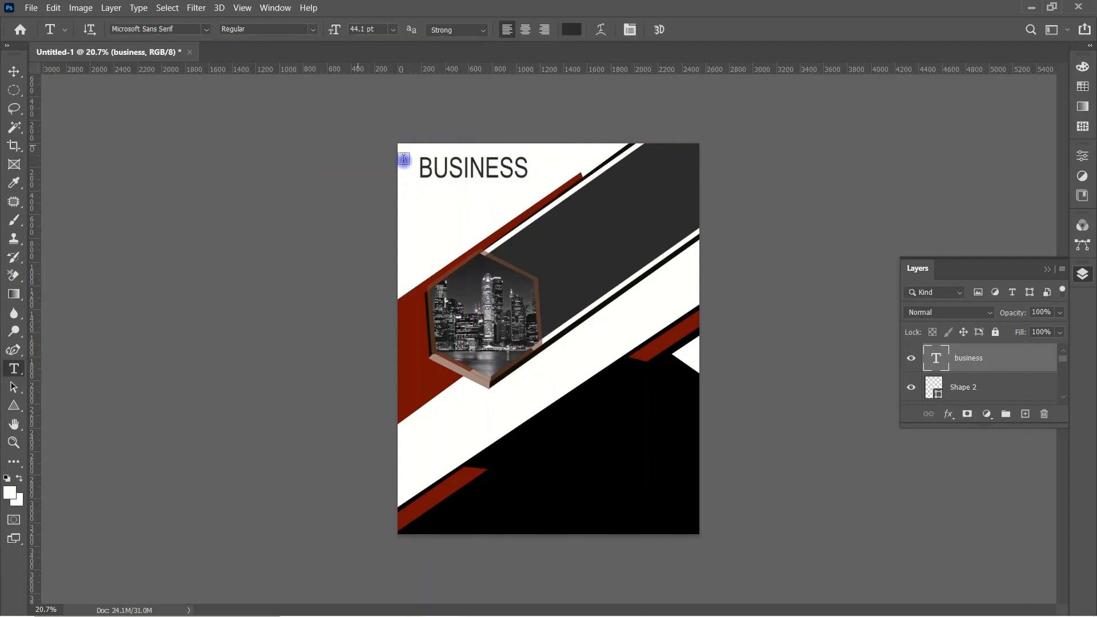
left_click(441, 224)
key("BackSpace")
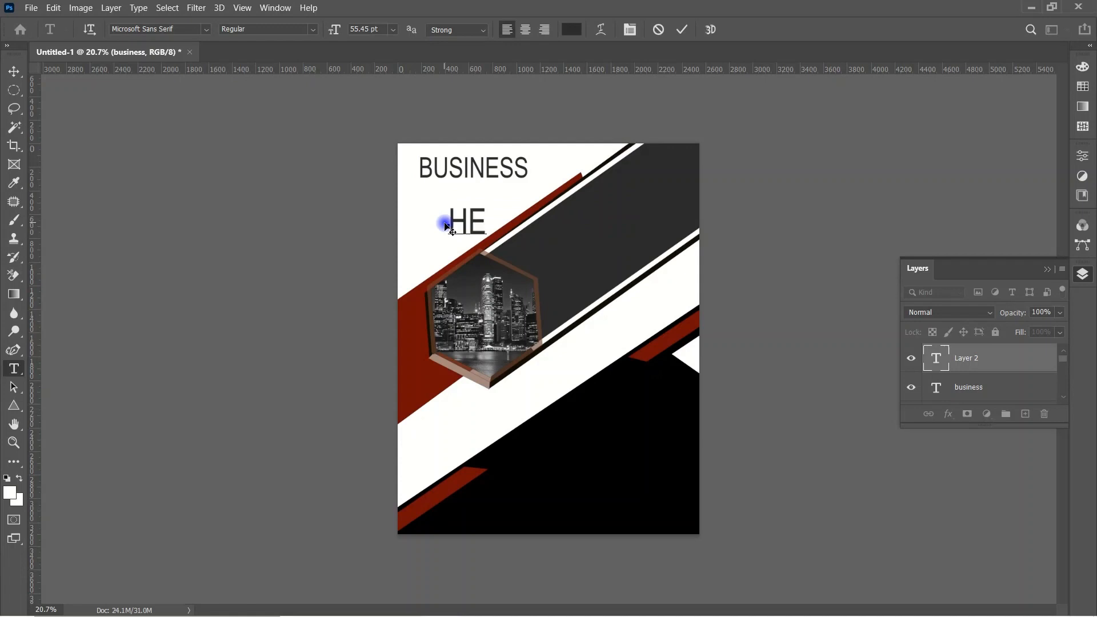
left_click(26, 69)
left_click_drag(503, 224, 457, 210)
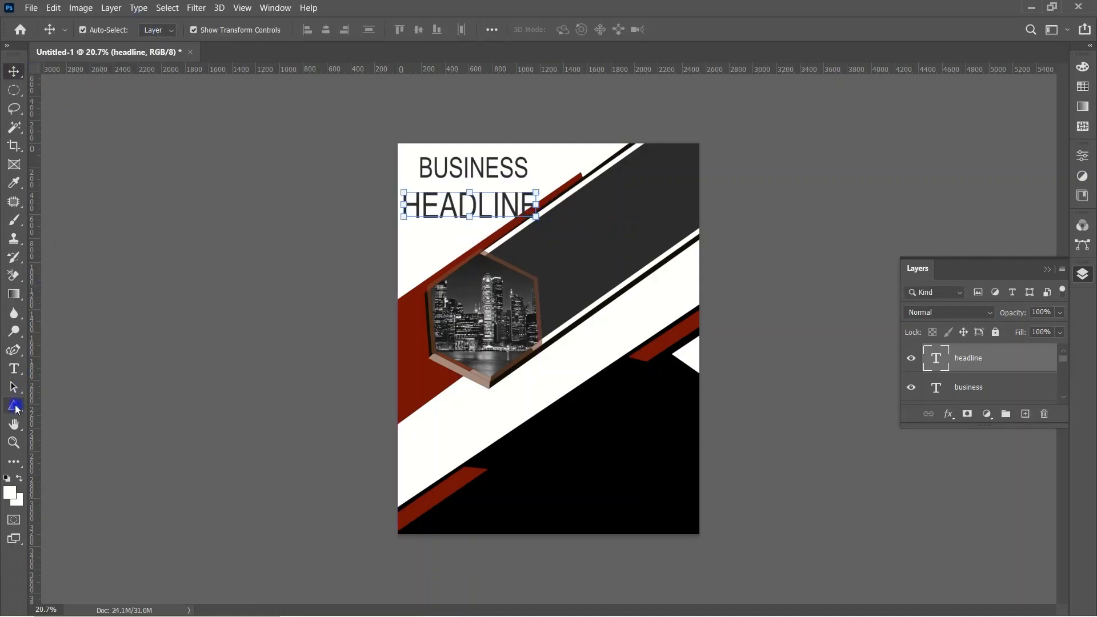
Set the font of the HEADLINE text to Impact.
left_click(13, 369)
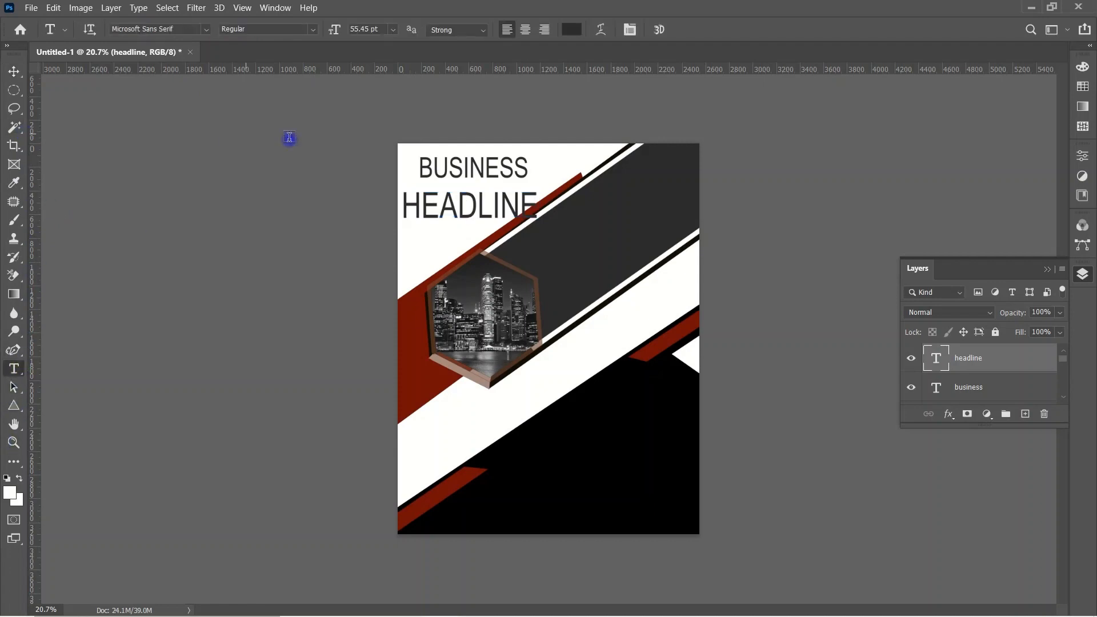
left_click_drag(540, 209, 401, 210)
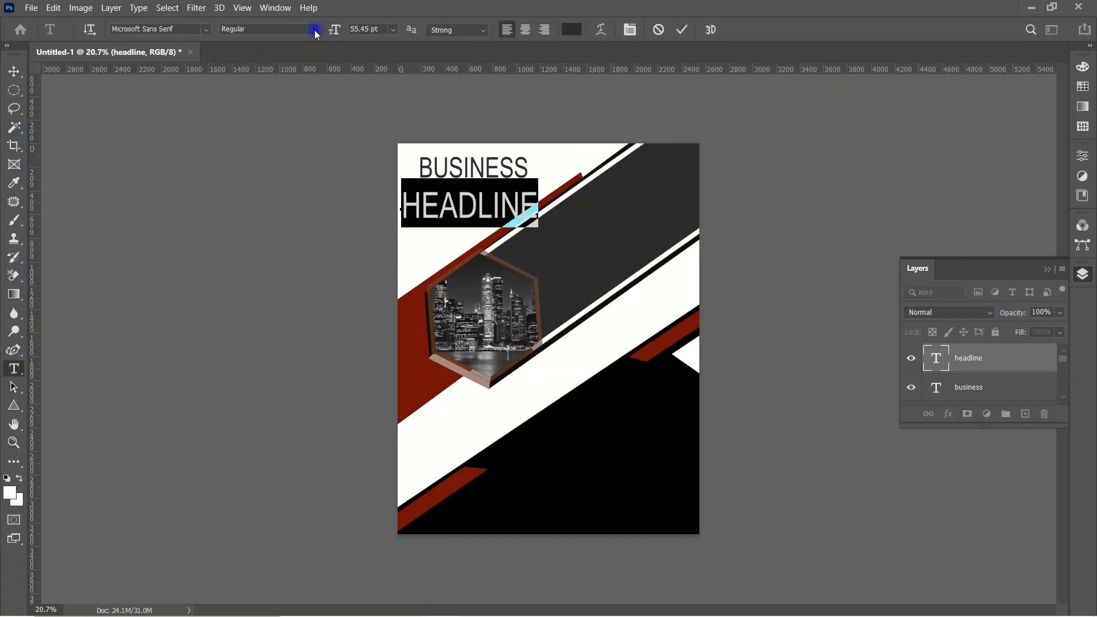
left_click(207, 29)
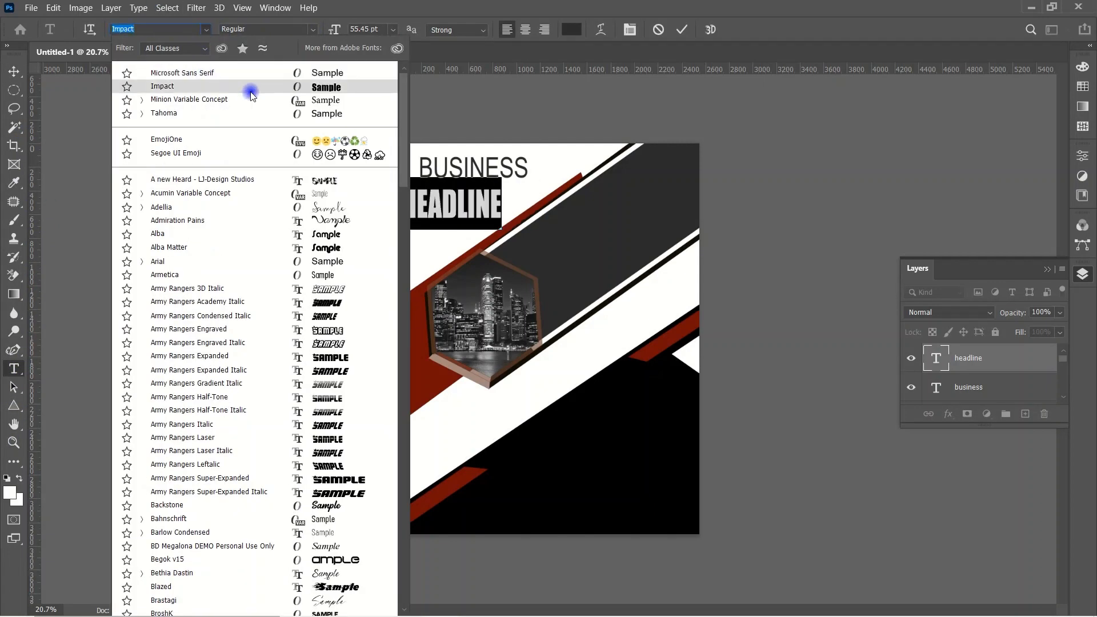
left_click(251, 89)
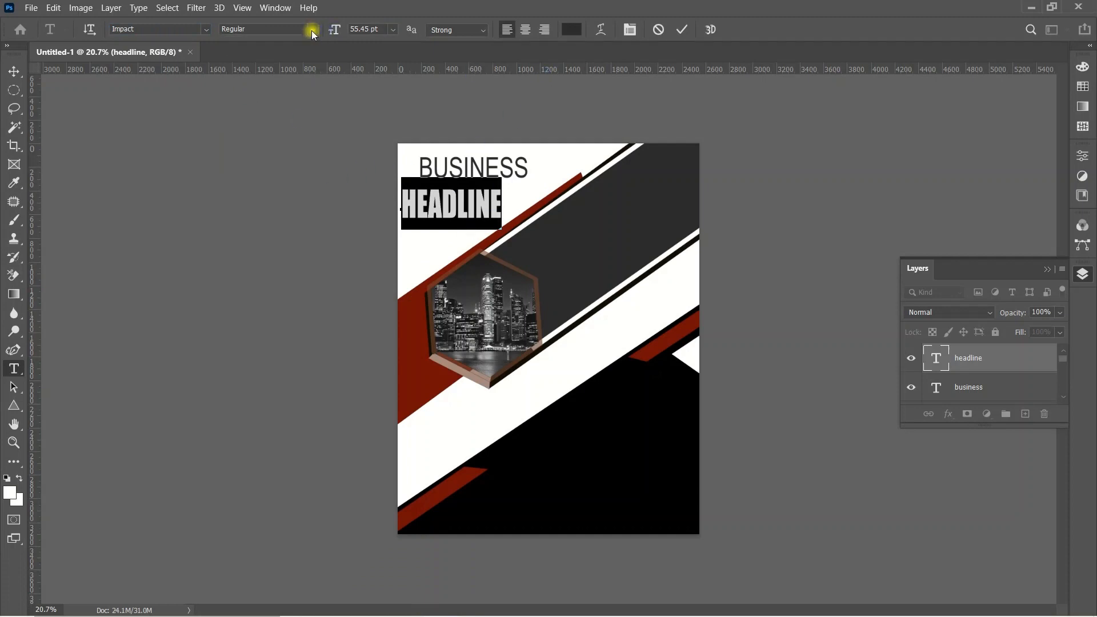
Recolour the HEADLINE text bright orange-red.
left_click(582, 31)
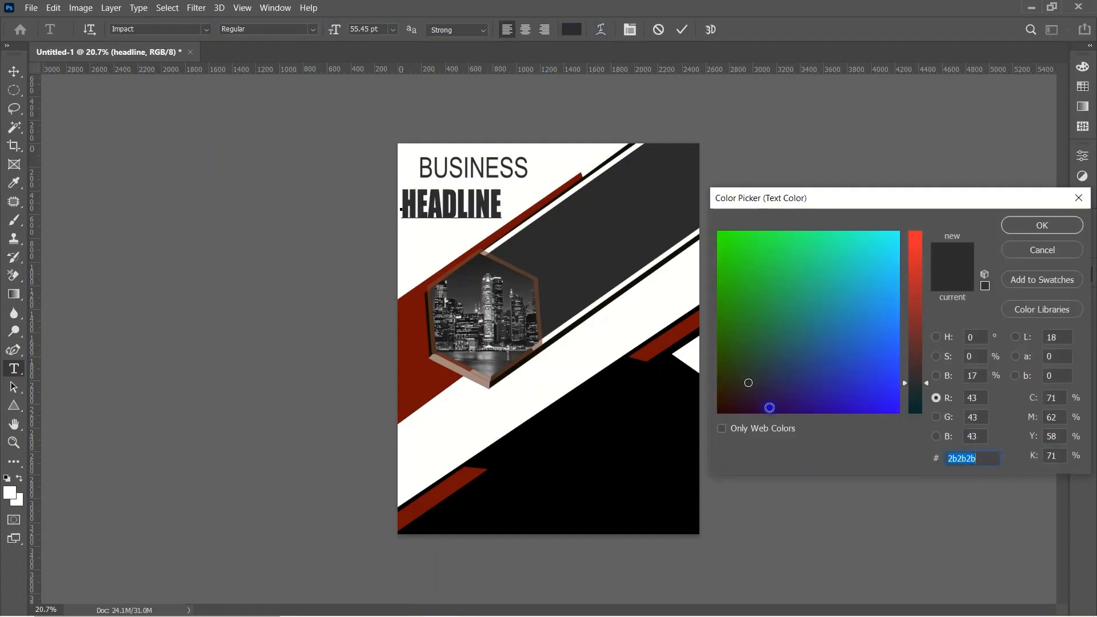
left_click(423, 340)
left_click(727, 377)
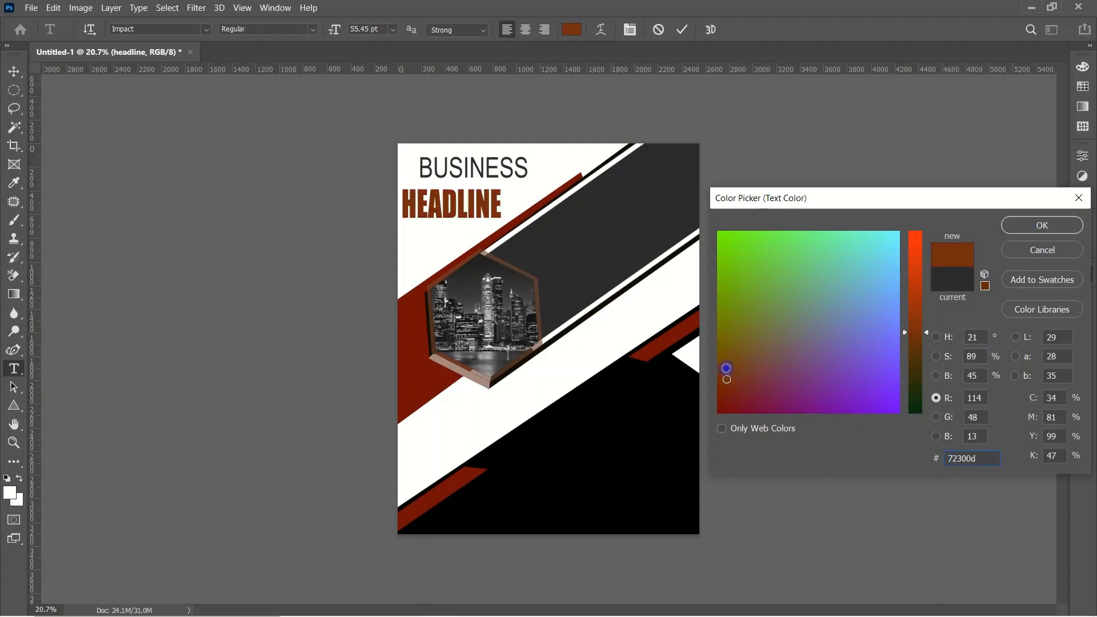
left_click(915, 254)
left_click(1042, 225)
left_click(661, 216)
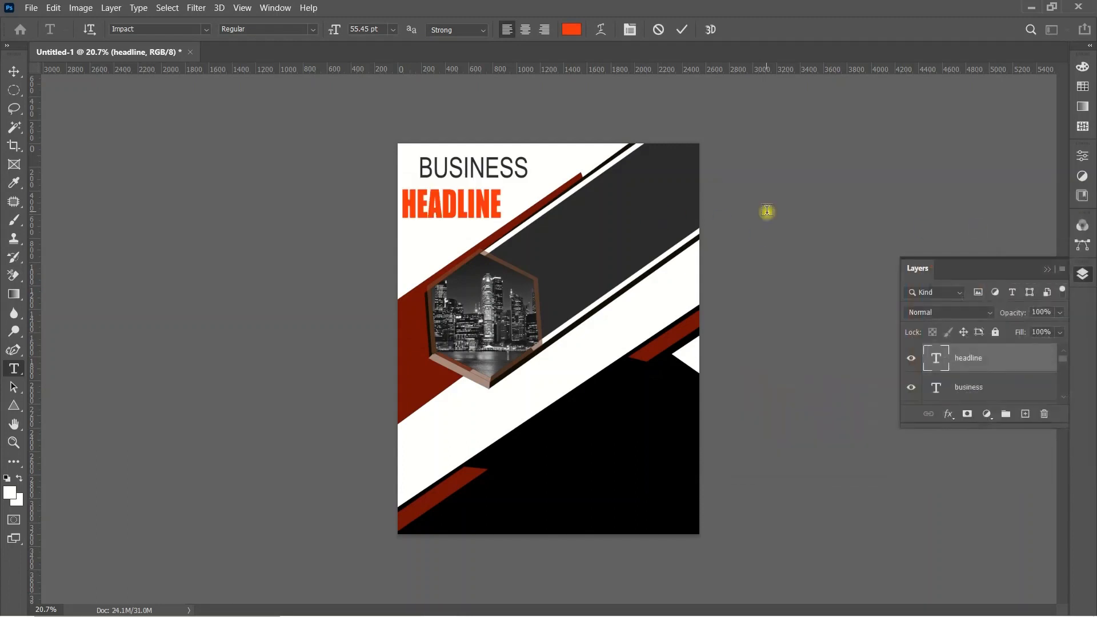
Scale BUSINESS to 36.42 pt and HEADLINE to 49.22 pt, stacking them closely with matching widths in the page's upper-left corner.
key("v")
left_click_drag(503, 216, 473, 162)
left_click_drag(576, 231, 460, 197)
key("Return")
left_click(518, 170)
left_click(782, 219)
left_click(817, 225)
left_click(832, 180)
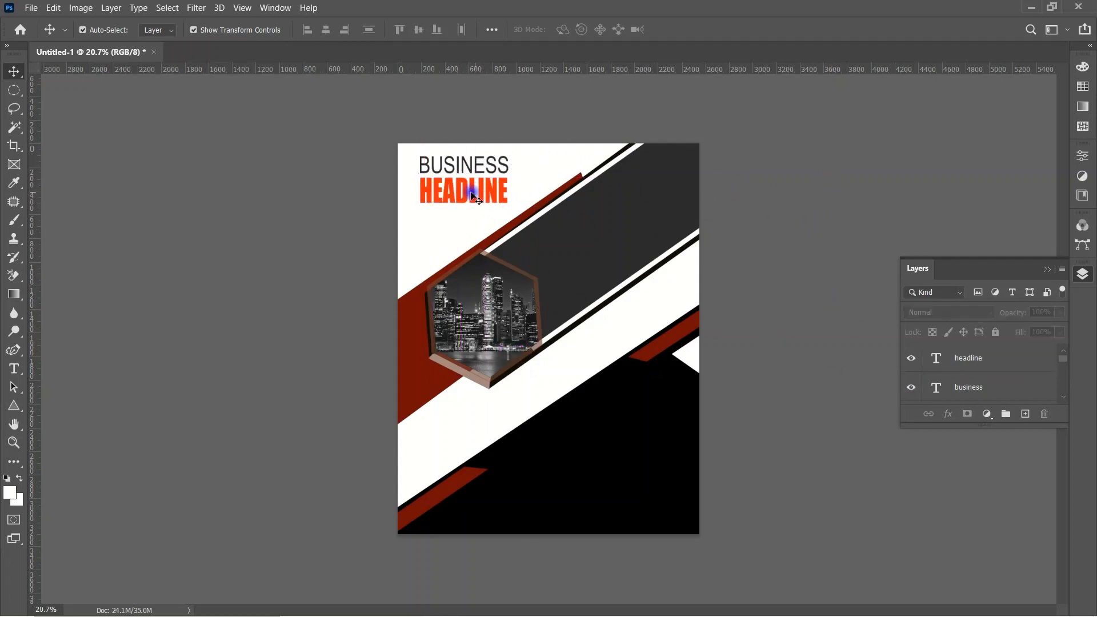
Widen HEADLINE to 148% horizontal scale and align its left edge with BUSINESS.
left_click(475, 194)
left_click(1080, 159)
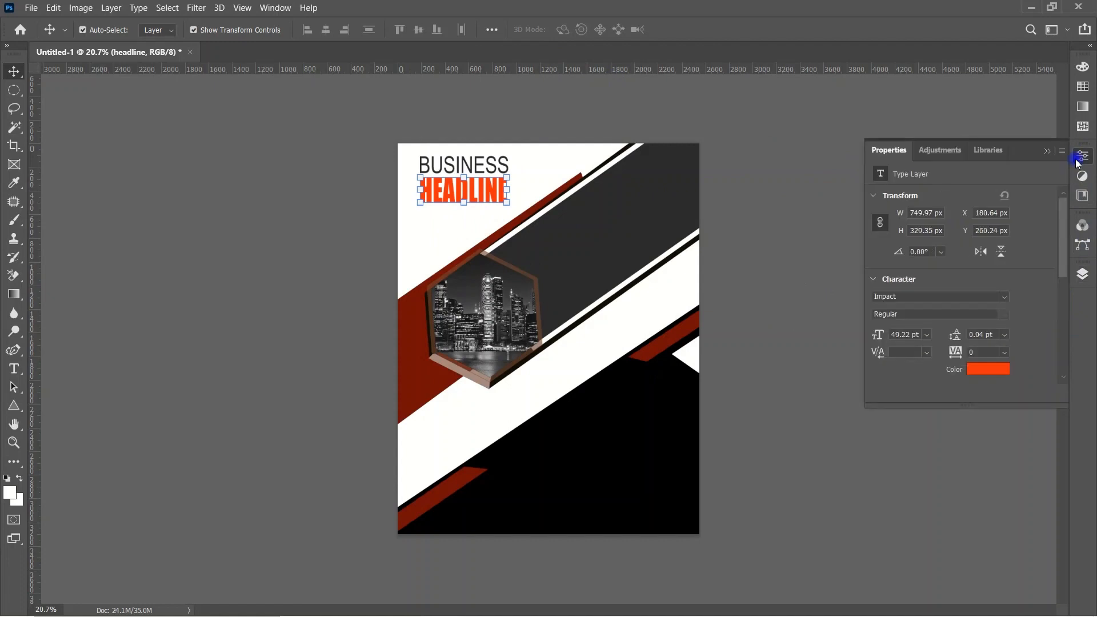
left_click(1081, 155)
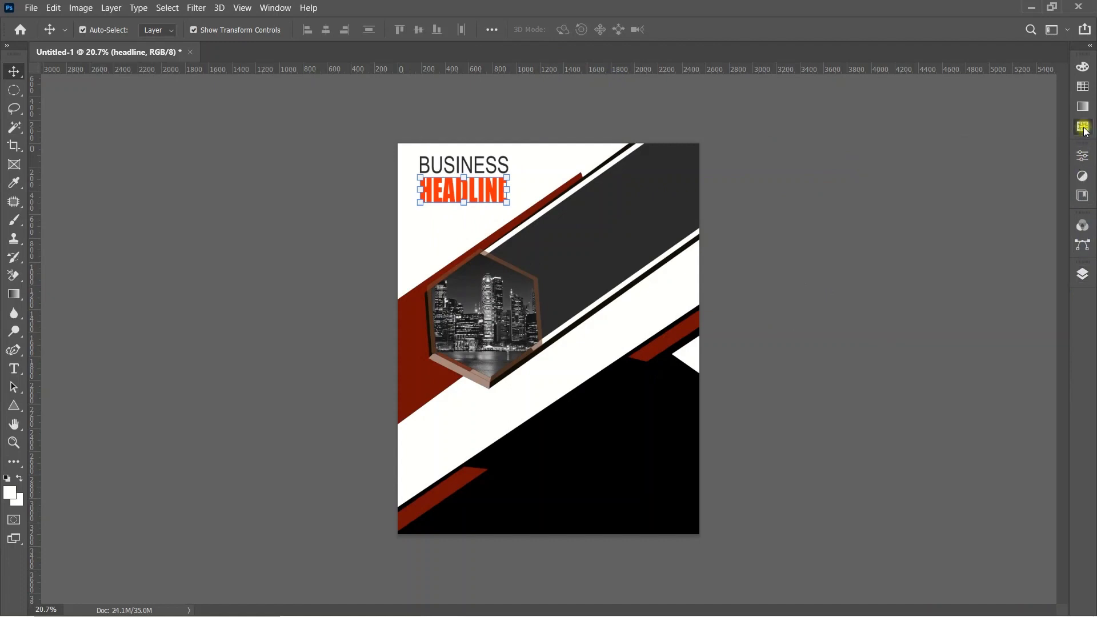
left_click(273, 8)
left_click(311, 167)
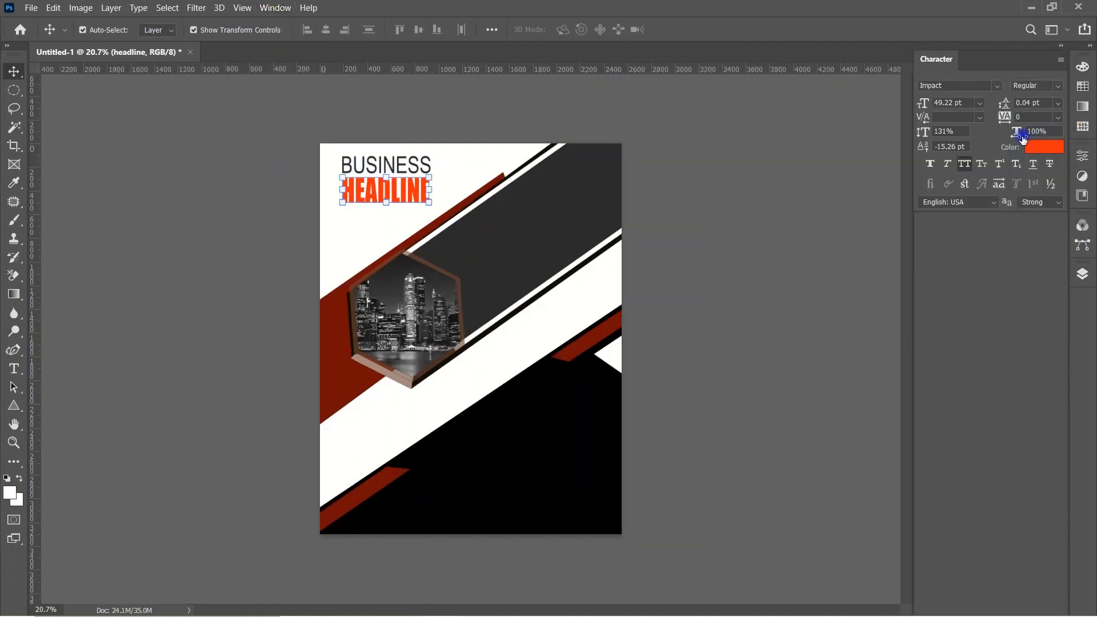
left_click_drag(1022, 138, 1034, 136)
left_click(268, 194)
left_click_drag(404, 195, 403, 193)
left_click(310, 146)
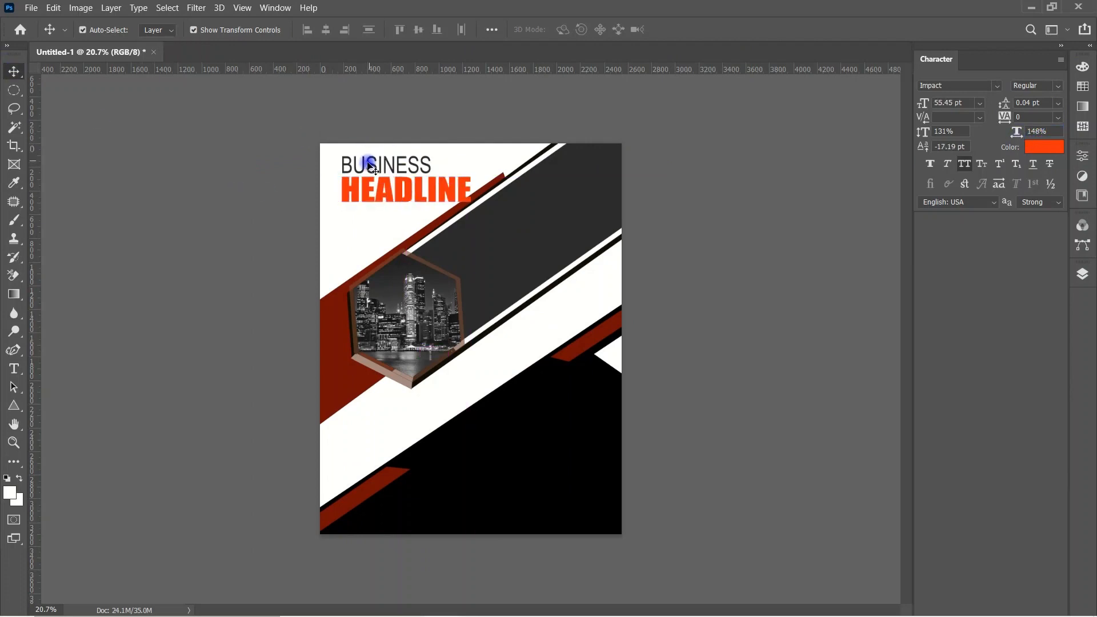
Move BUSINESS and HEADLINE together slightly closer to the page's left edge.
left_click(370, 167)
left_click(408, 191, "shift")
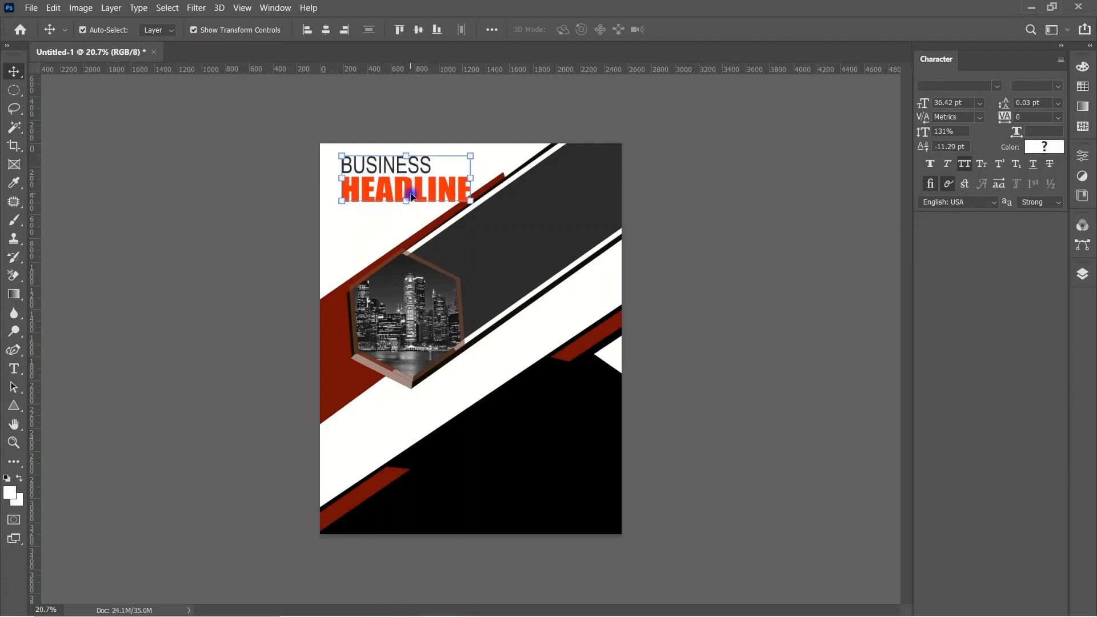
left_click_drag(407, 191, 397, 190)
left_click(761, 212)
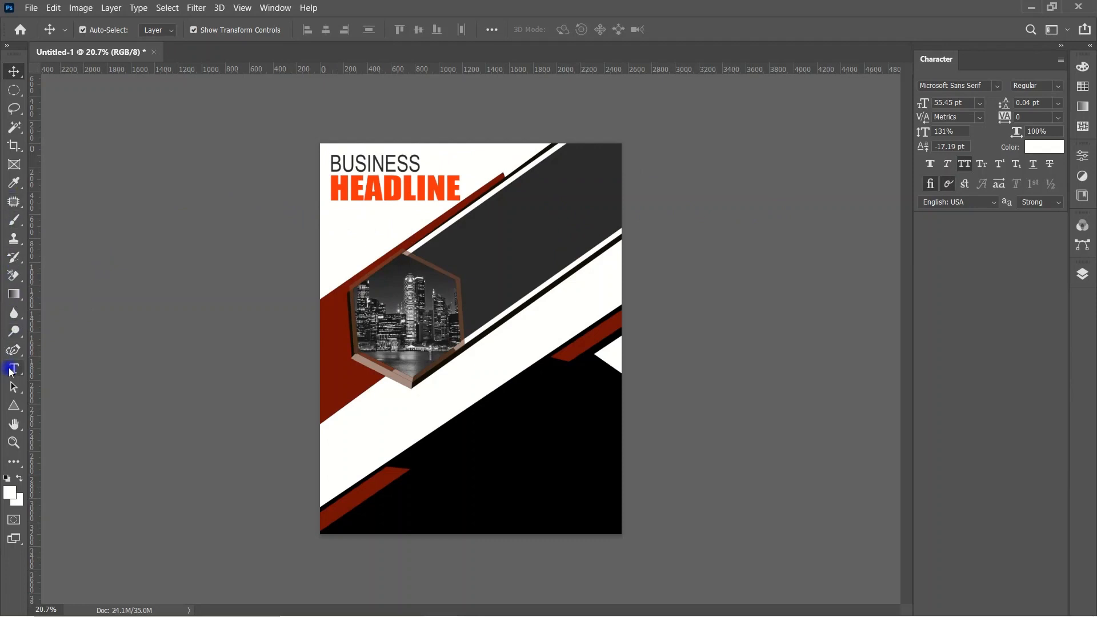
left_click(10, 370)
left_click(334, 227)
key("BackSpace")
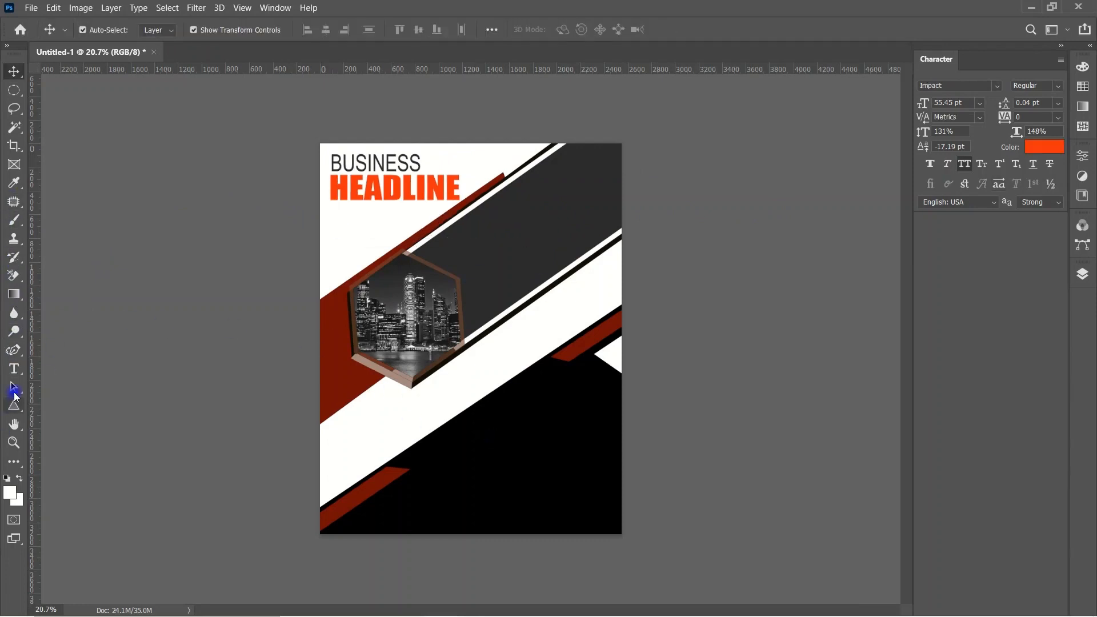
Add the text line "euismod bibendum praesent venenatis suscipit" across the middle of the page and set its size to 9 pt.
key("t")
left_click(474, 265)
key("BackSpace")
right_click(474, 258)
left_click(503, 310)
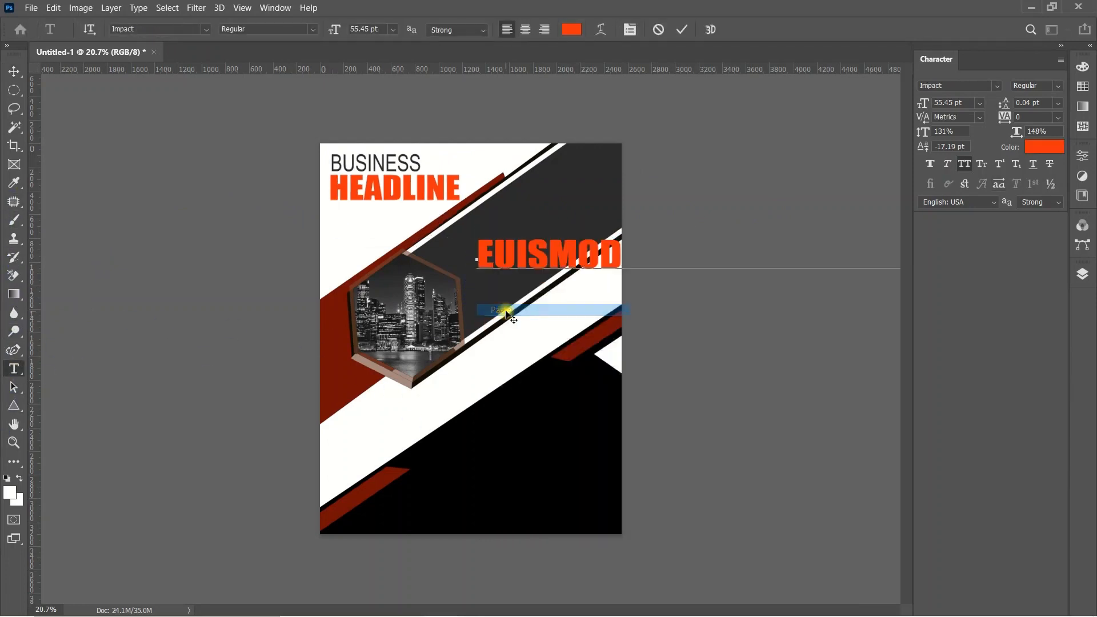
key("ctrl+a")
left_click(979, 102)
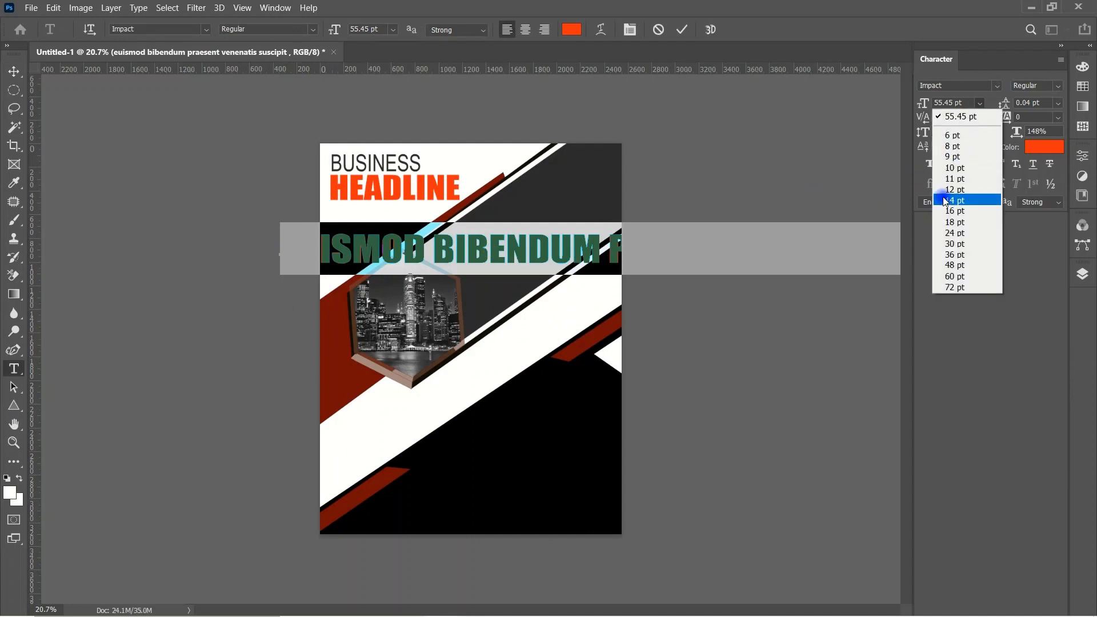
left_click(948, 199)
left_click(9, 70)
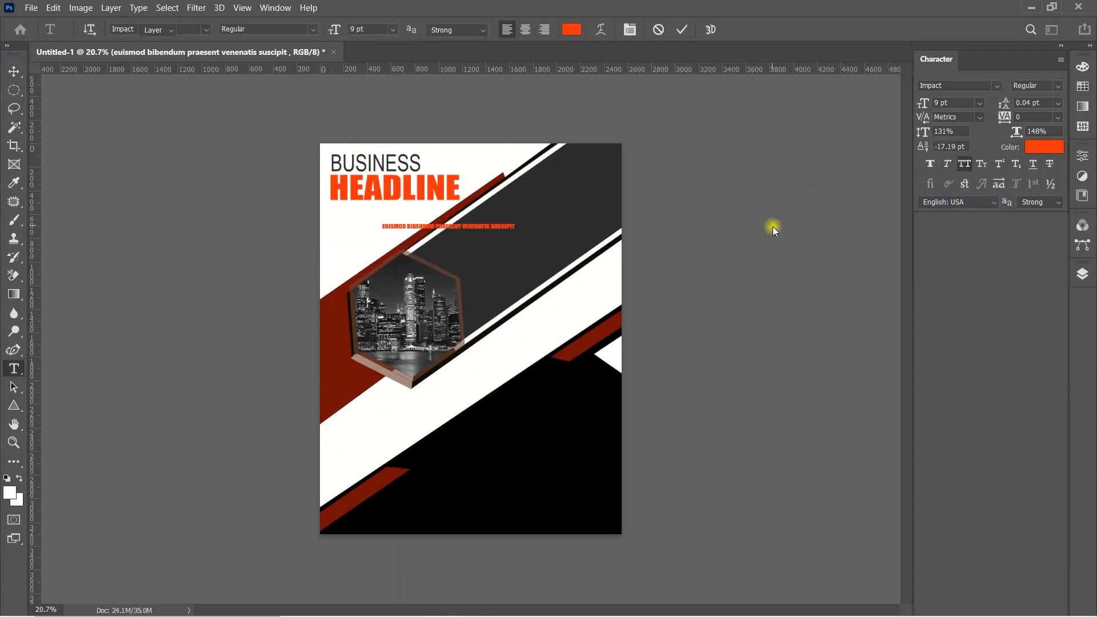
Recolour the euismod tagline black (000000).
key("v")
left_click(1044, 146)
left_click(568, 223)
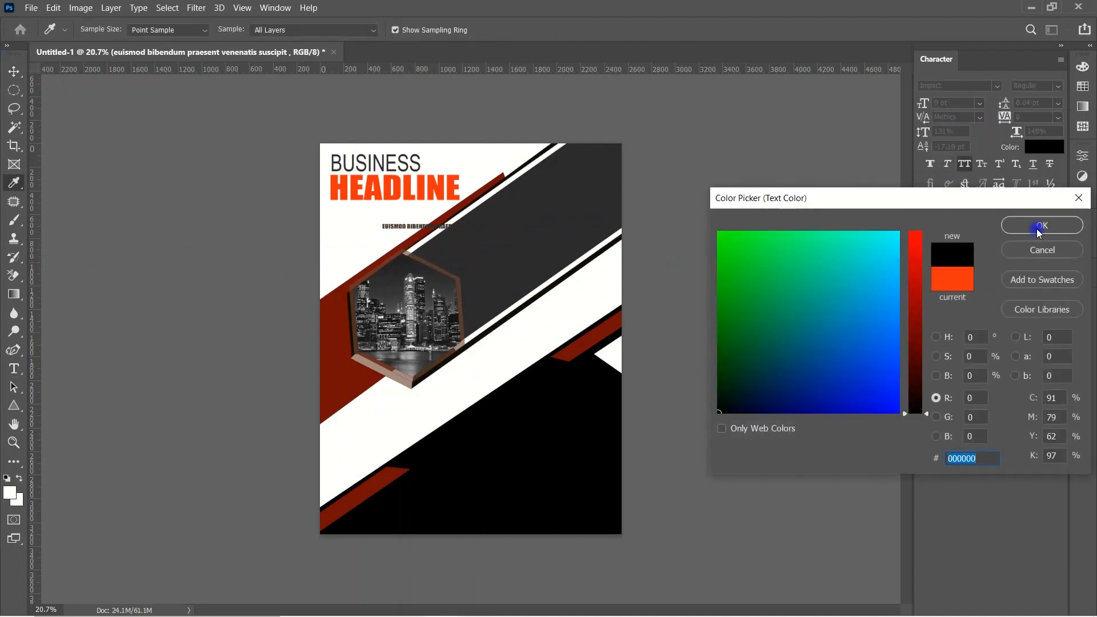
left_click(991, 226)
Scale the tagline down to 7.65 pt and place it directly beneath HEADLINE.
left_click_drag(486, 231, 444, 210)
left_click_drag(405, 208, 408, 212)
left_click(744, 259)
Change the tagline's font to Microsoft Sans Serif and shrink it to fit within HEADLINE's width.
left_click(421, 211)
left_click(13, 369)
left_click(206, 29)
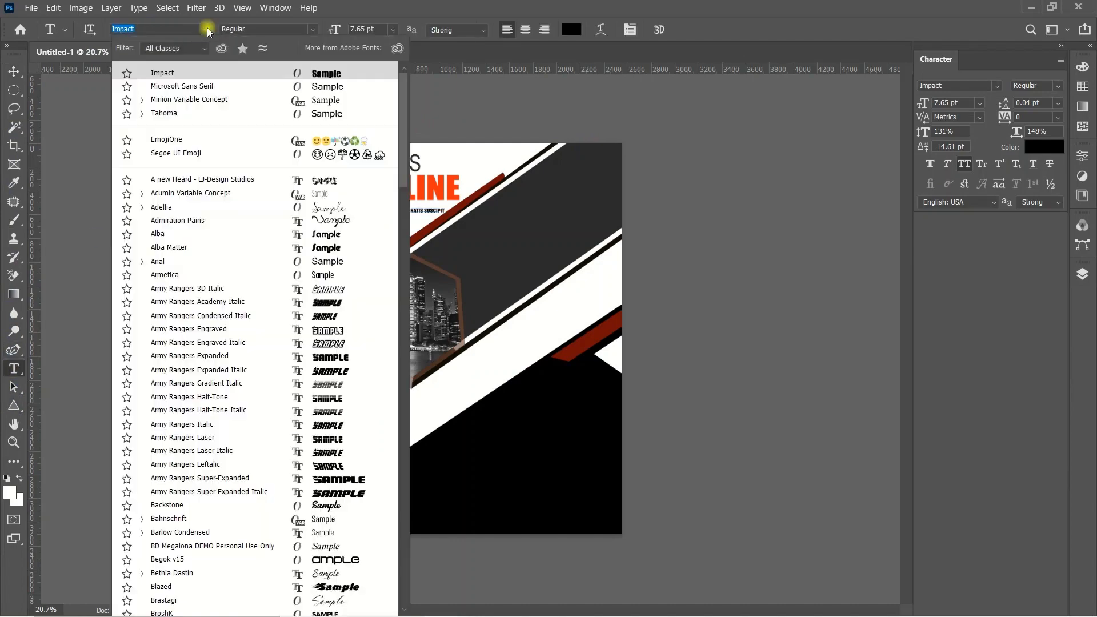
left_click(225, 87)
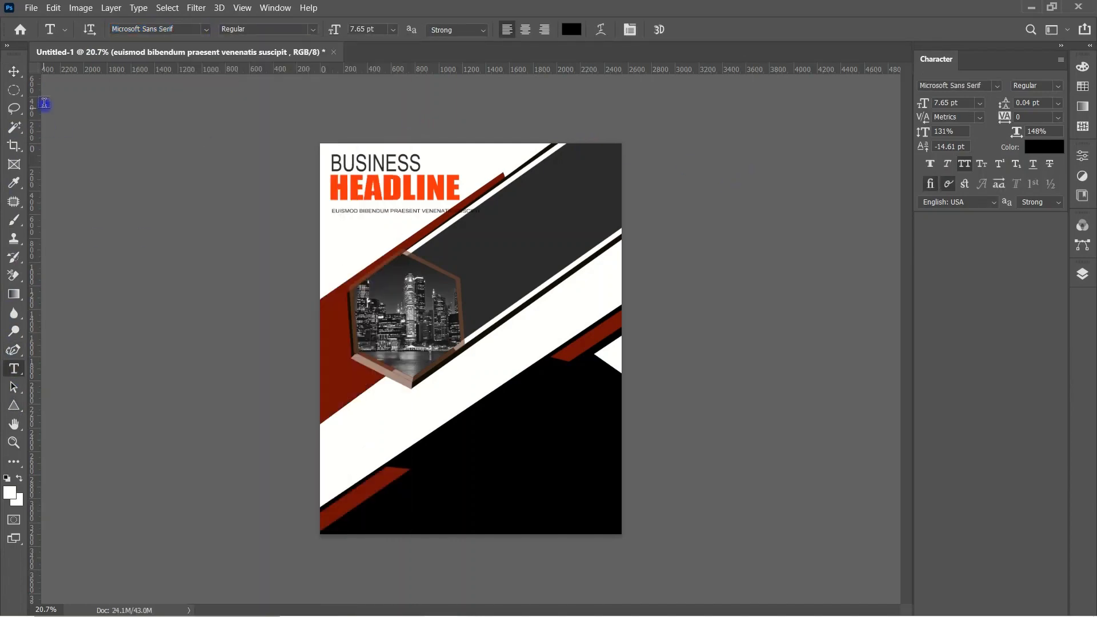
key("ctrl+t")
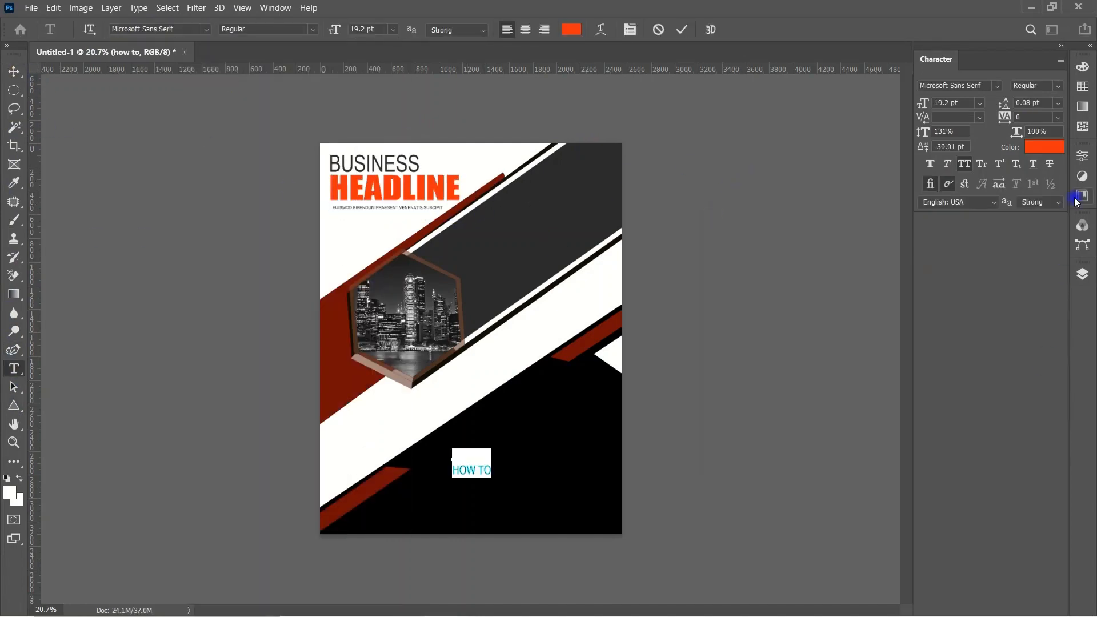
Add the texts HOW TO and WORKS, stacked in the black area's lower-left corner, with WORKS scaled to 22.04 pt.
left_click(1083, 274)
key("v")
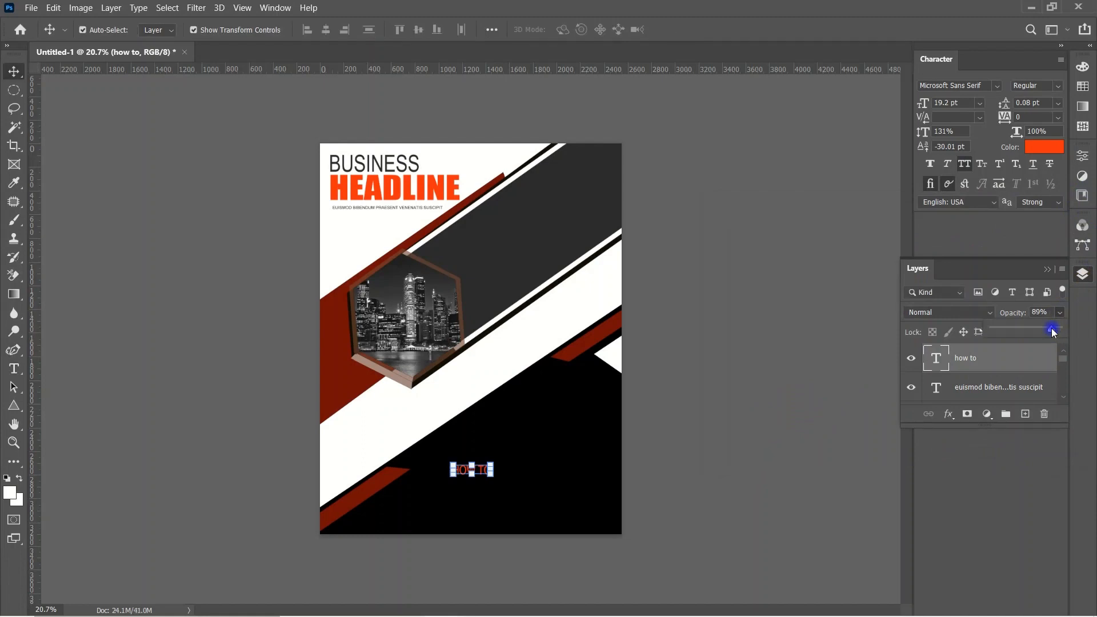
left_click(505, 465)
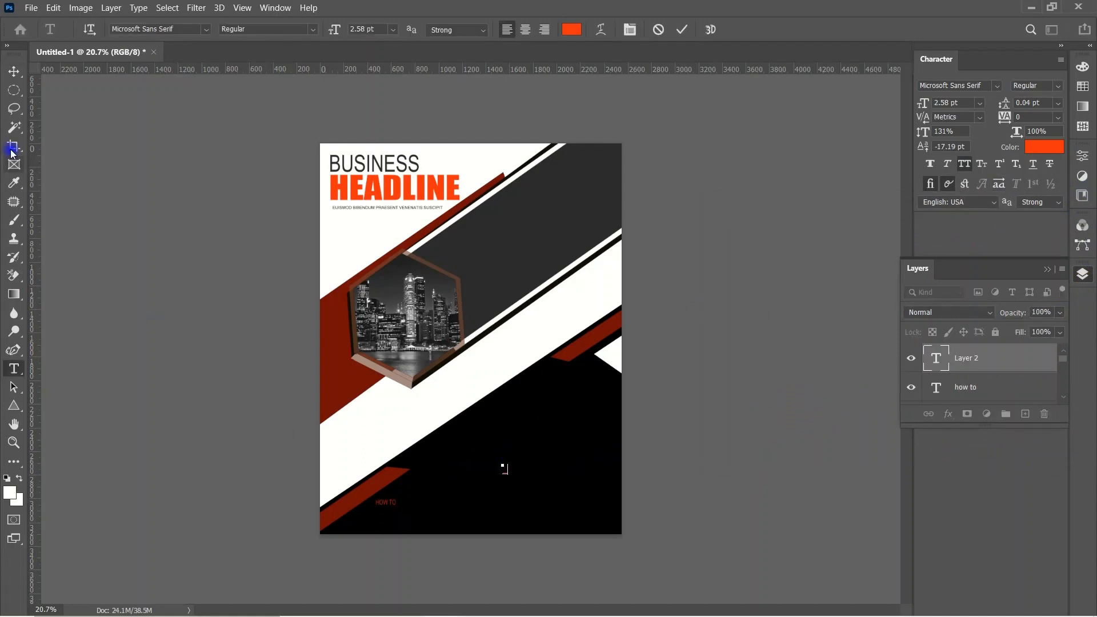
left_click(14, 71)
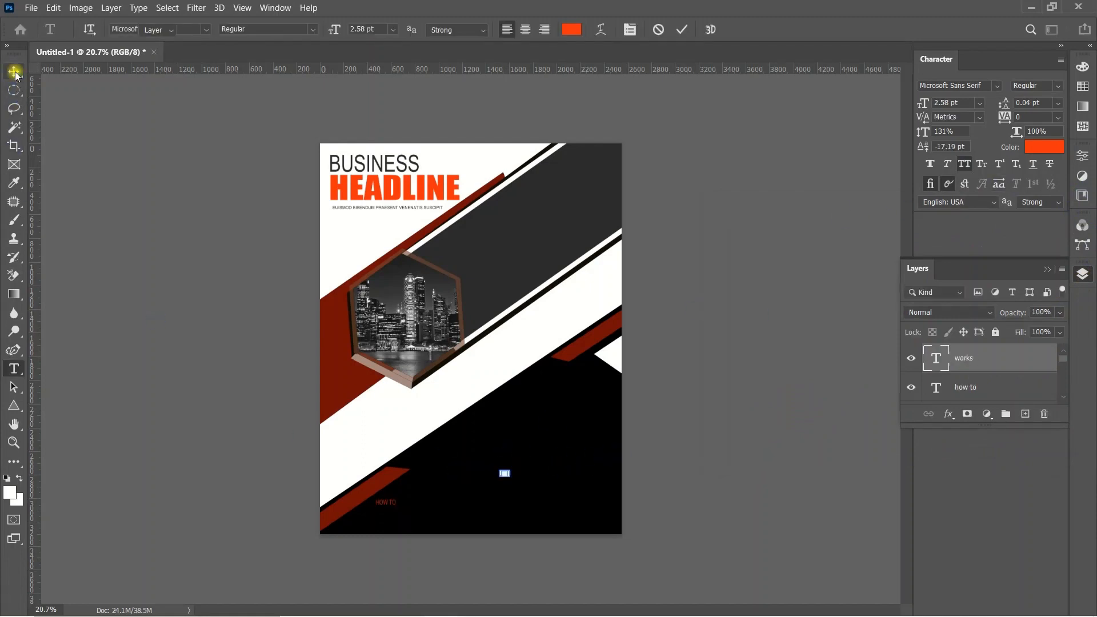
key("ctrl+t")
left_click_drag(507, 466, 405, 516)
left_click(769, 492)
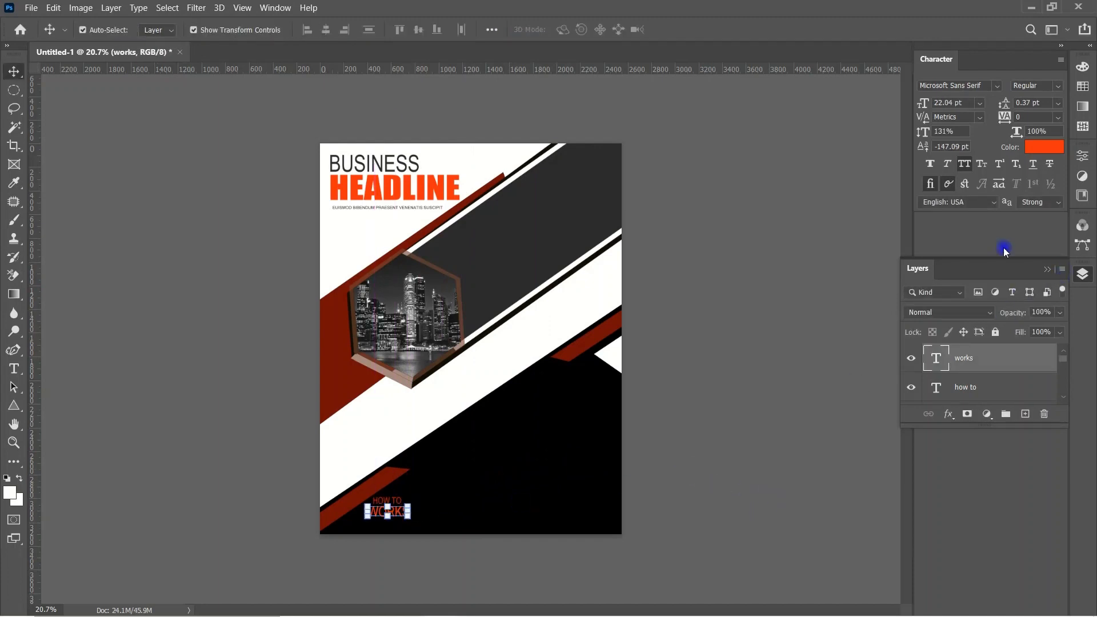
Recolour the WORKS text white.
left_click(1043, 148)
left_click(513, 164)
left_click(1040, 224)
left_click(769, 434)
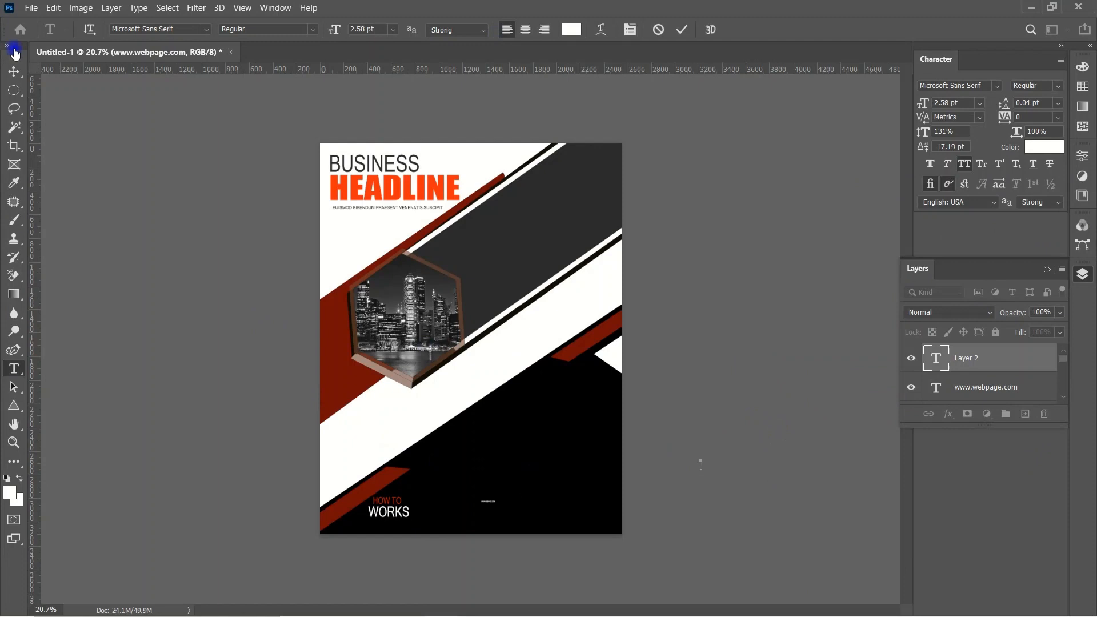
left_click(14, 71)
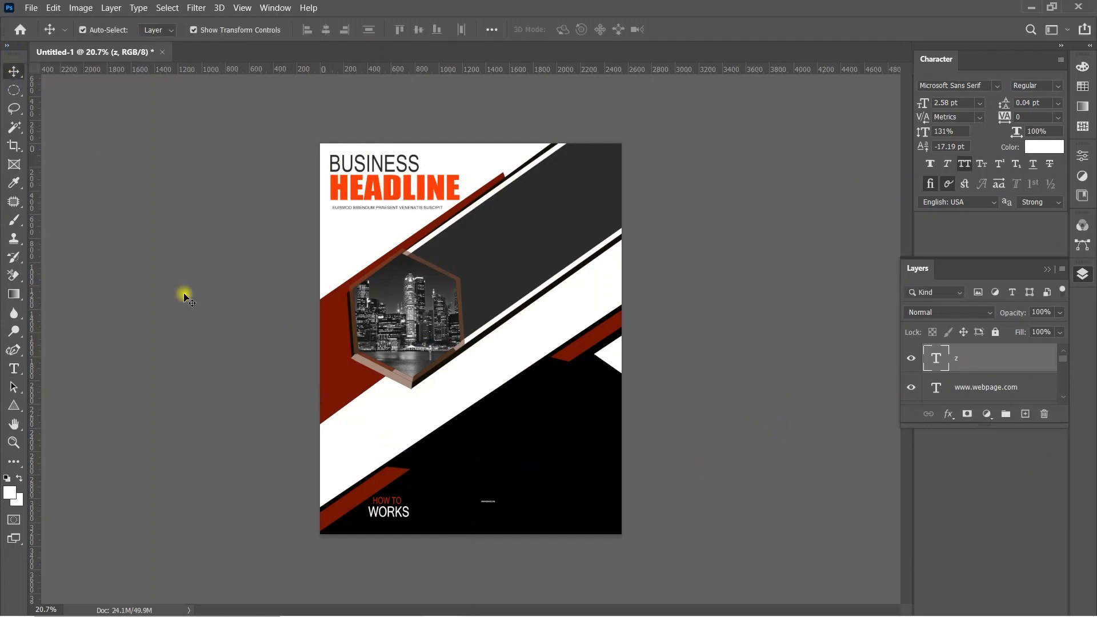
left_click(184, 296)
left_click(489, 502)
left_click_drag(496, 503, 402, 518)
key("Return")
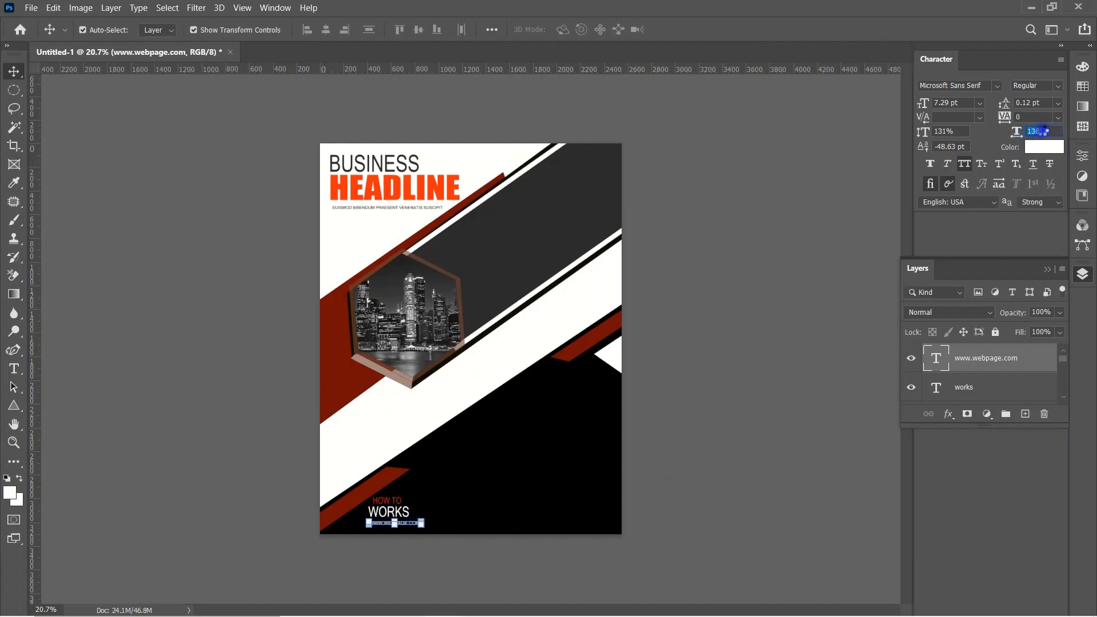
left_click(747, 419)
left_click_drag(411, 519, 403, 518)
left_click(741, 457)
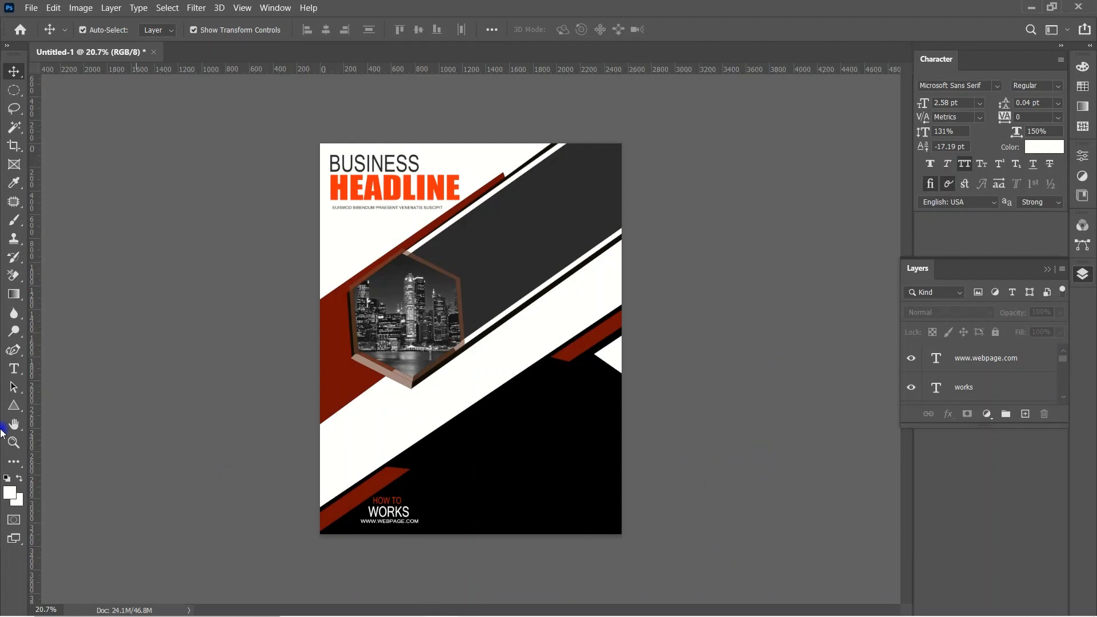
Draw a thin white vertical rectangle as a divider line in the middle of the lower black area.
right_click(13, 406)
left_click(57, 406)
left_click_drag(494, 430, 496, 523)
key("v")
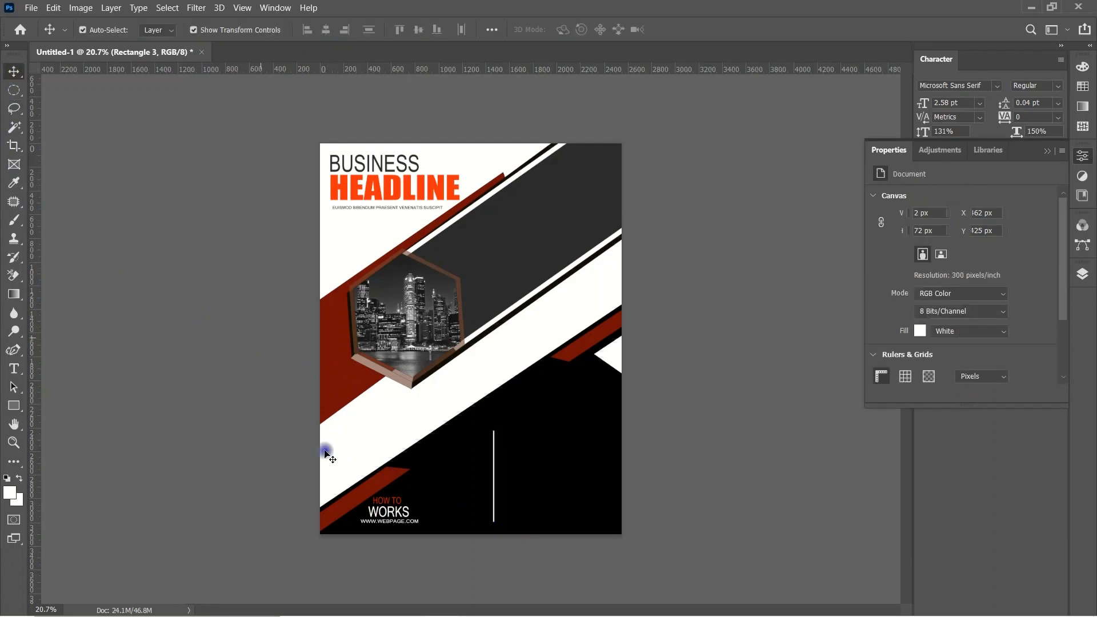
Add the white text SERVICE, enlarge it as a heading and place it to the upper right of the divider line.
key("t")
left_click(516, 451)
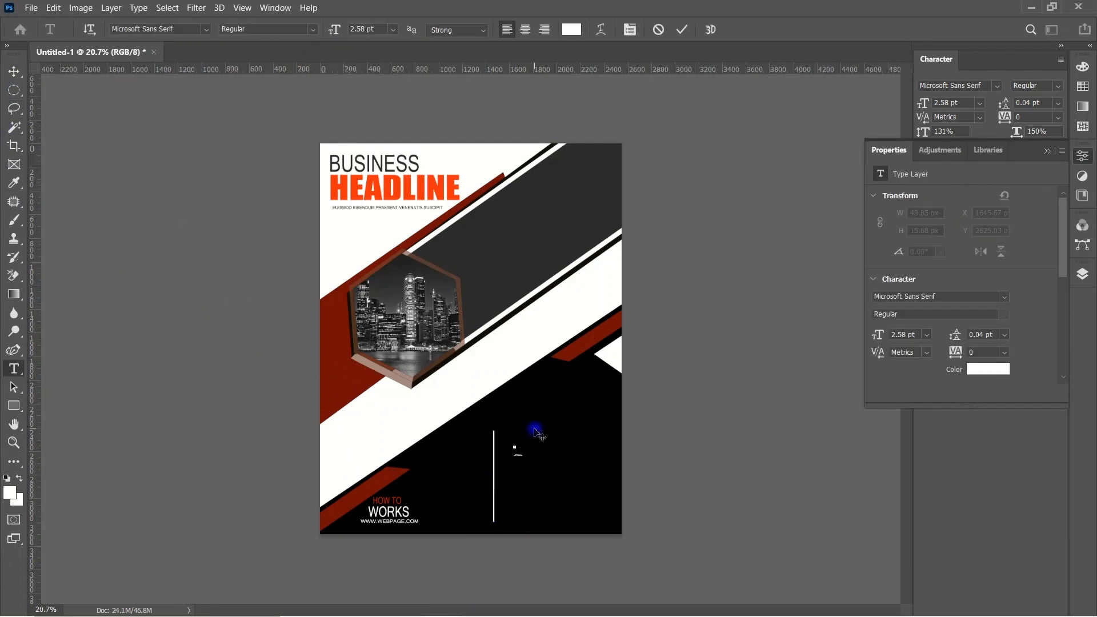
left_click(657, 407)
left_click(13, 69)
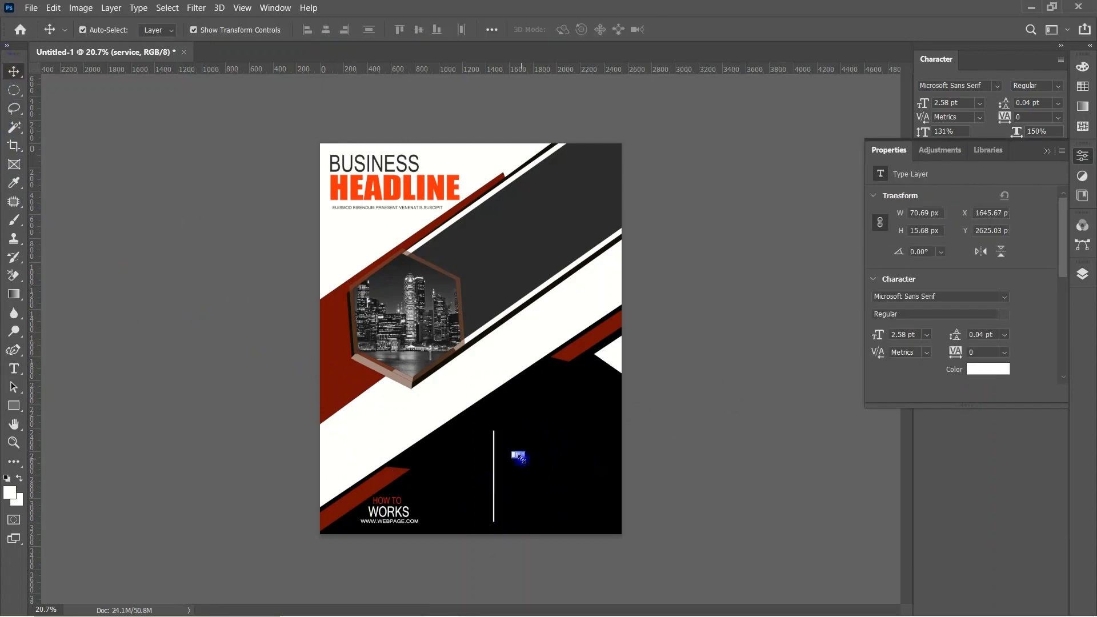
left_click_drag(523, 457, 579, 469)
mouse_move(558, 454)
left_mouse_down()
mouse_move(561, 423)
mouse_move(578, 432)
mouse_move(549, 428)
left_mouse_up()
left_click(821, 483)
left_click(823, 485)
left_click(525, 506)
Draw a small white ellipse as a bullet just right of the divider line, below SERVICE.
right_click(14, 405)
left_click(64, 435)
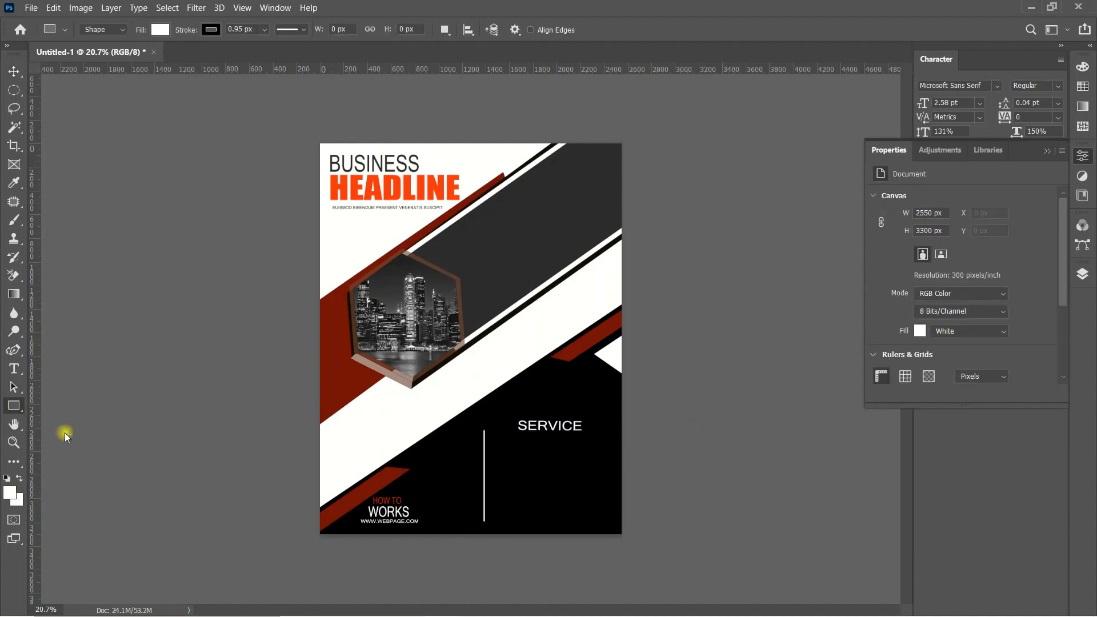
left_click_drag(493, 439, 492, 443)
left_click(14, 72)
left_click(714, 432)
left_click(496, 443)
left_click(729, 443)
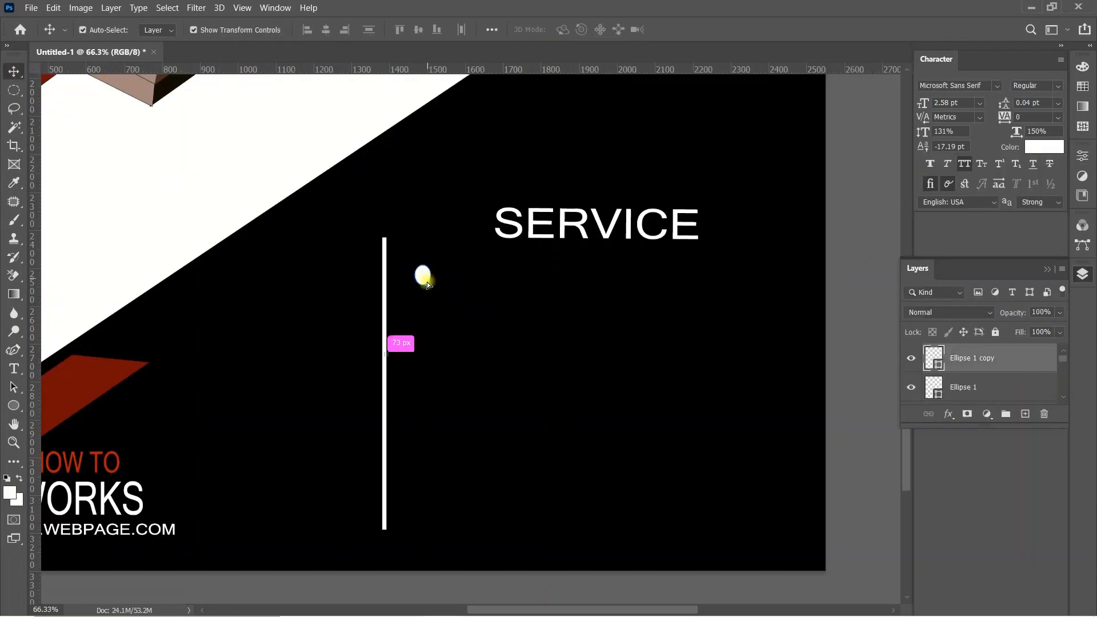
Duplicate the white bullet downward to form an evenly spaced column of five along the divider line.
left_click_drag(427, 284, 425, 344)
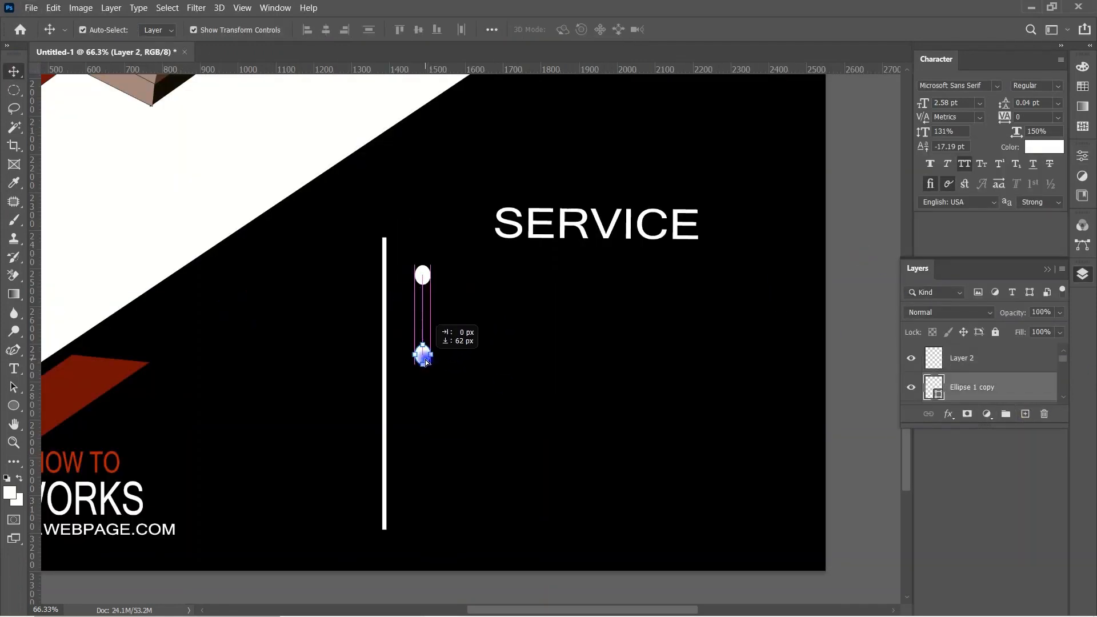
left_click_drag(425, 358, 425, 334)
left_click(857, 431)
left_click_drag(1061, 355, 1063, 363)
left_click(426, 334)
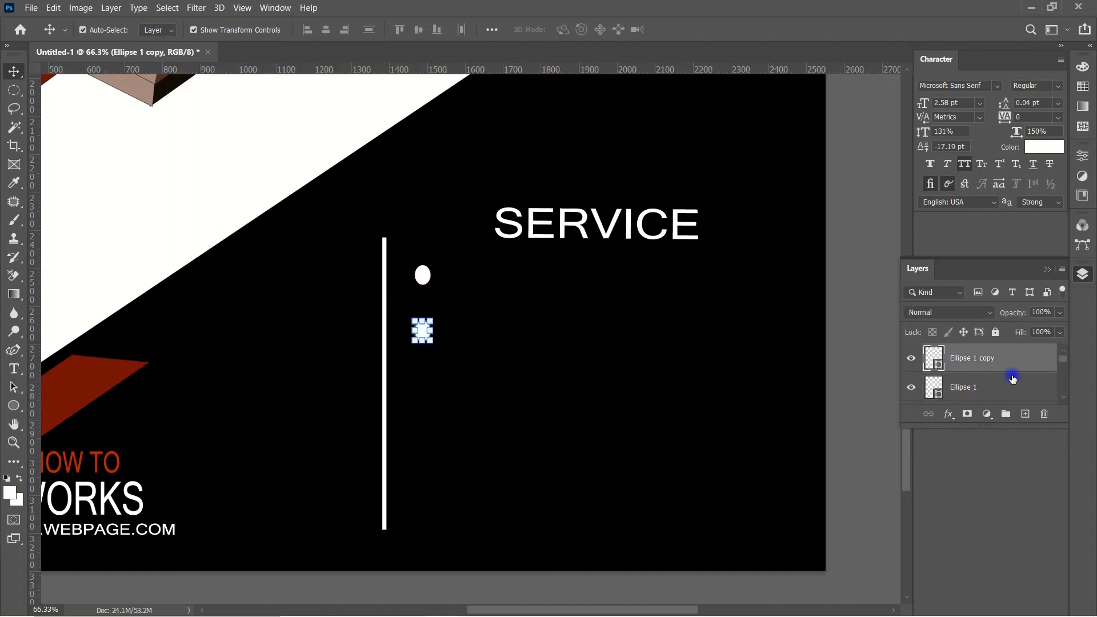
left_click(239, 224)
left_click(424, 331)
left_click_drag(422, 330, 421, 501)
left_click(869, 345)
Add a white text line "LOREM IPSUMNostra hendrerit ridiculus" at 9 pt beneath SERVICE.
left_click(1032, 363)
key("t")
left_click(521, 296)
left_click(979, 103)
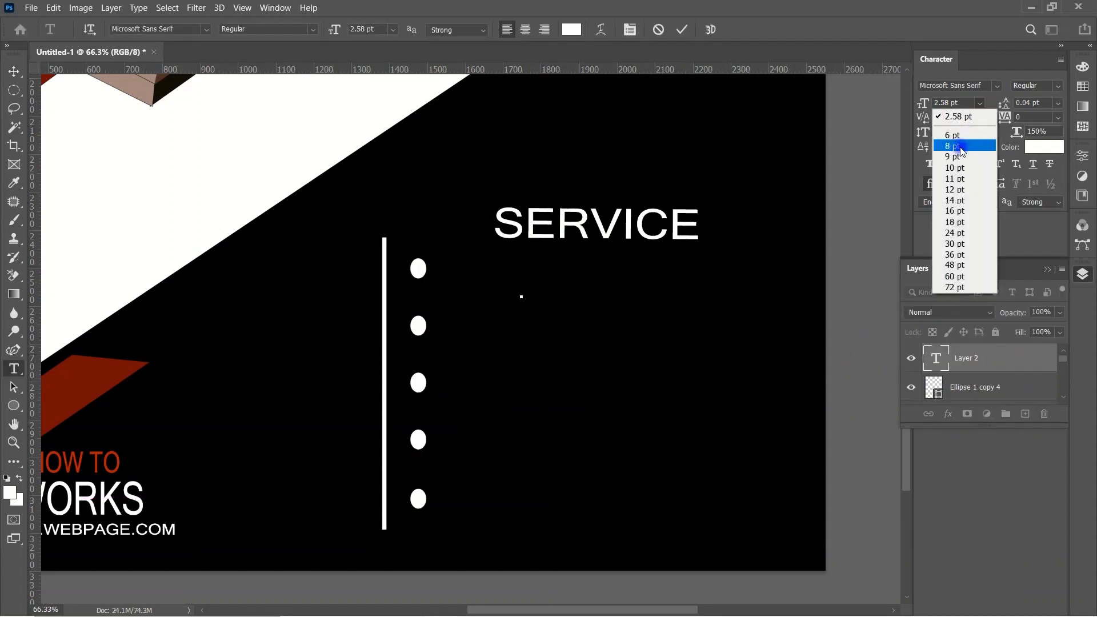
left_click(952, 157)
left_click(979, 103)
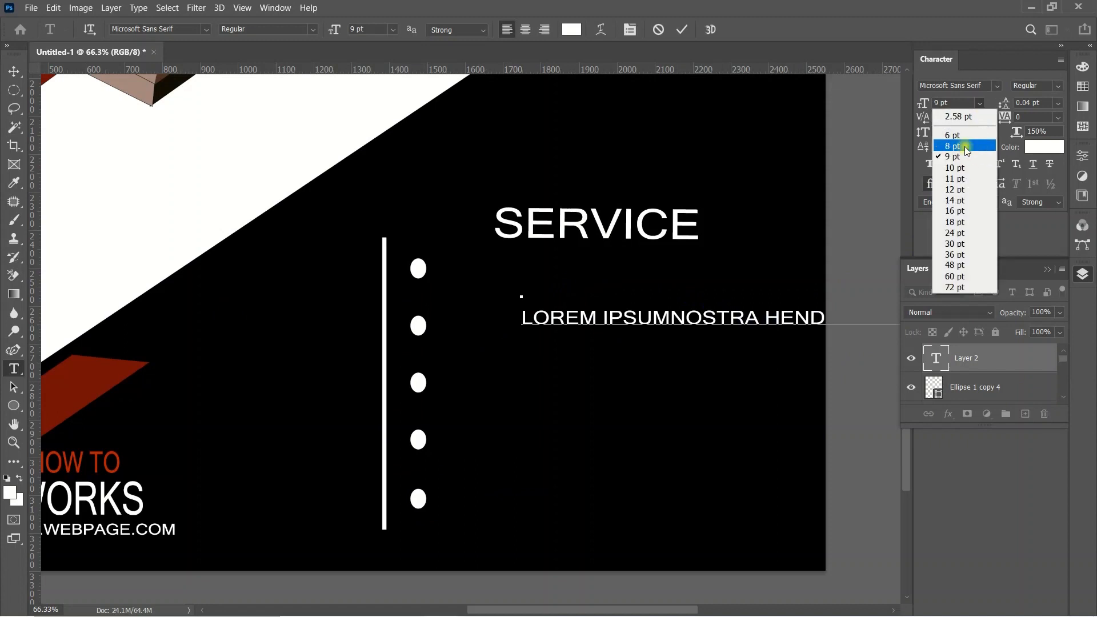
left_click(952, 145)
left_click(11, 67)
Scale the lorem ipsum line to 65.13% and place it beside the first bullet.
left_click_drag(735, 313, 180, 293)
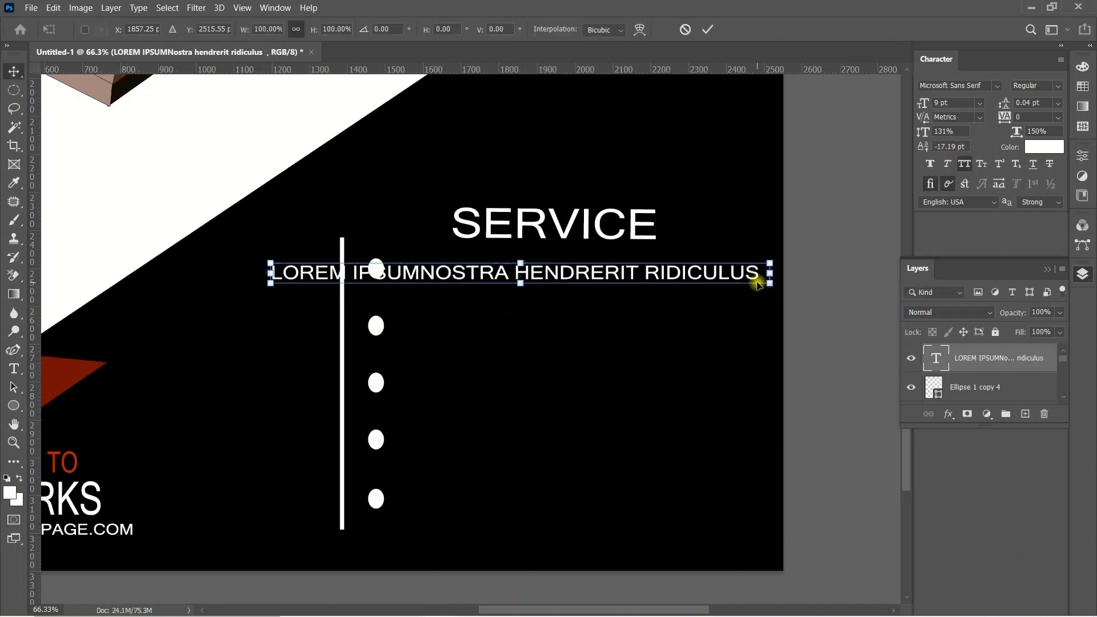
left_click_drag(759, 276, 649, 269)
left_click_drag(557, 267, 708, 268)
left_click_drag(783, 267, 715, 269)
left_click_drag(599, 267, 617, 264)
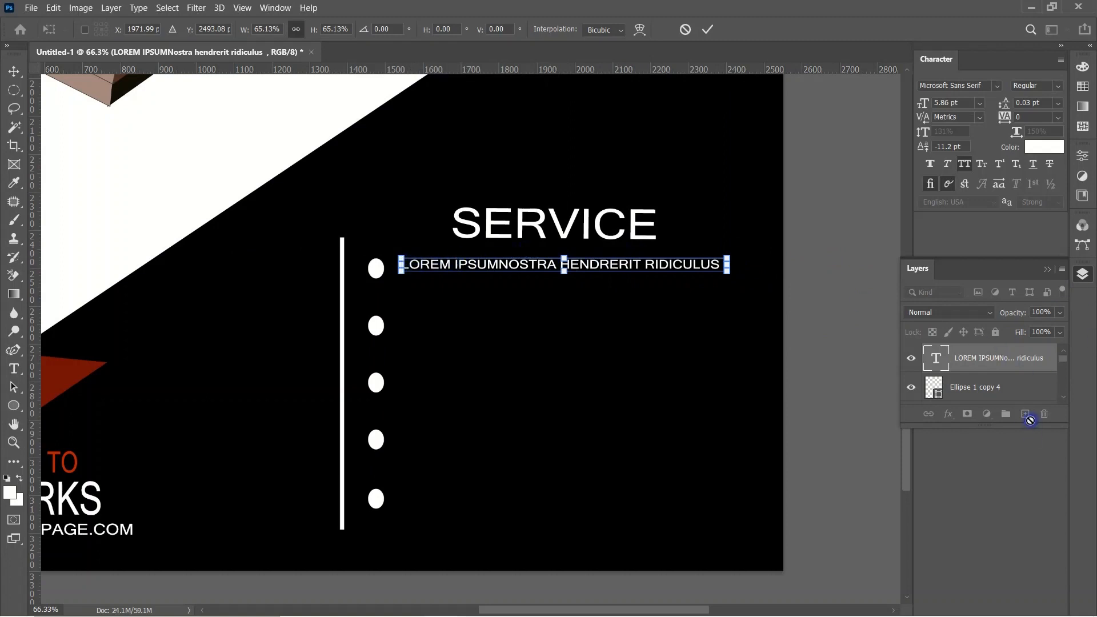
key("Return")
Duplicate the lorem ipsum line directly beneath itself to make a two-line entry for the first bullet.
left_click_drag(646, 271, 646, 286)
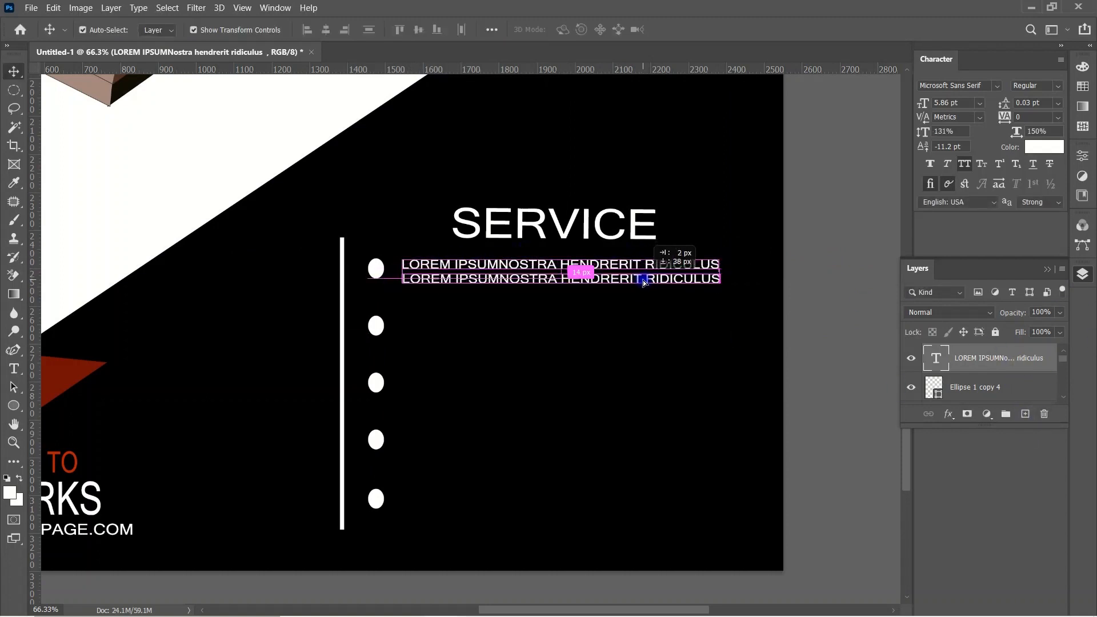
left_click(692, 265)
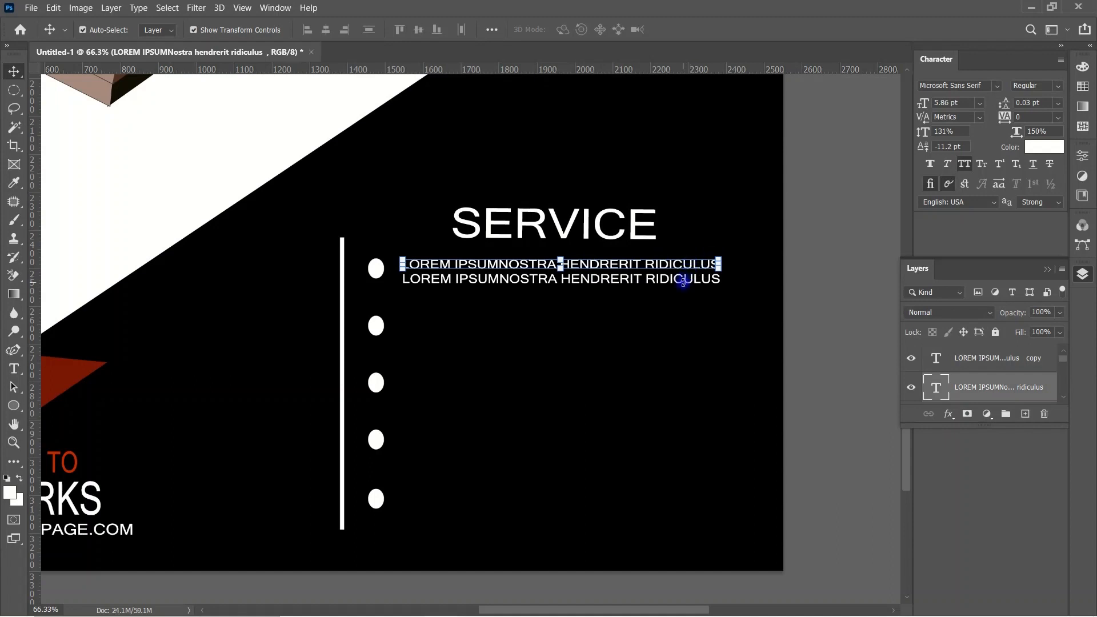
key("ctrl+t")
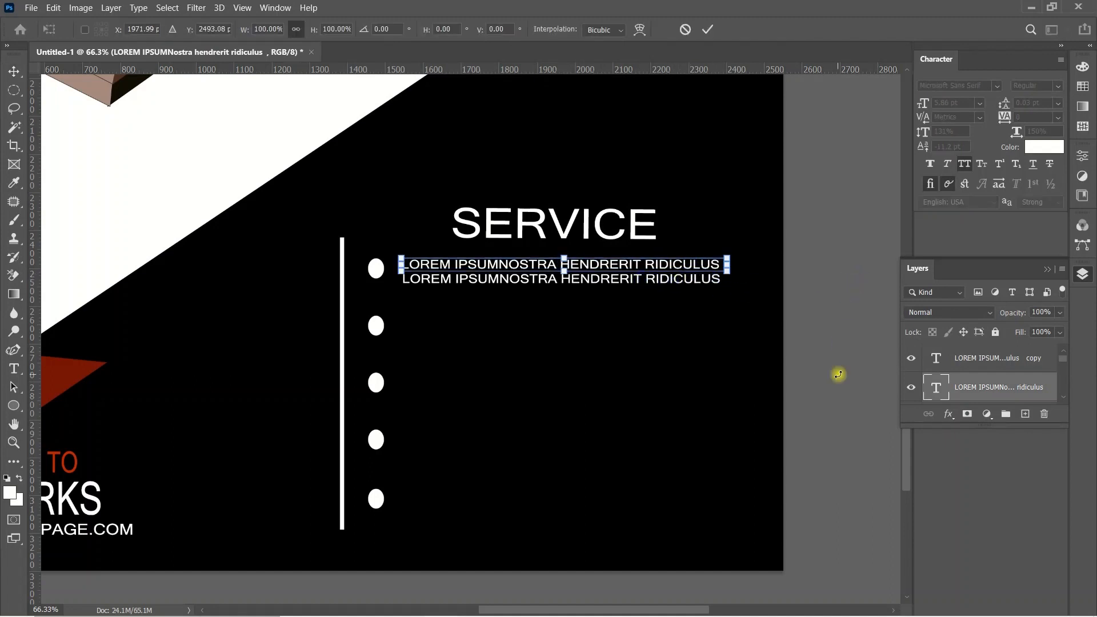
key("Return")
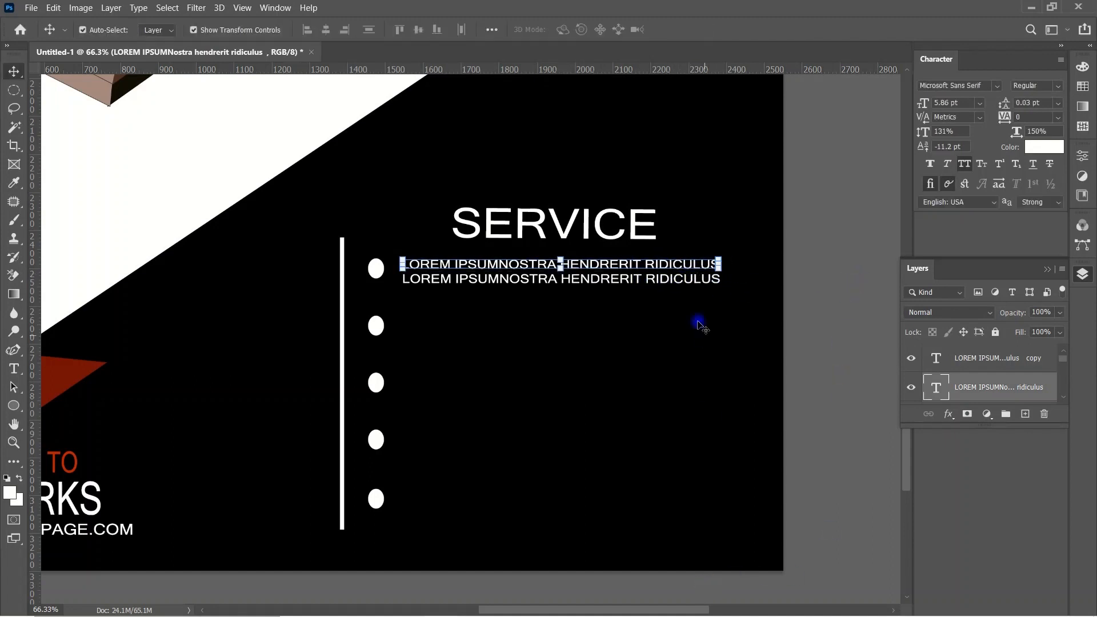
Duplicate the two-line lorem ipsum entry beside each of the four remaining bullets.
left_click(1017, 361, "shift")
left_click_drag(611, 279, 609, 340)
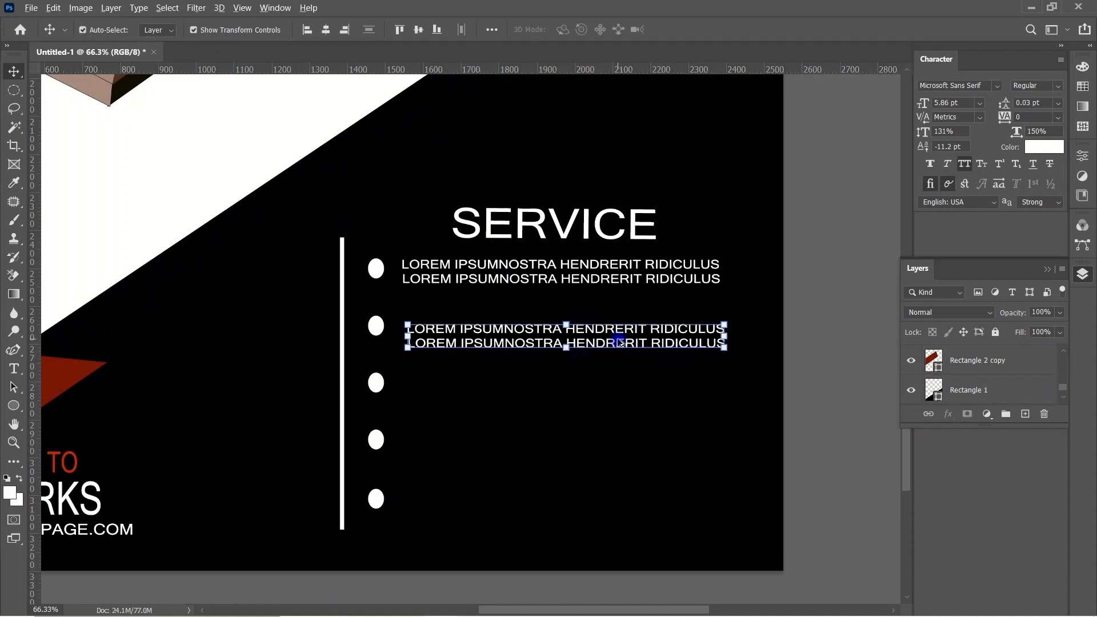
left_click_drag(621, 342, 631, 483)
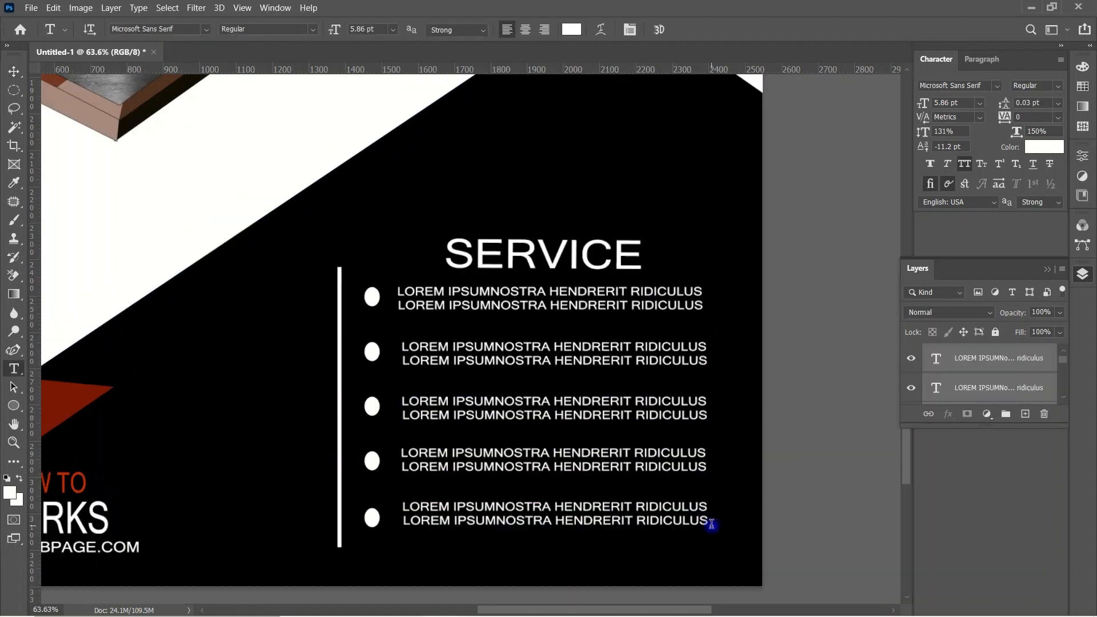
left_click_drag(710, 522, 374, 402)
left_click(979, 103)
left_click(939, 103)
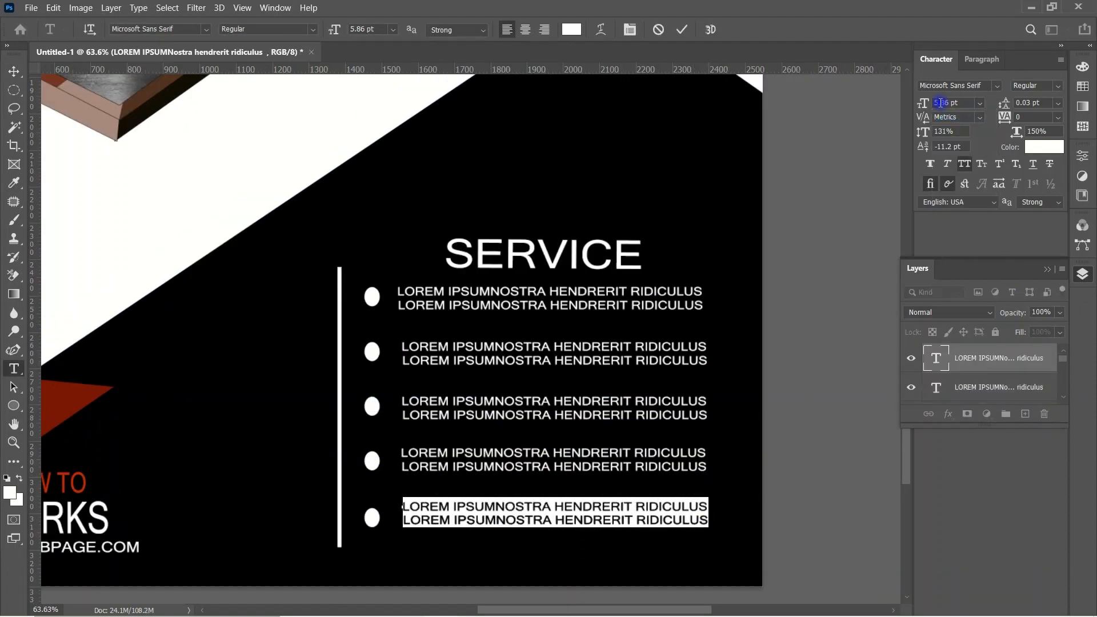
key("Escape")
key("v")
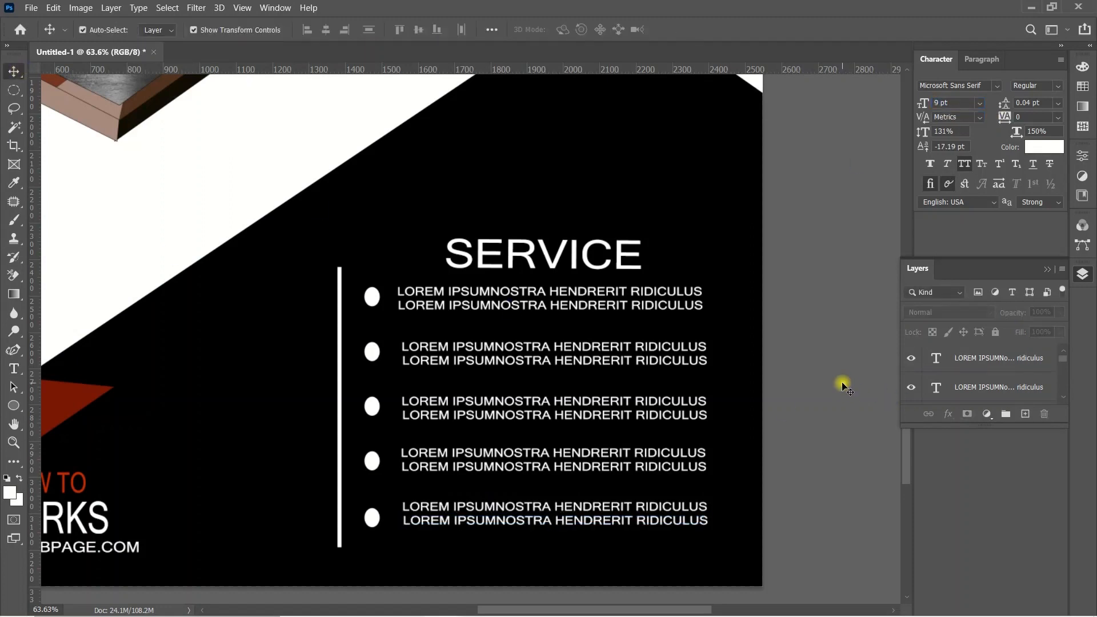
Select all the lorem ipsum lines, scale them down slightly together and shift them to sit beside the bullets.
left_click(661, 303)
left_click(705, 517, "shift")
key("ctrl+t")
left_click_drag(708, 525, 680, 503)
left_click_drag(637, 398, 641, 403)
key("Return")
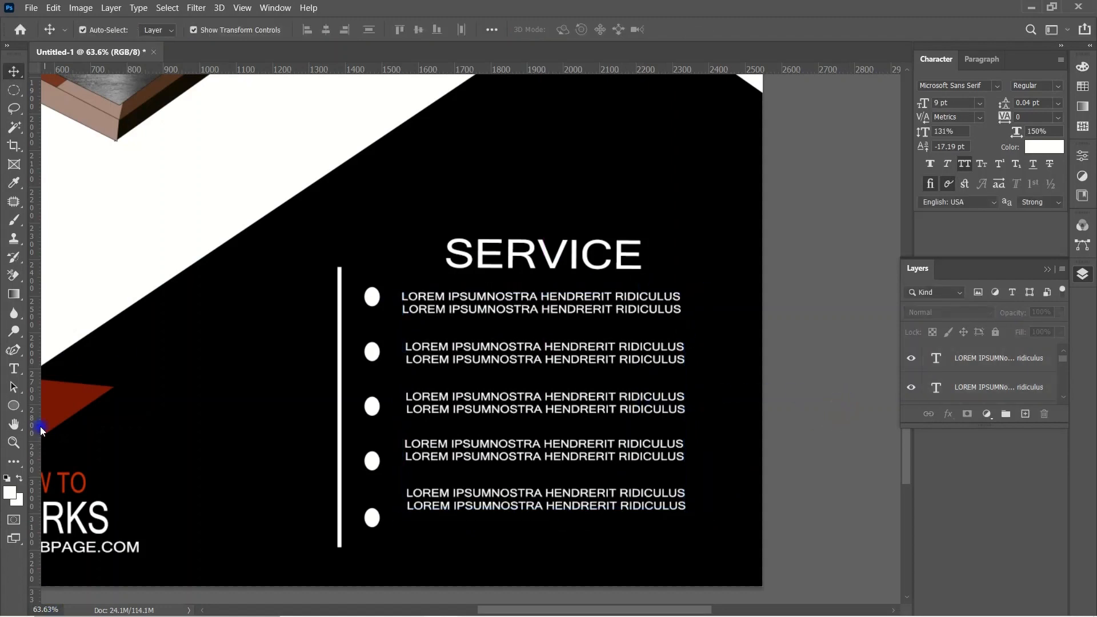
Align the five bullets in a straight, evenly spaced vertical column and shift the lorem ipsum lines down slightly to match them.
scroll(41, 430, "down", 3)
scroll(571, 534, "up", 1)
left_click(429, 373)
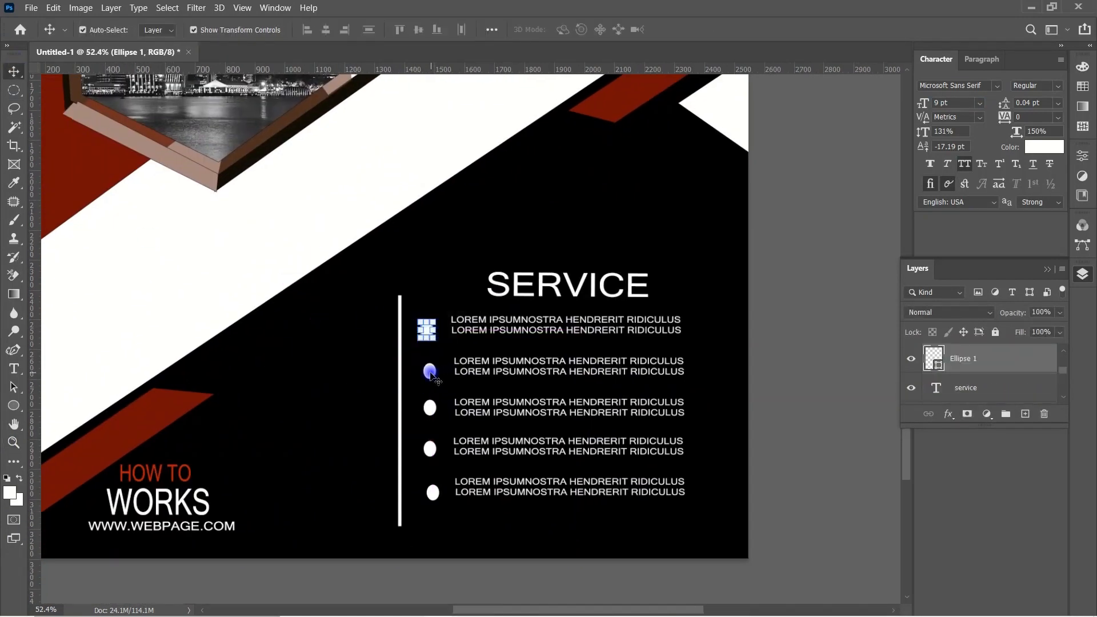
left_click_drag(430, 449, 426, 449)
left_click_drag(433, 492, 428, 492)
left_click_drag(426, 330, 426, 325)
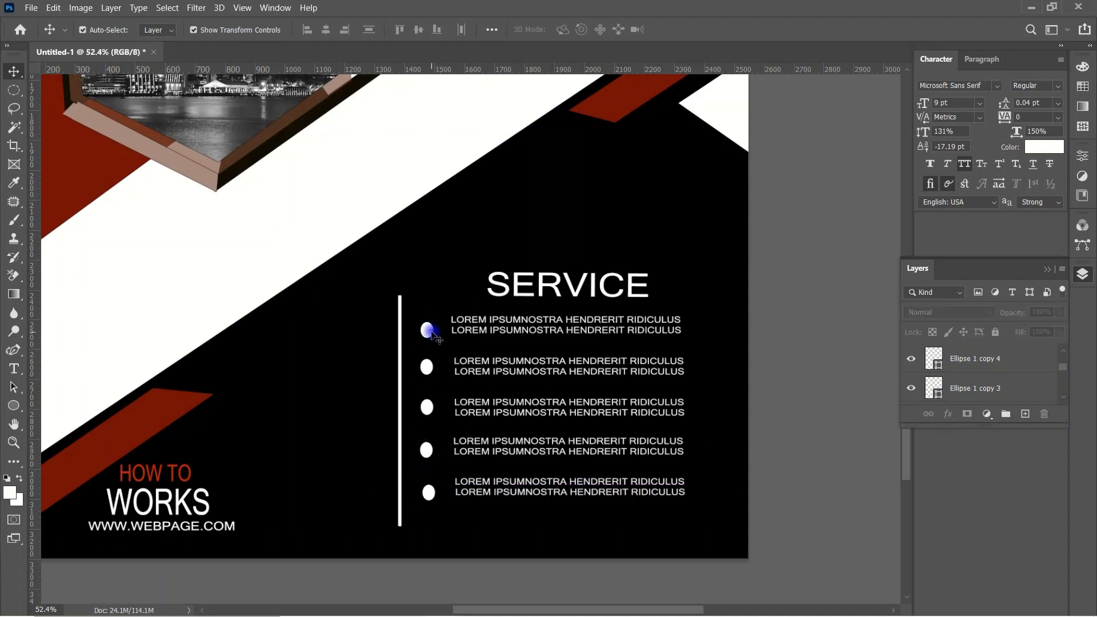
left_click(757, 498)
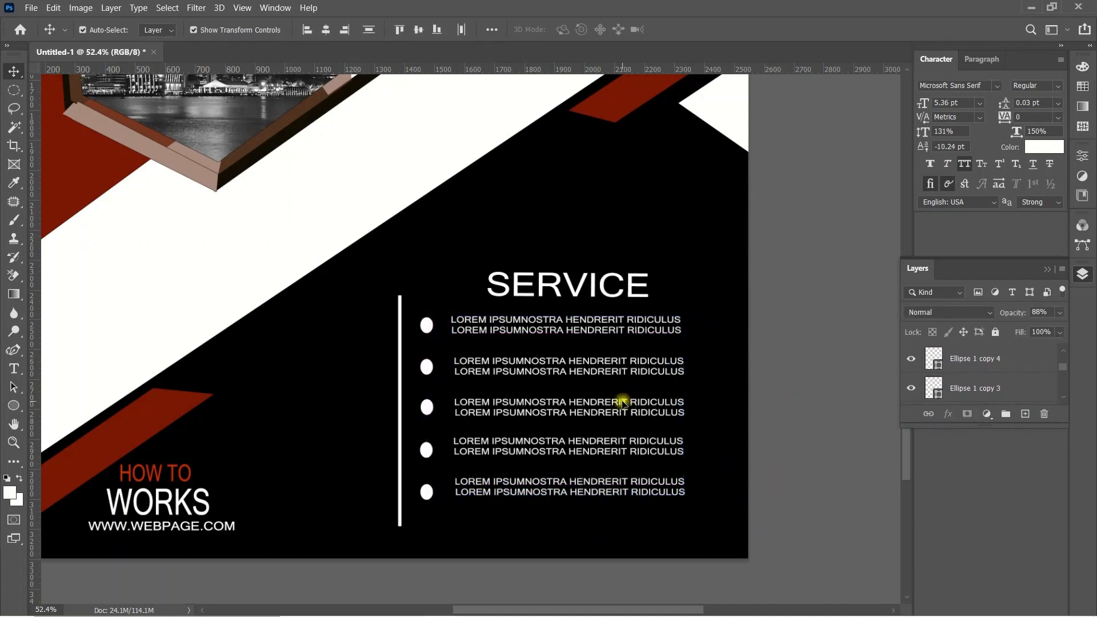
left_click_drag(622, 399, 622, 404)
left_click(765, 377)
Shorten the vertical divider line beside the SERVICE list at both ends so it spans only the bulleted entries.
left_click(399, 365)
key("ctrl+t")
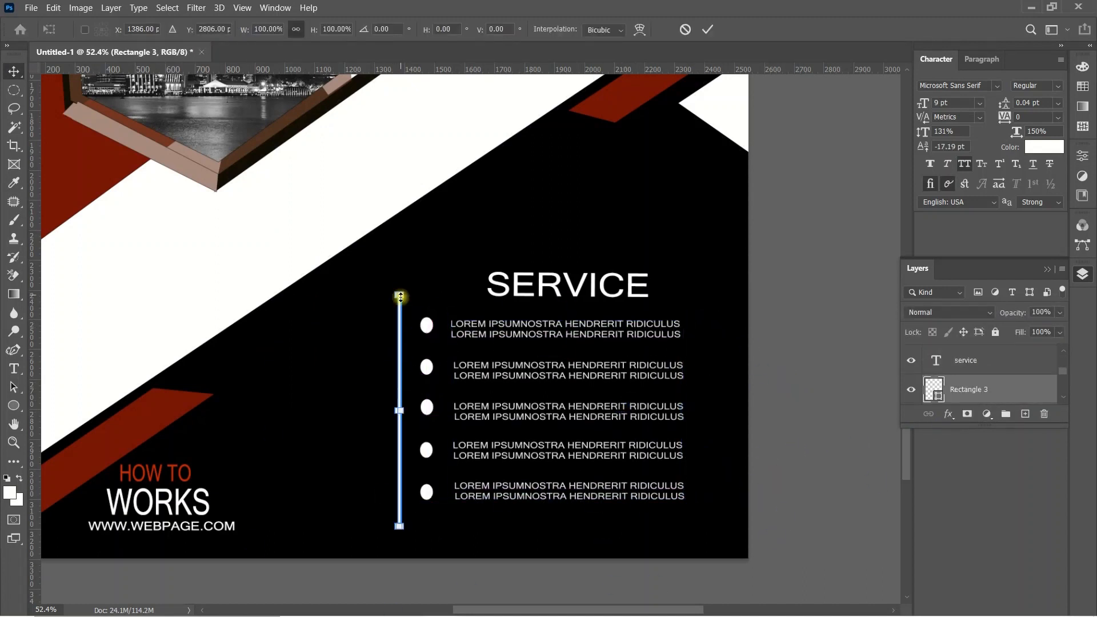
left_click_drag(399, 296, 399, 318)
left_click_drag(404, 507, 404, 506)
key("Return")
left_click(798, 443)
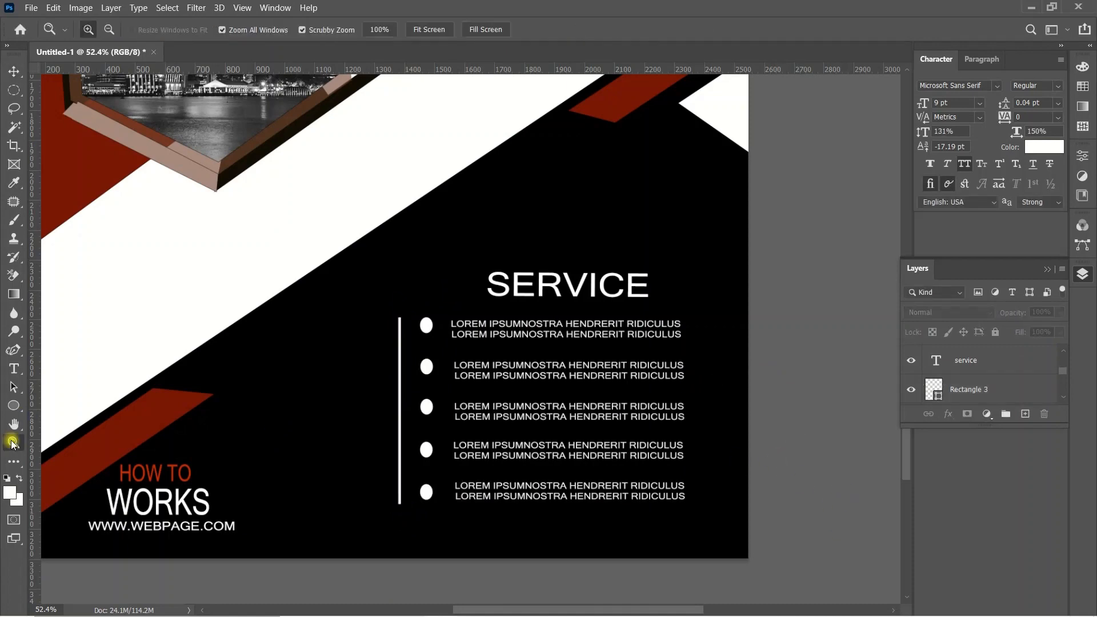
Select all the lorem ipsum lines of the SERVICE list and change their font to Minion Variable Concept.
scroll(628, 388, "down", 3)
left_click_drag(680, 404, 629, 457)
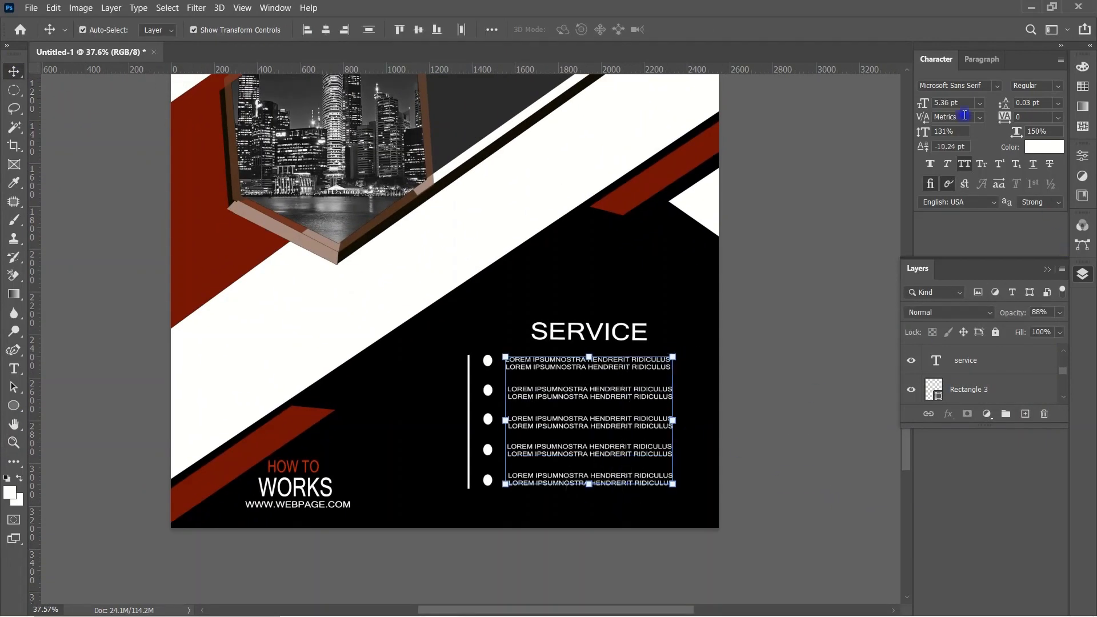
left_click(943, 105)
left_click(14, 368)
left_click(204, 30)
key("Down")
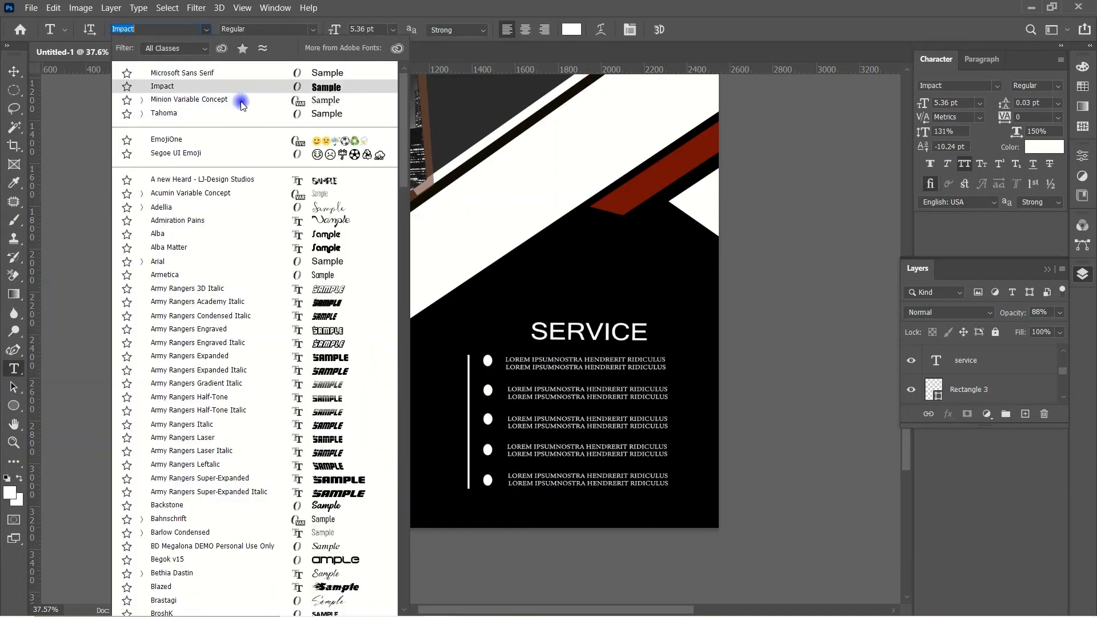
left_click(240, 102)
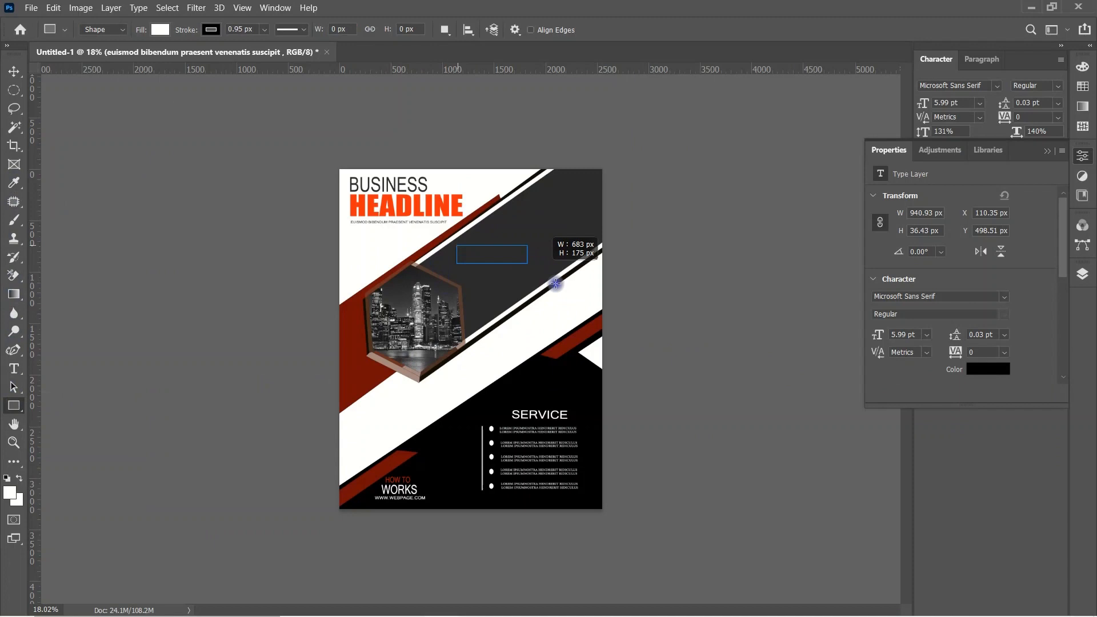
Draw a white rectangle over the flyer's upper right, rotate it to -89.75° and enlarge it to about 2257 × 1218 px.
left_click_drag(528, 264, 587, 170)
key("v")
left_click_drag(549, 294, 607, 229)
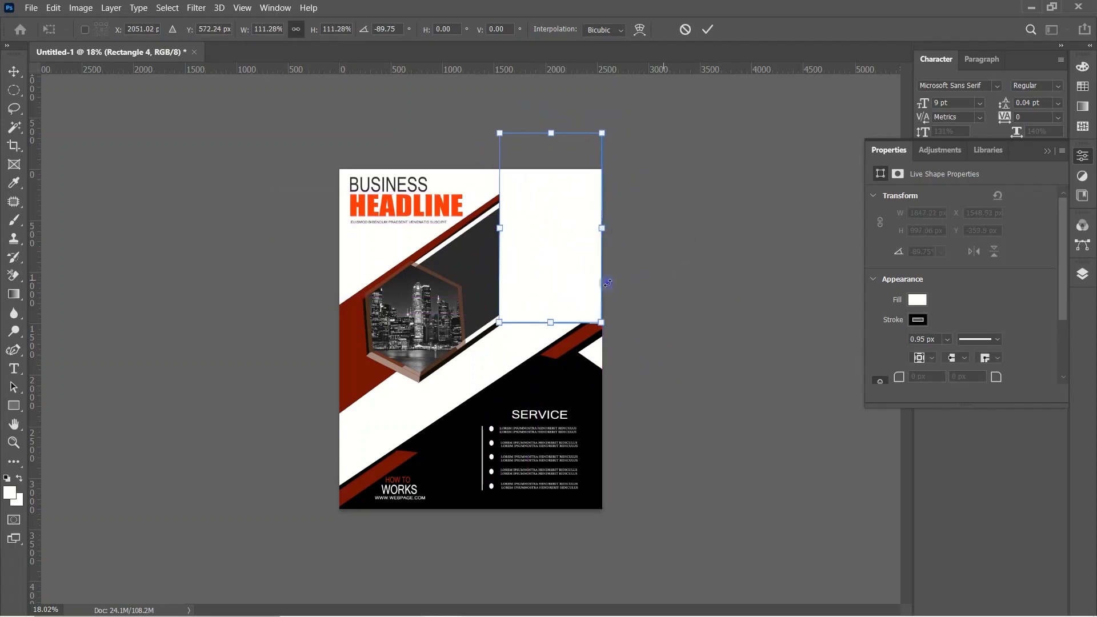
key("Return")
left_click(103, 154)
left_click_drag(528, 260, 515, 268)
left_click_drag(578, 228, 600, 227)
key("Return")
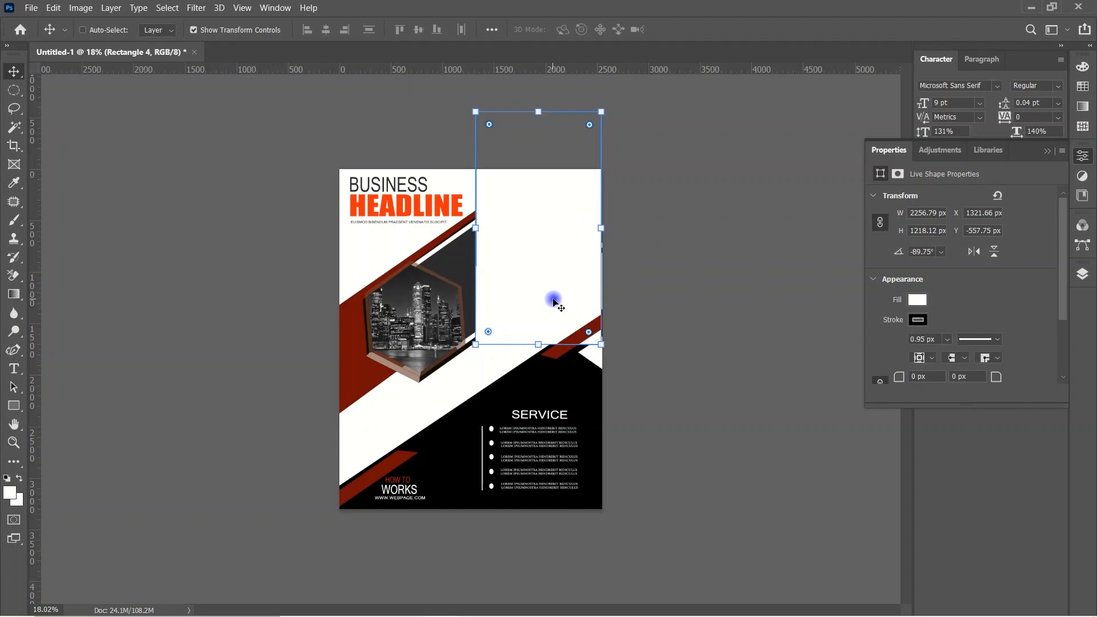
Send the white rectangle behind the dark grey diagonal band and shift it upward.
key("ctrl+bracketleft")
left_click(762, 325)
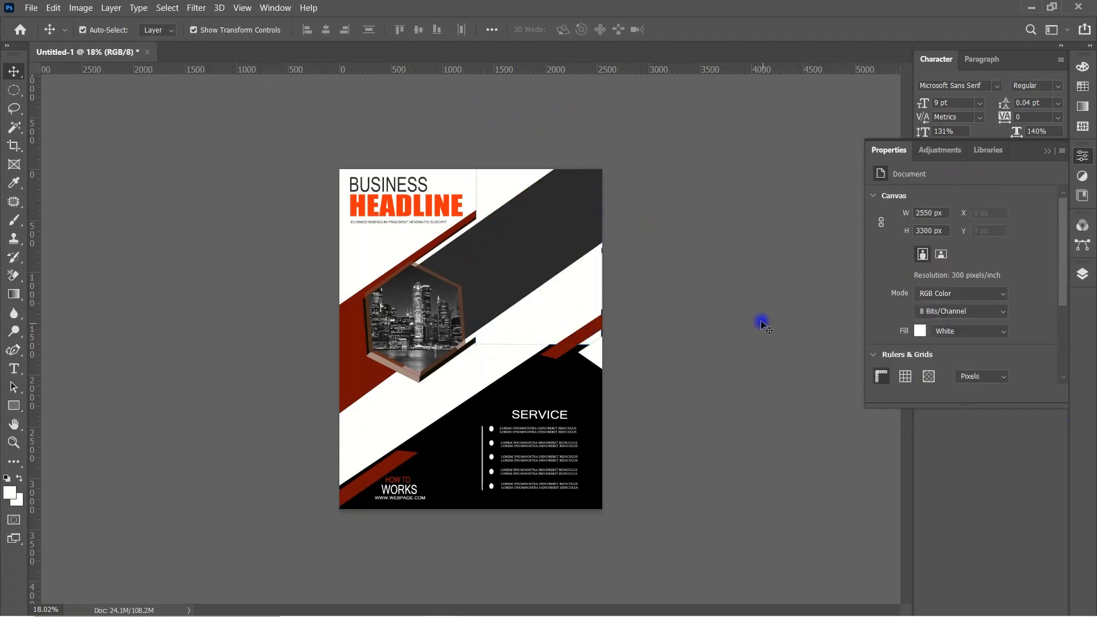
key("ctrl+bracketright")
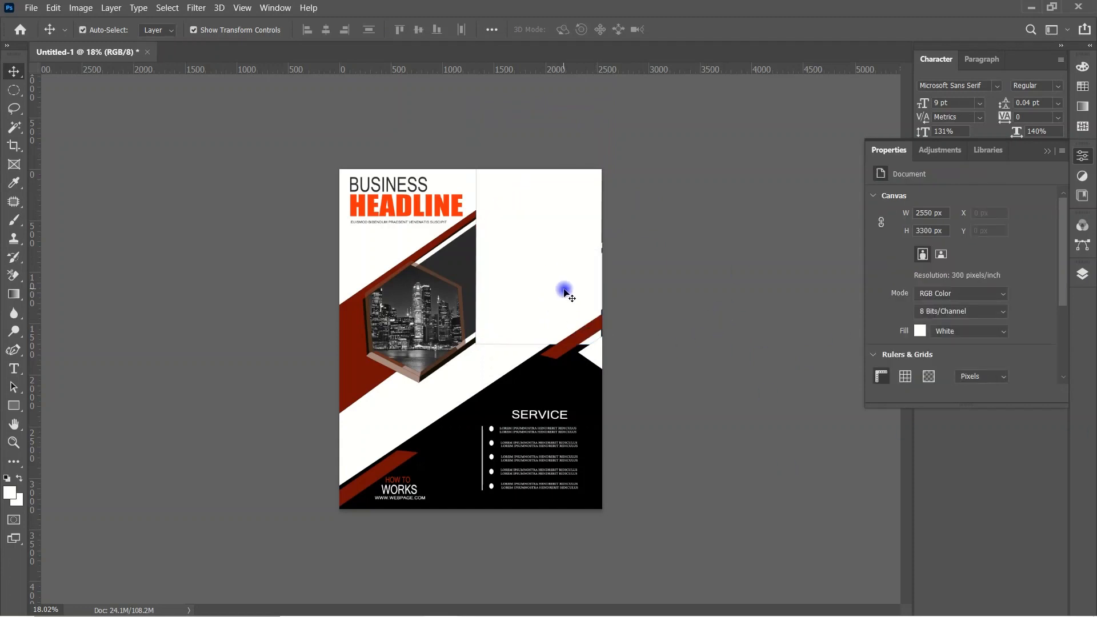
left_click(564, 292)
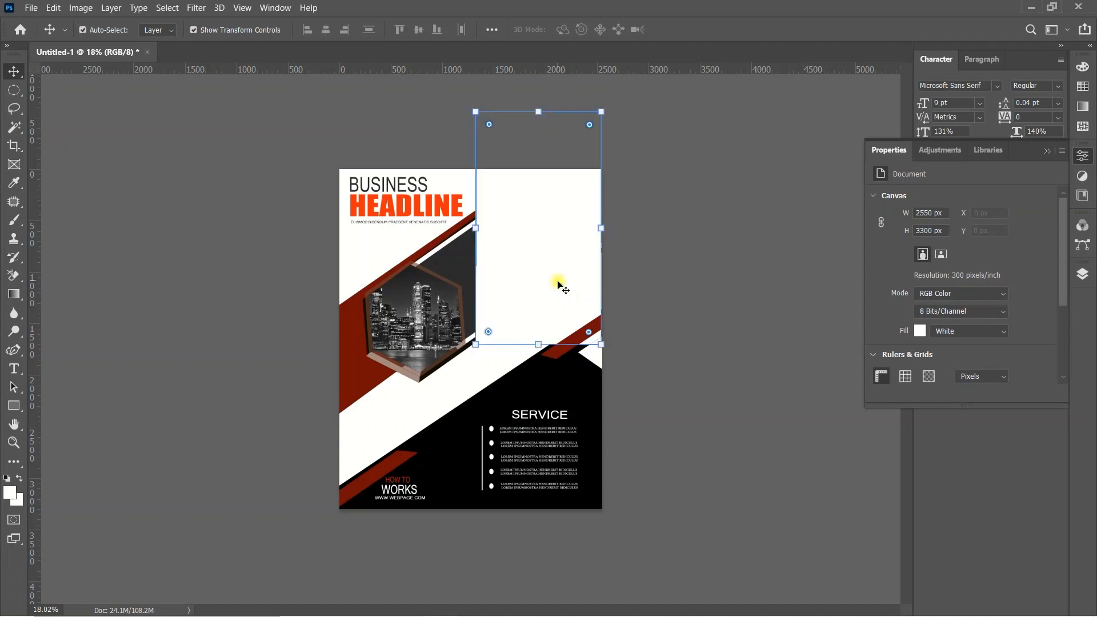
key("ctrl+bracketleft")
left_click_drag(549, 287, 561, 257)
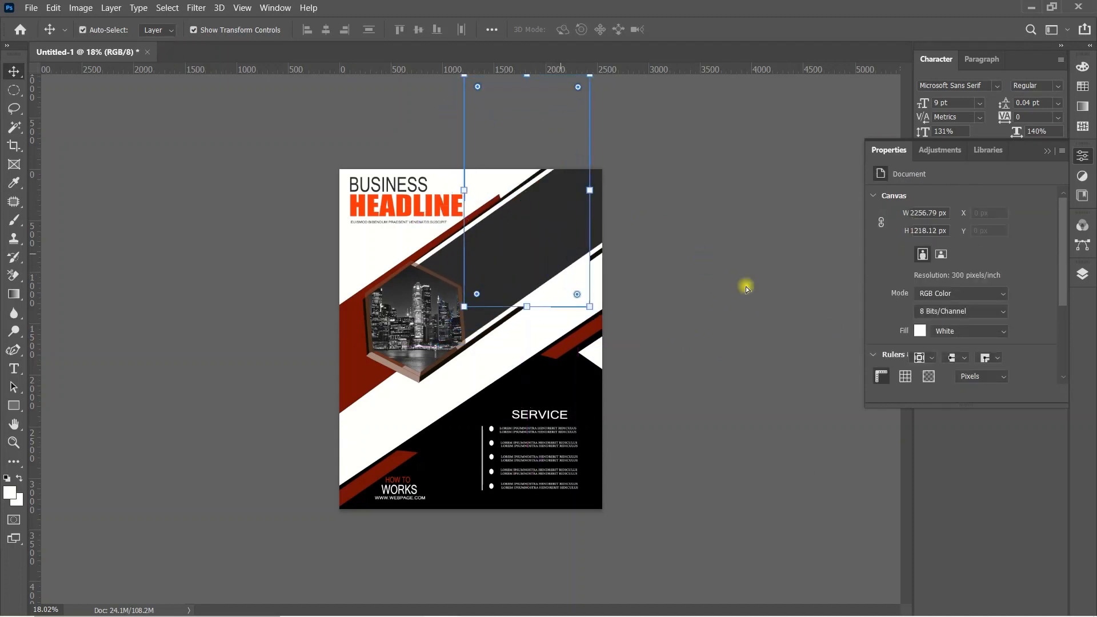
Remove the white rectangle's stroke and adjust its placement behind the dark grey band.
left_click(742, 286)
left_click(558, 294)
left_click(918, 319)
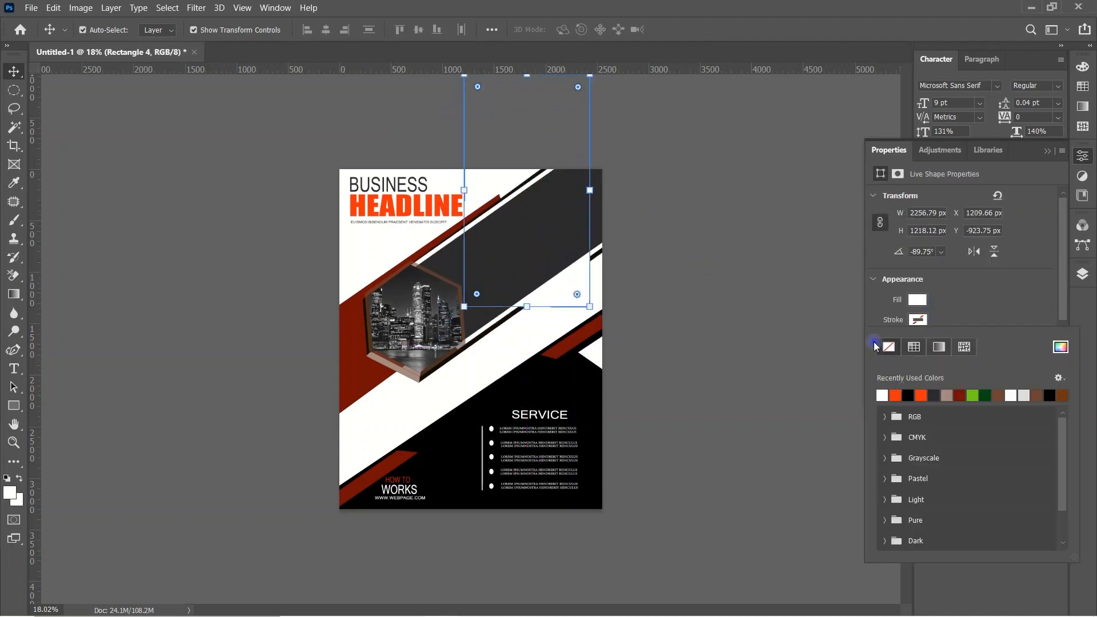
left_click(874, 346)
left_click(531, 179)
left_click_drag(563, 164, 565, 157)
key("Return")
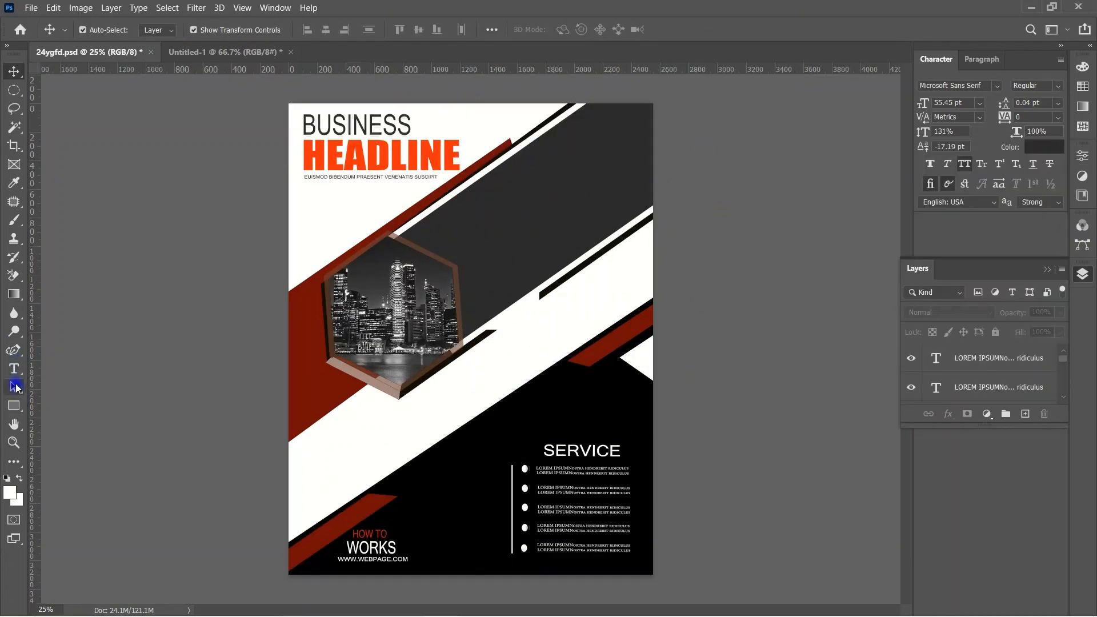
Add the text PHOTOSHOP on the dark grey band, colour it the orange of HEADLINE and scale it down.
left_click(14, 369)
left_click(501, 229)
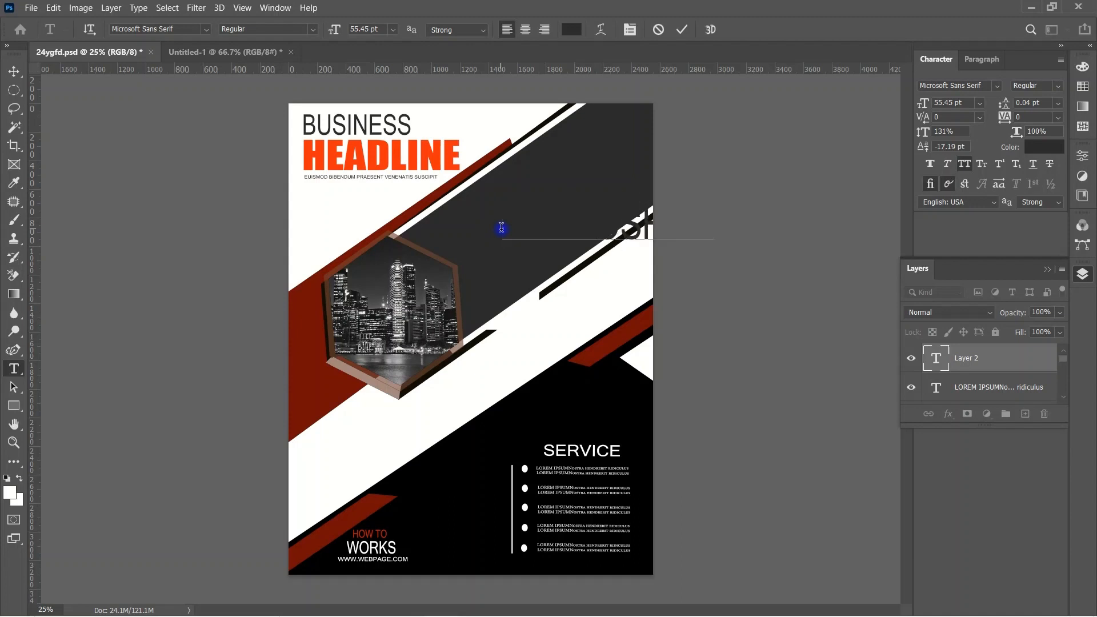
double_click(648, 230)
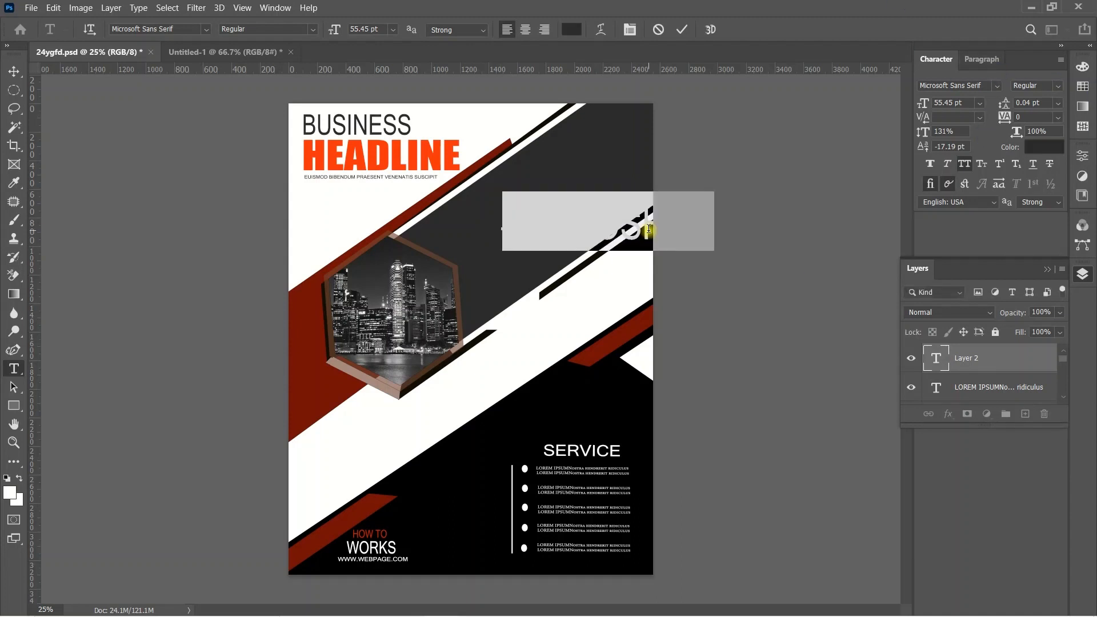
left_click(1037, 147)
left_click(1040, 225)
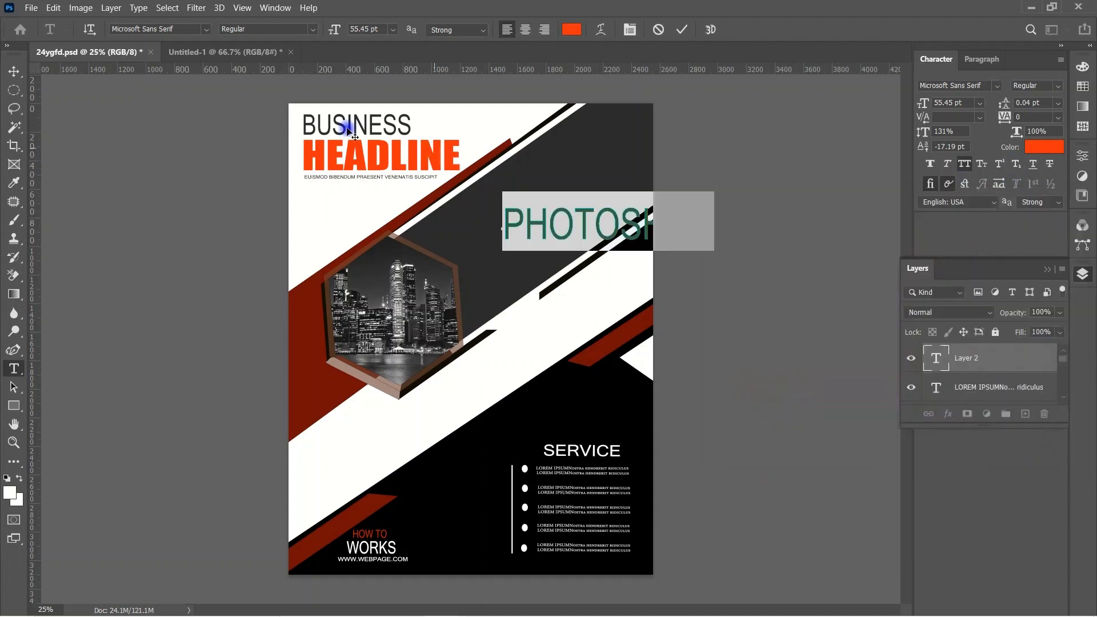
left_click(14, 71)
left_click_drag(713, 226, 607, 197)
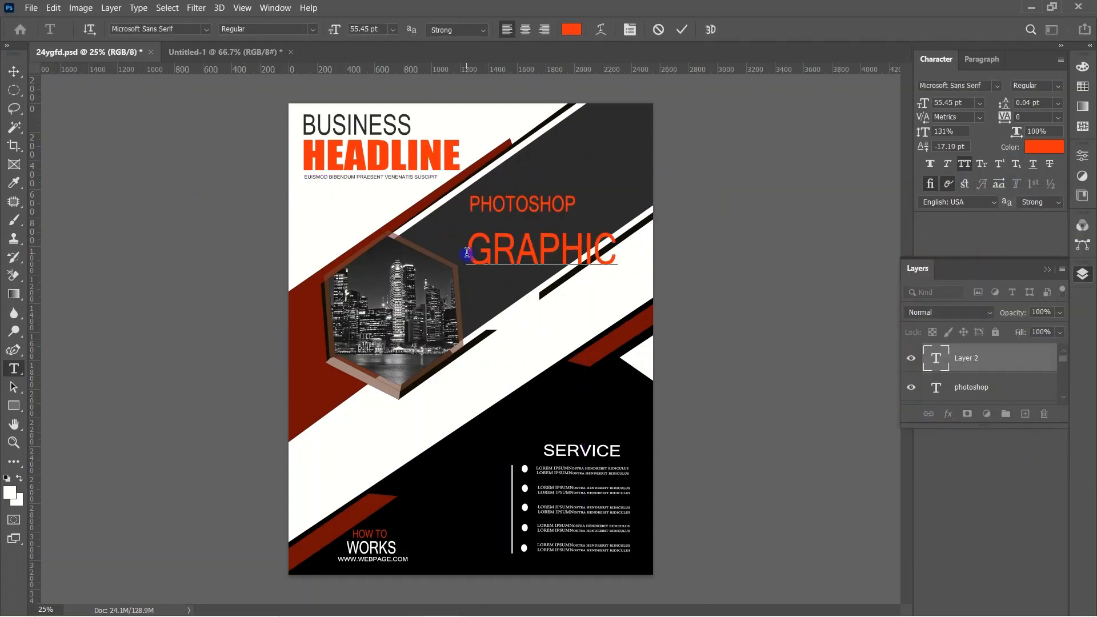
Add the text GRAPHICS beneath PHOTOSHOP and colour it white.
left_click(1043, 147)
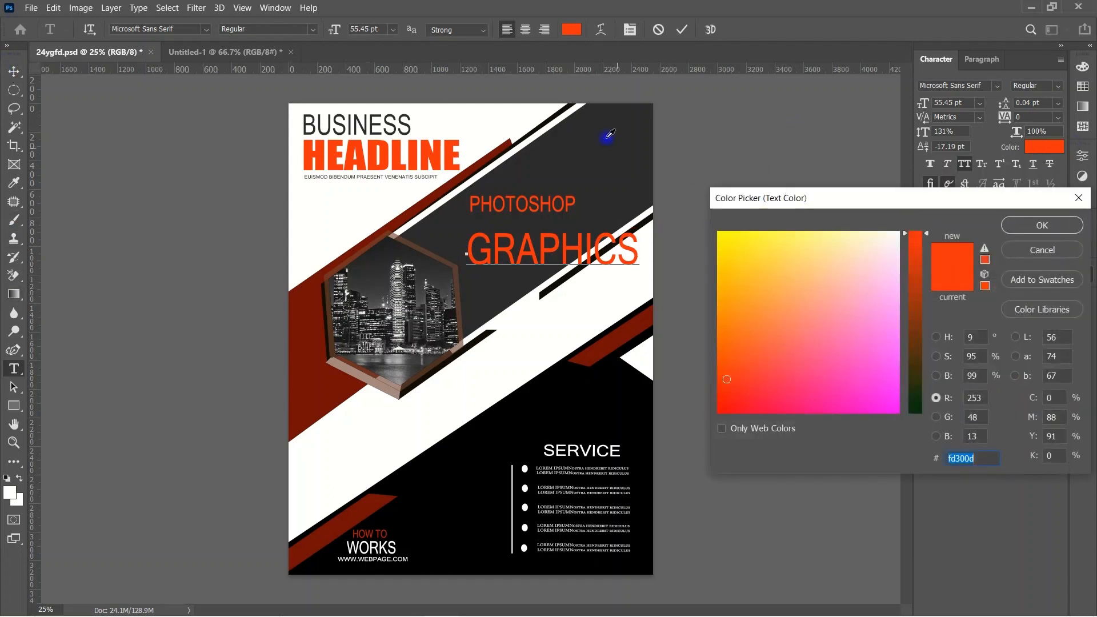
left_click(721, 231)
left_click(1038, 226)
double_click(626, 239)
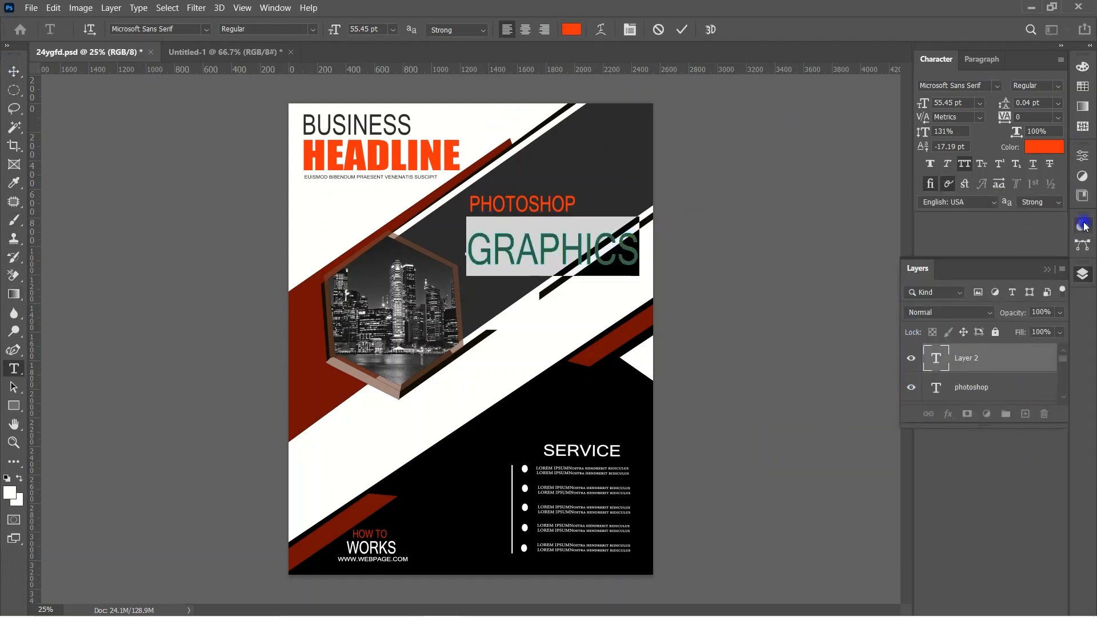
left_click(1043, 147)
left_click(720, 230)
left_click(1040, 224)
left_click(239, 156)
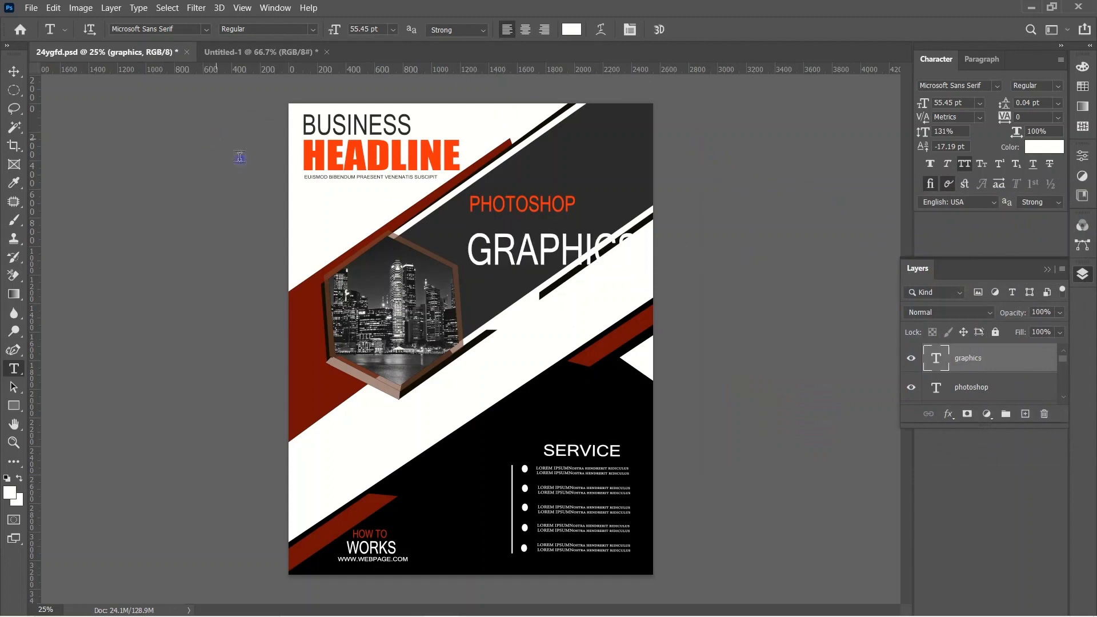
Scale the GRAPHICS text to 46.05% and place it directly beneath PHOTOSHOP.
left_click(17, 76)
key("ctrl+t")
left_click_drag(632, 262, 543, 234)
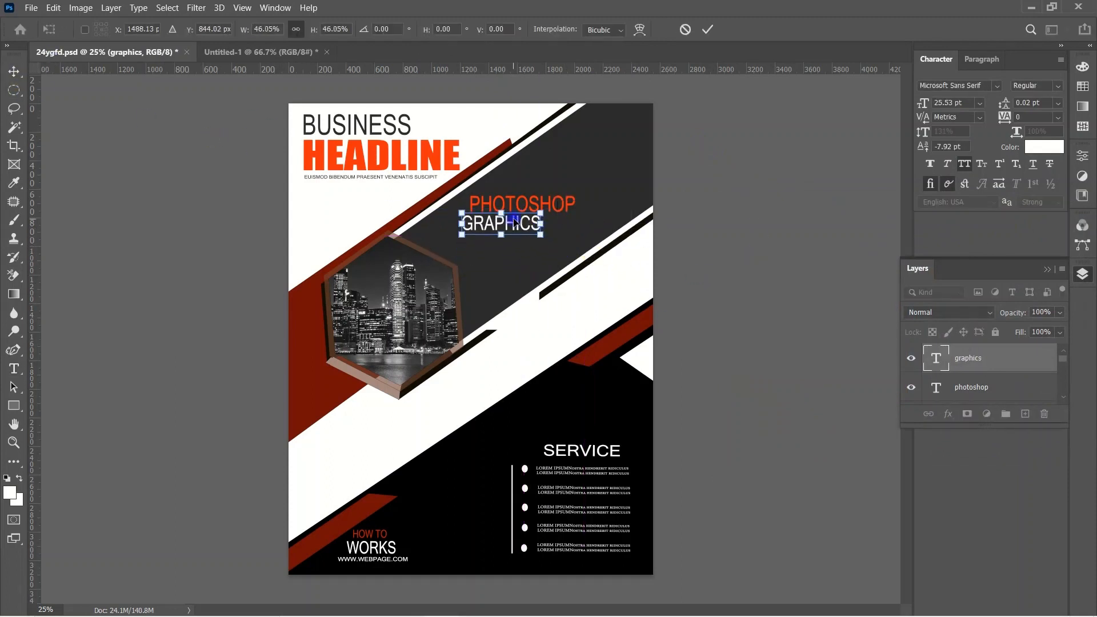
key("Return")
Set the PHOTOSHOP text to 70% opacity with the Linear Dodge (Add) blend mode, and open the blend modes for the GRAPHICS text.
left_click(530, 209)
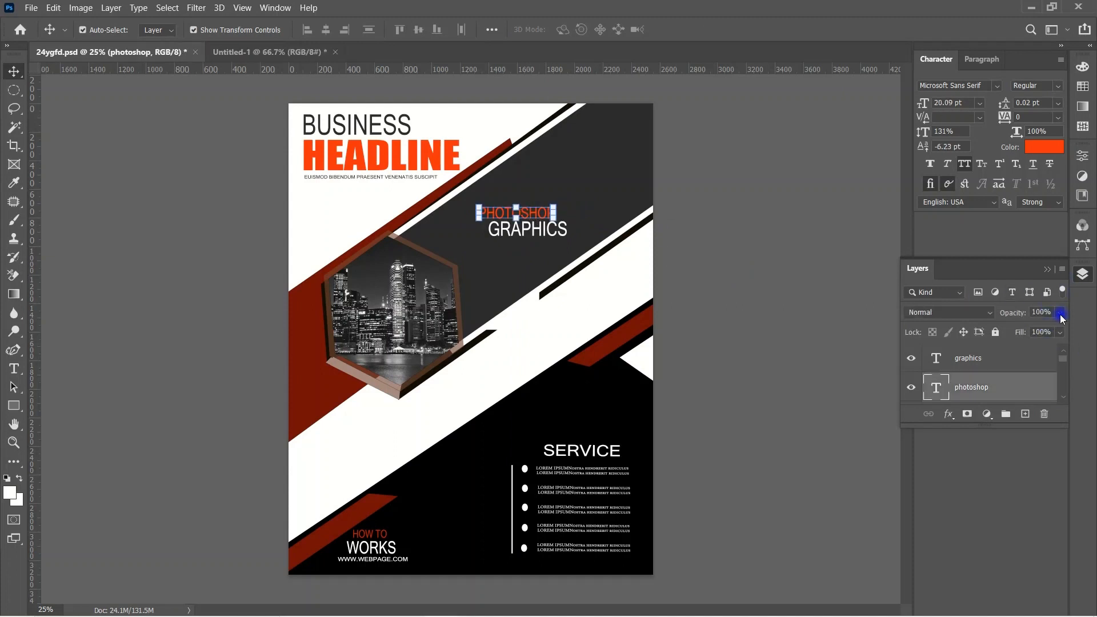
left_click(806, 320)
left_click(537, 214)
left_click(940, 312)
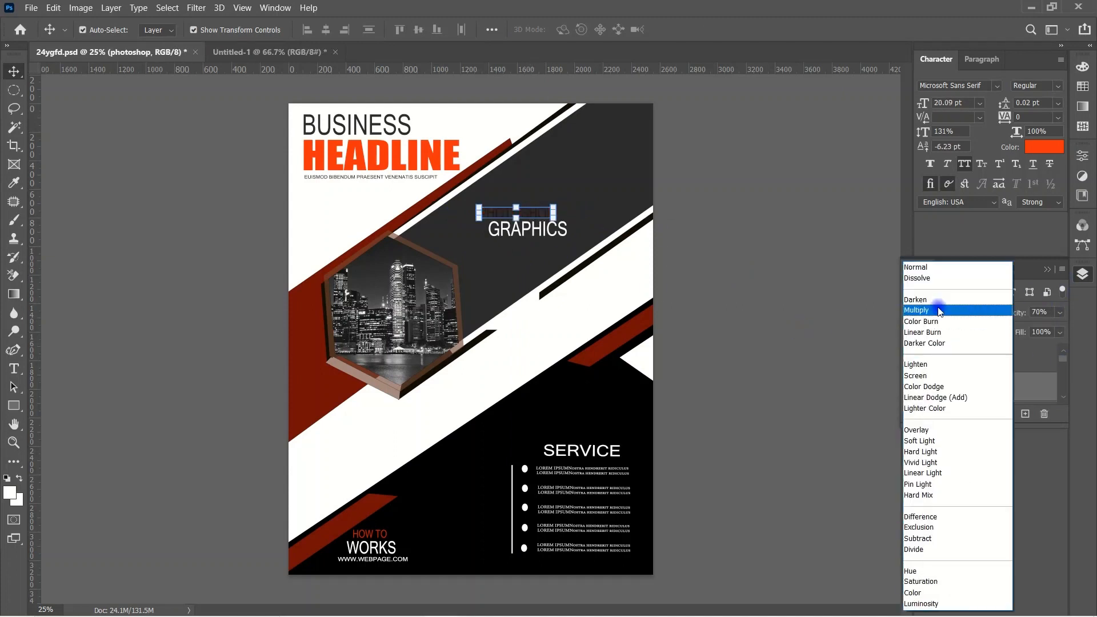
left_click(933, 396)
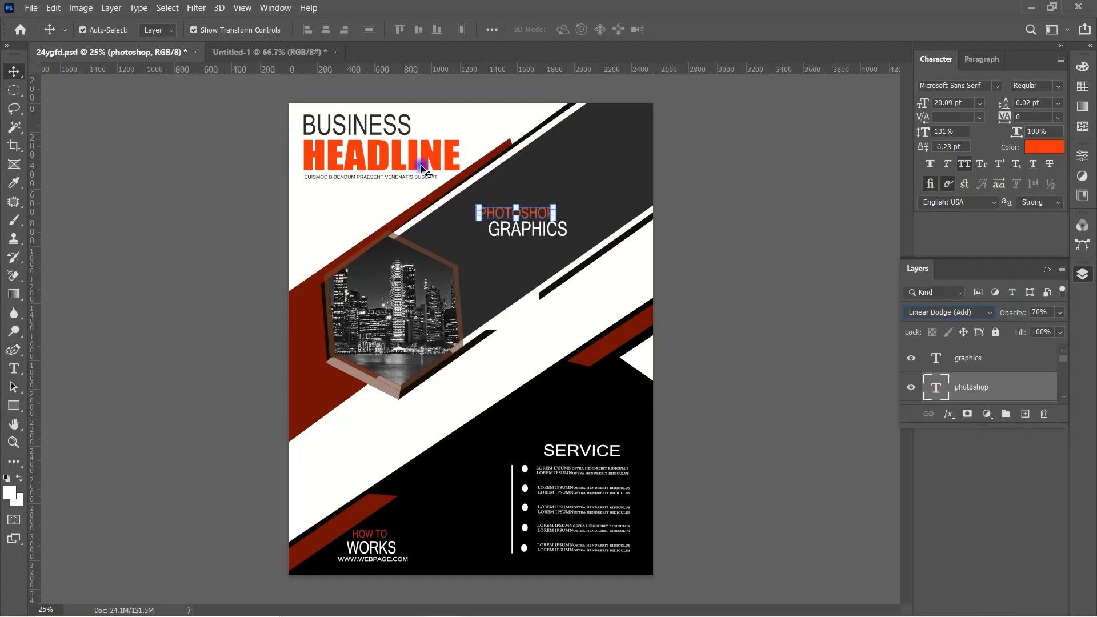
left_click(804, 258)
left_click(553, 238)
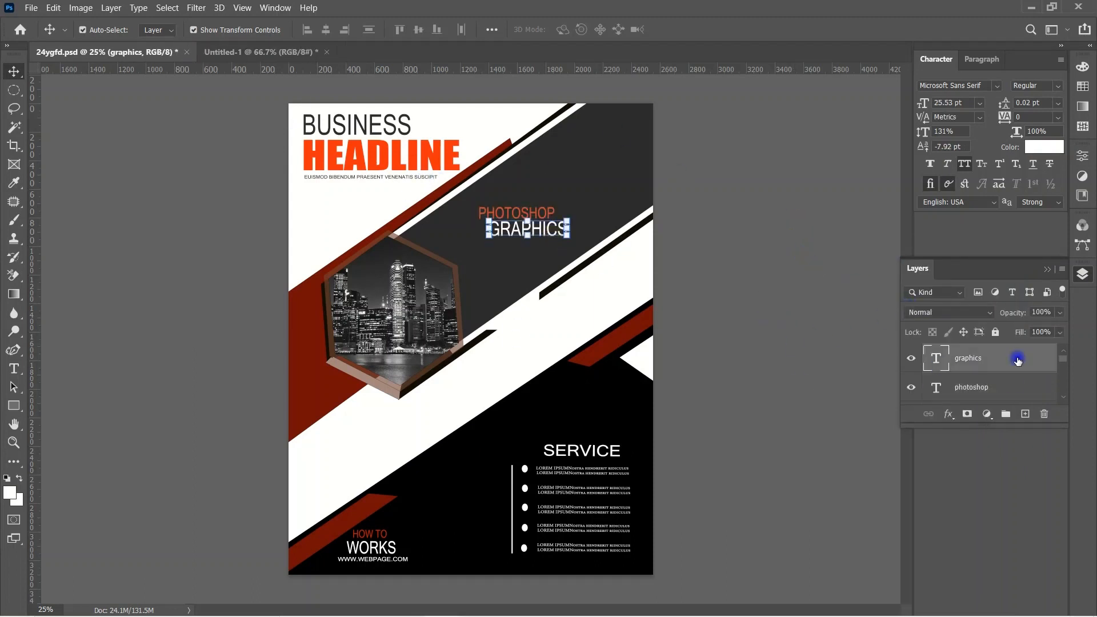
left_click(940, 312)
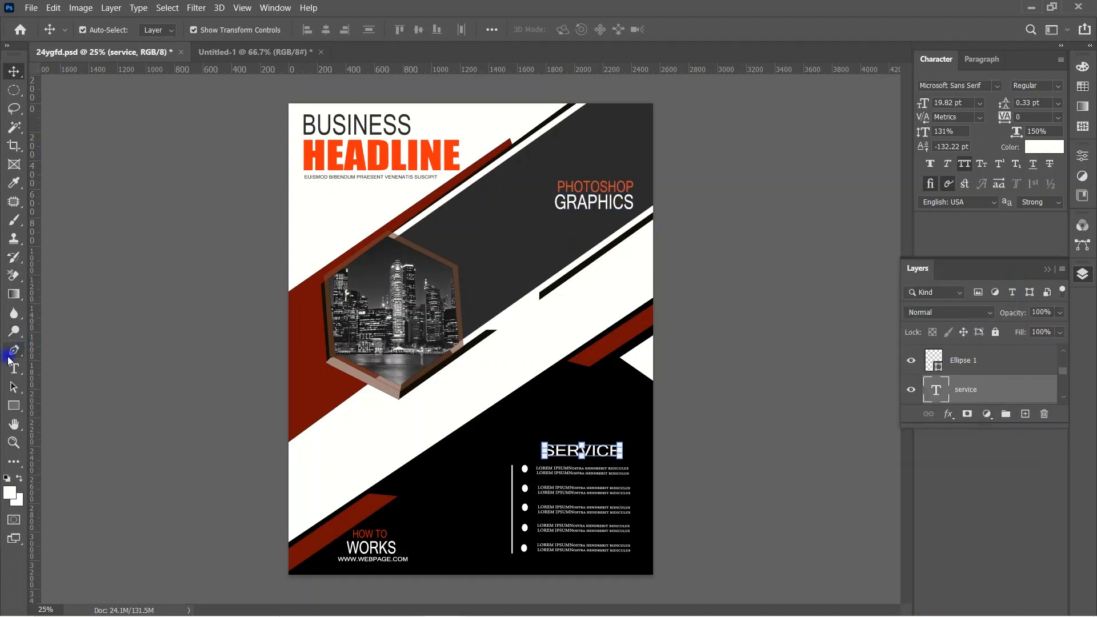
Draw a white strip across the dark grey band with the Pen tool, about 227 px wide and 1148 px tall, and tilt it about 6.6°.
left_click(12, 351)
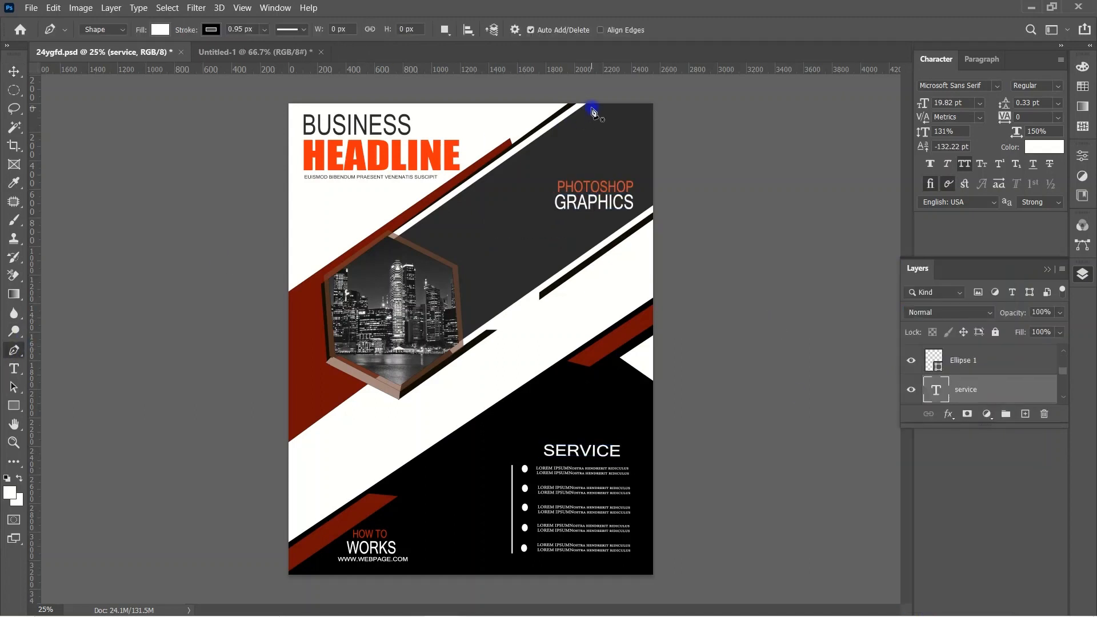
left_click(573, 110)
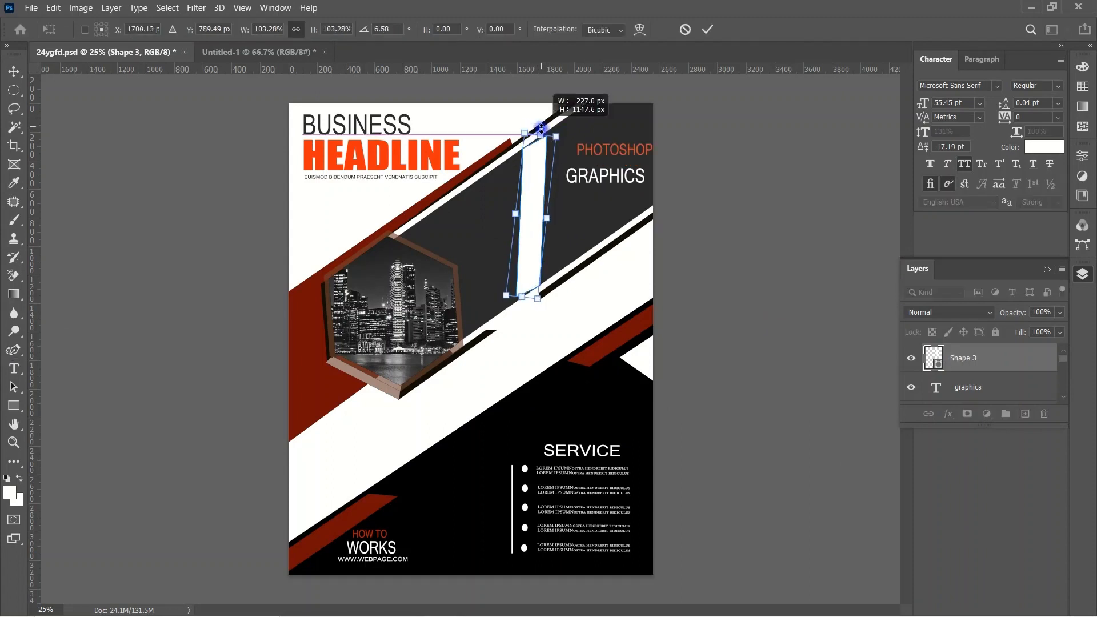
left_click_drag(759, 263, 765, 299)
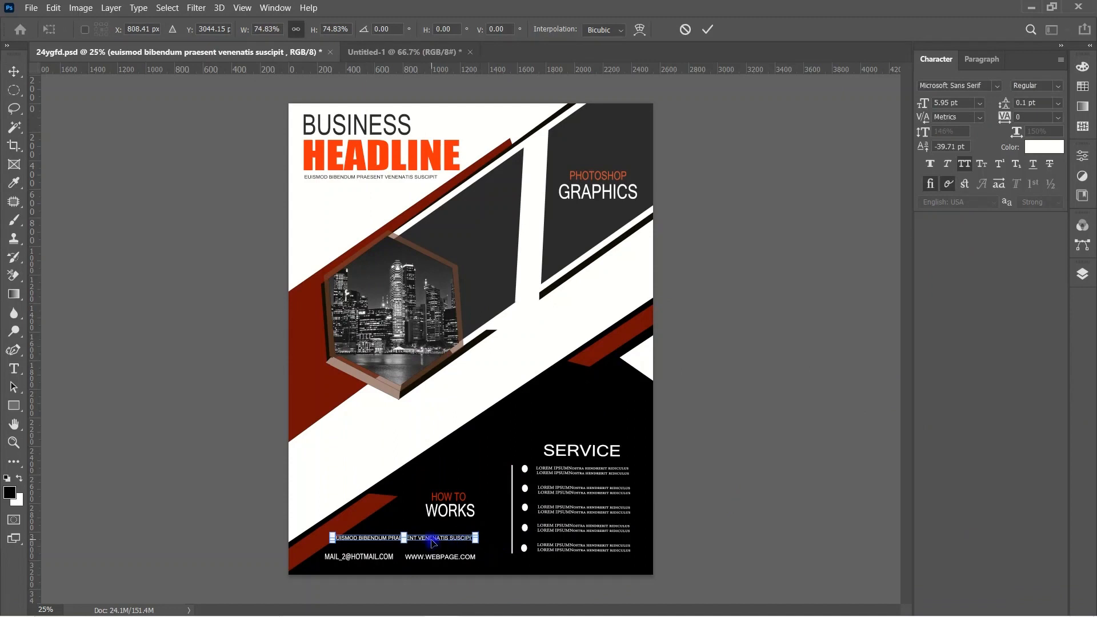
Scale the white euismod bibendum praesent venenatis suscipit line to 74.83% and move it beneath WORKS.
left_click_drag(431, 540, 433, 512)
left_click(730, 526)
left_click(596, 587)
left_click(741, 475)
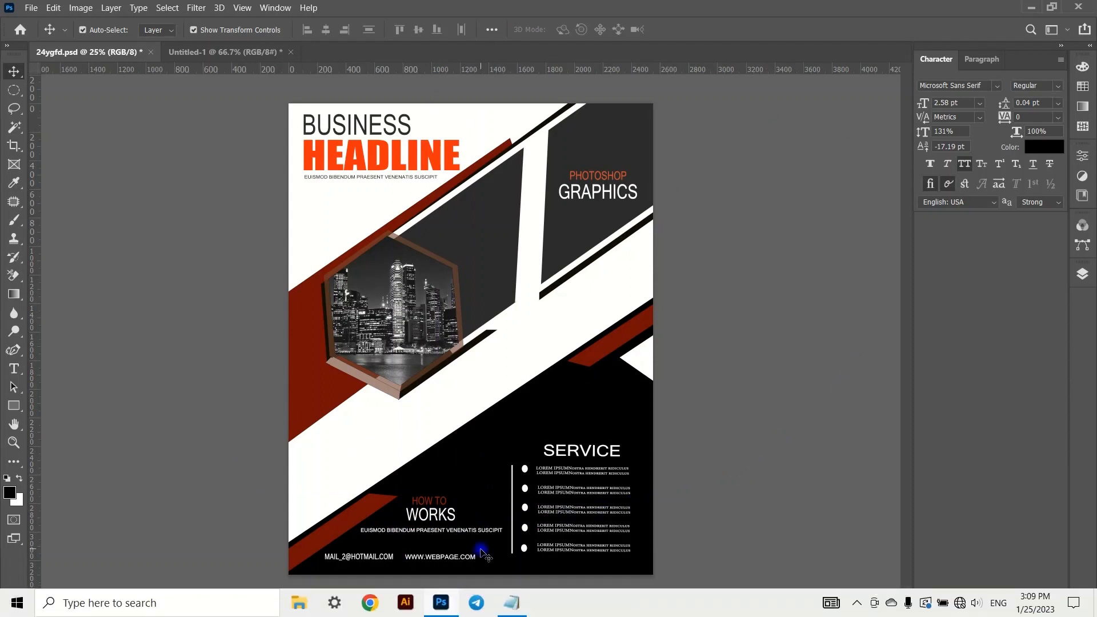
Convert the e-mail and web address lines to small caps scaled to 116.68%, and stack them beneath the white euismod bibendum line.
left_click(365, 557)
left_click(440, 556, "shift")
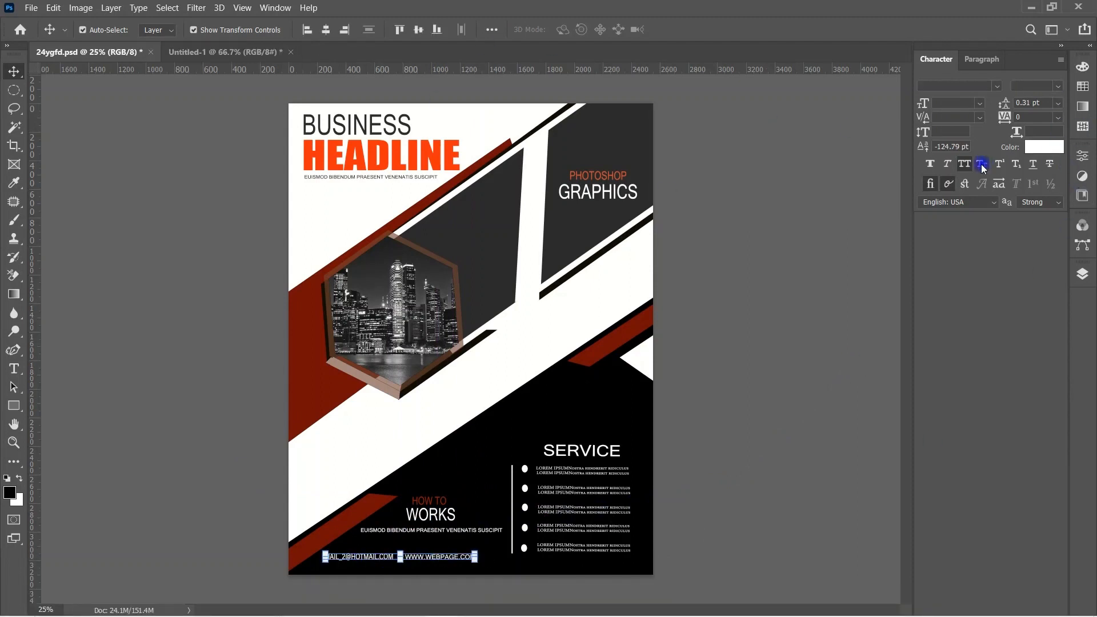
left_click_drag(455, 557, 490, 578)
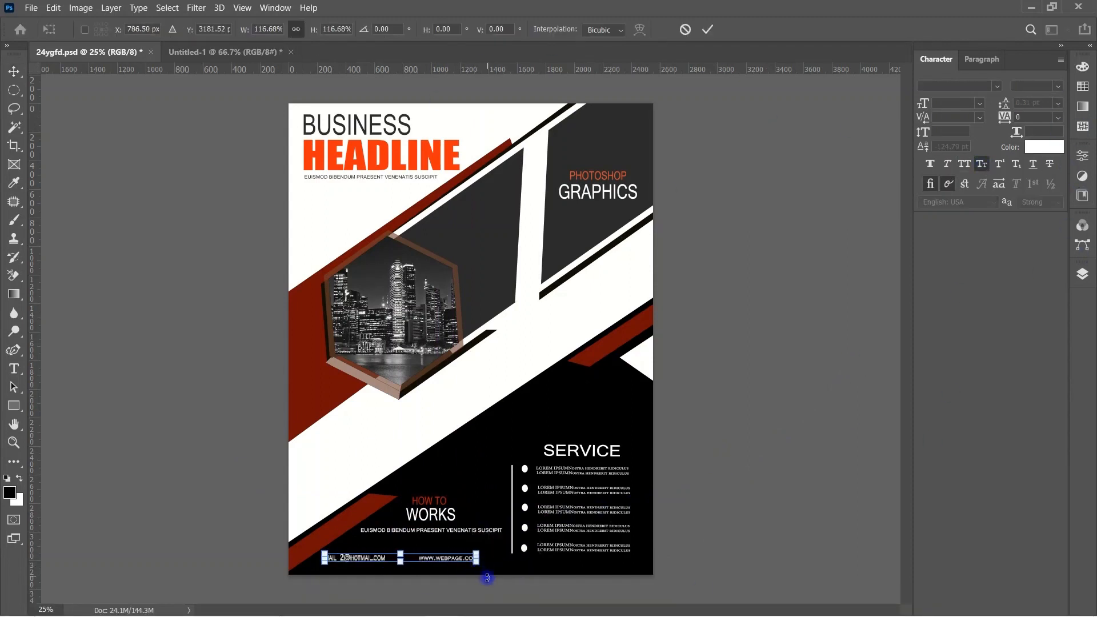
left_click(721, 517)
left_click_drag(372, 562, 418, 546)
left_click(739, 461)
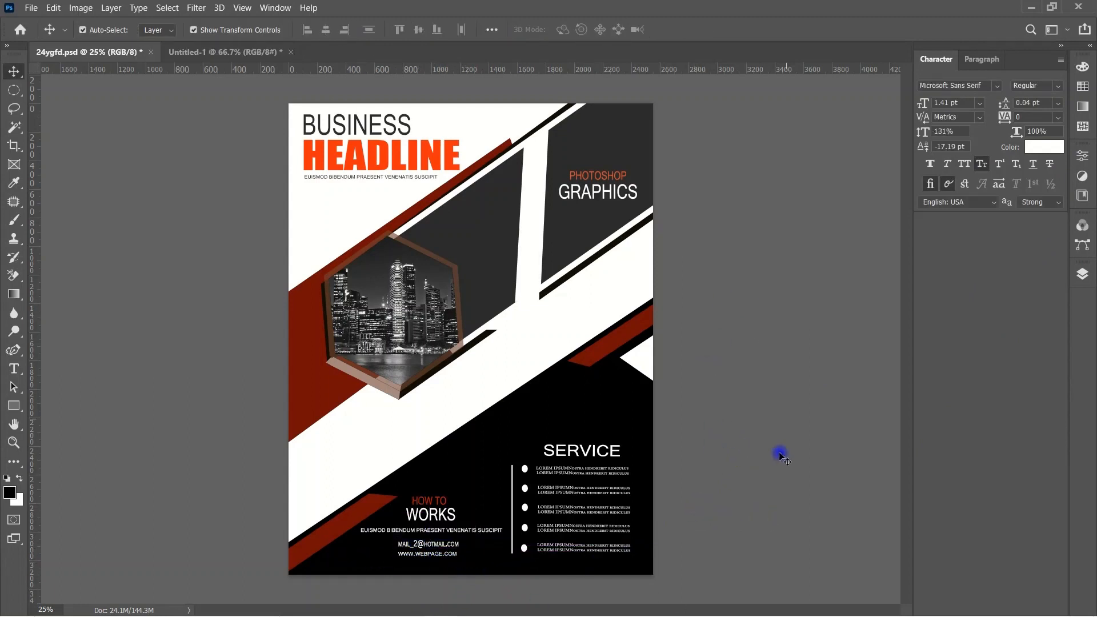
Set the white euismod bibendum line beneath WORKS to the Hard Light blend mode at 90% opacity.
left_click(489, 531)
left_click(1082, 274)
left_click(917, 311)
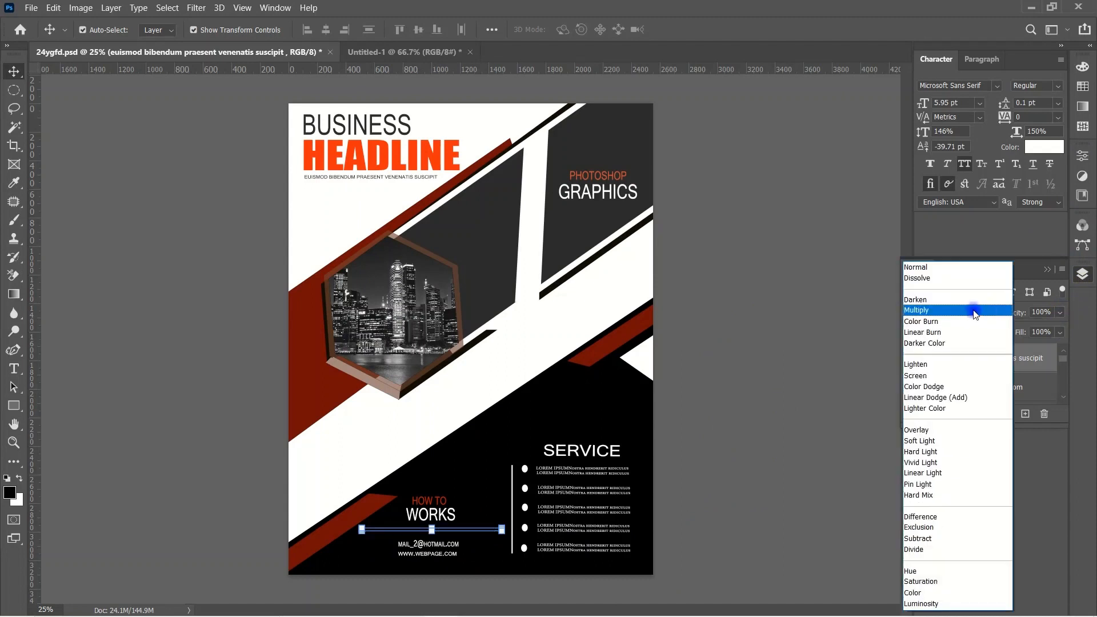
left_click(1034, 381)
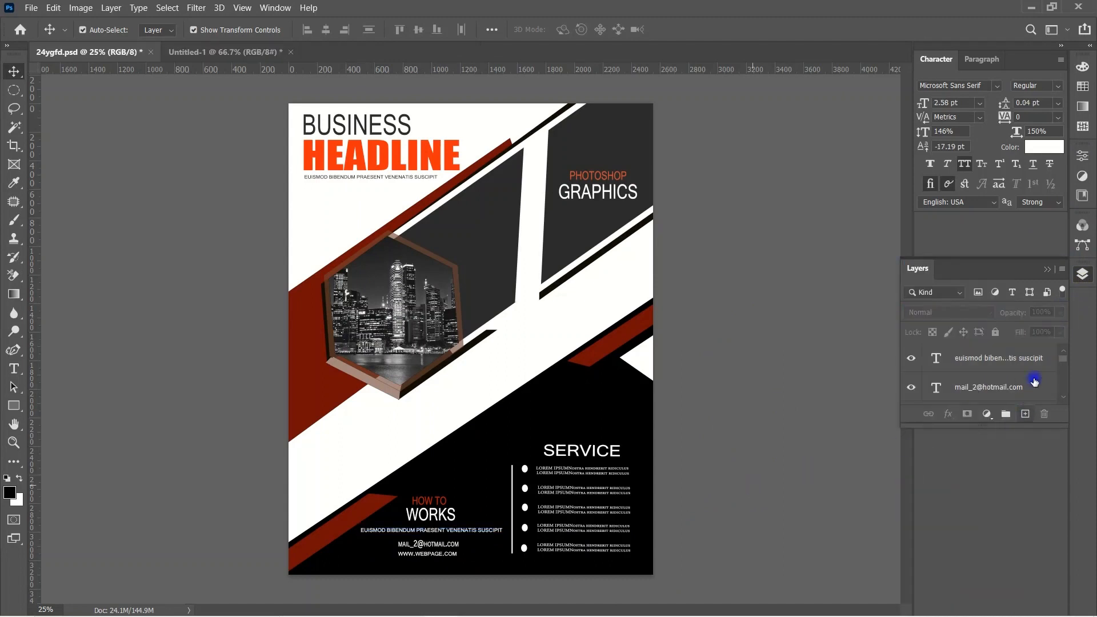
left_click(489, 531)
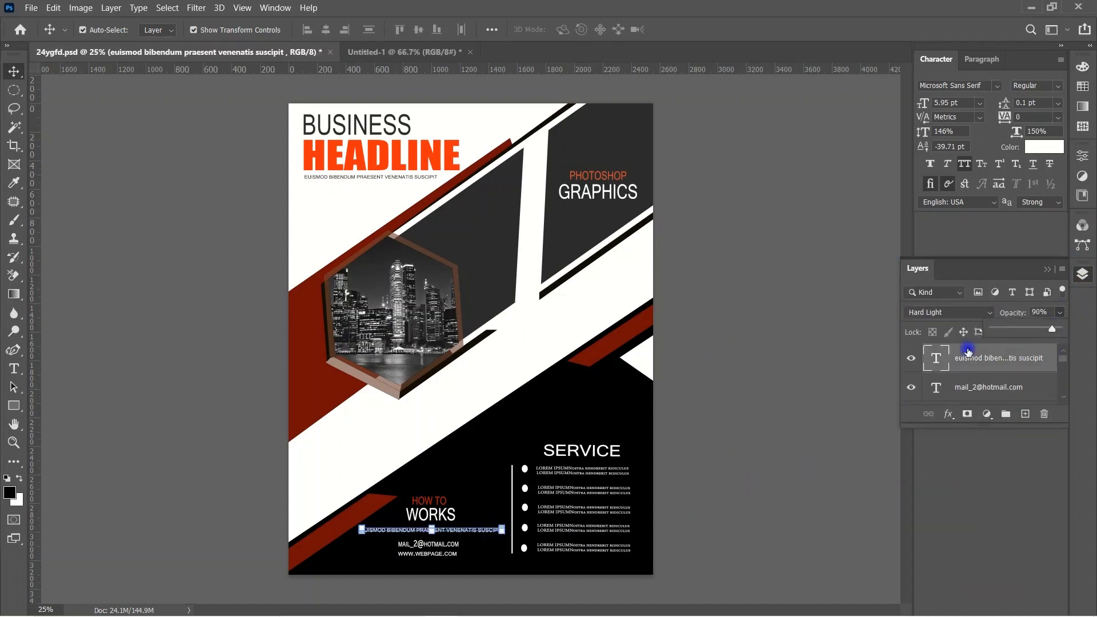
Set the stacked e-mail and web address lines to the Hard Light blend mode at 90% opacity.
left_click(971, 386)
left_click(948, 311)
left_click(914, 455)
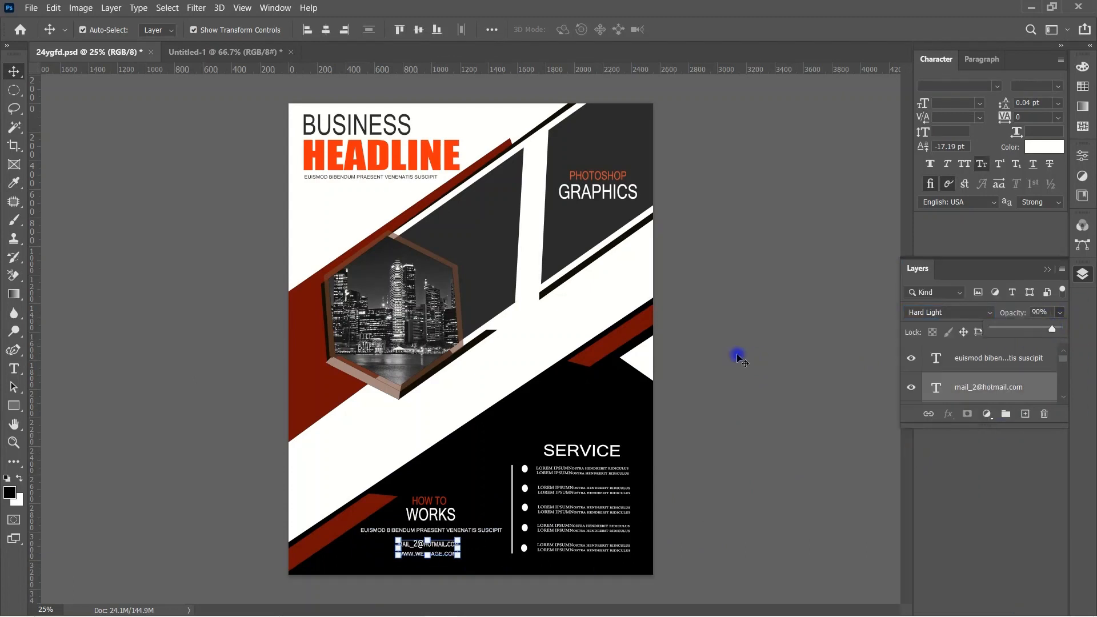
left_click(738, 359)
Set the vertical divider line and the bullet dots beside the SERVICE list to 86% opacity with the Hard Light blend mode.
left_click_drag(497, 464, 531, 559)
key("Return")
left_click(965, 313)
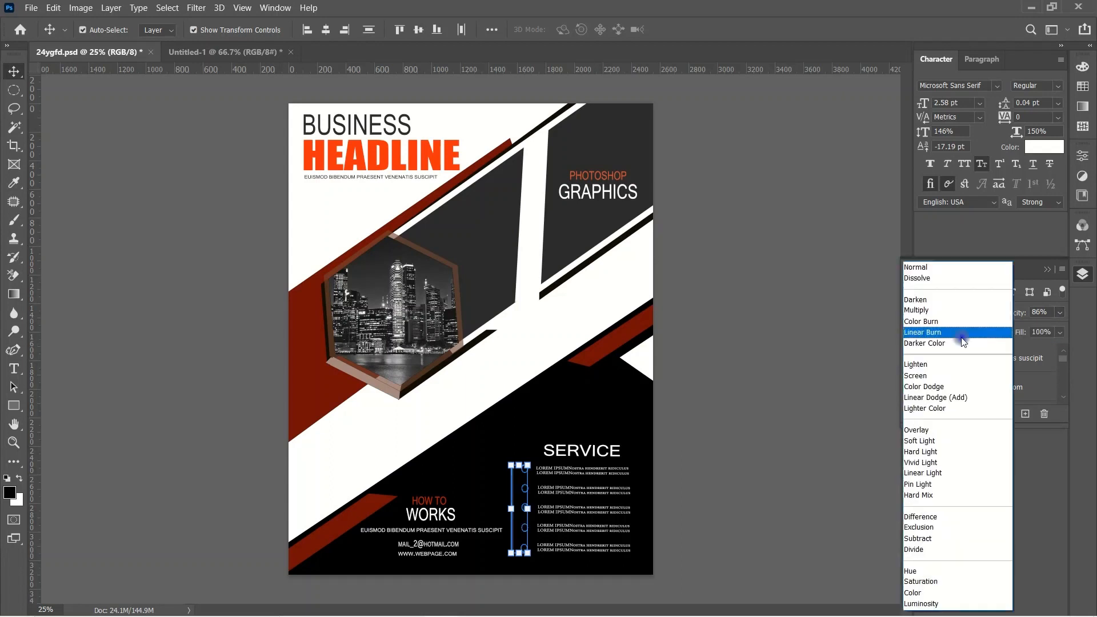
left_click(924, 450)
left_click(786, 468)
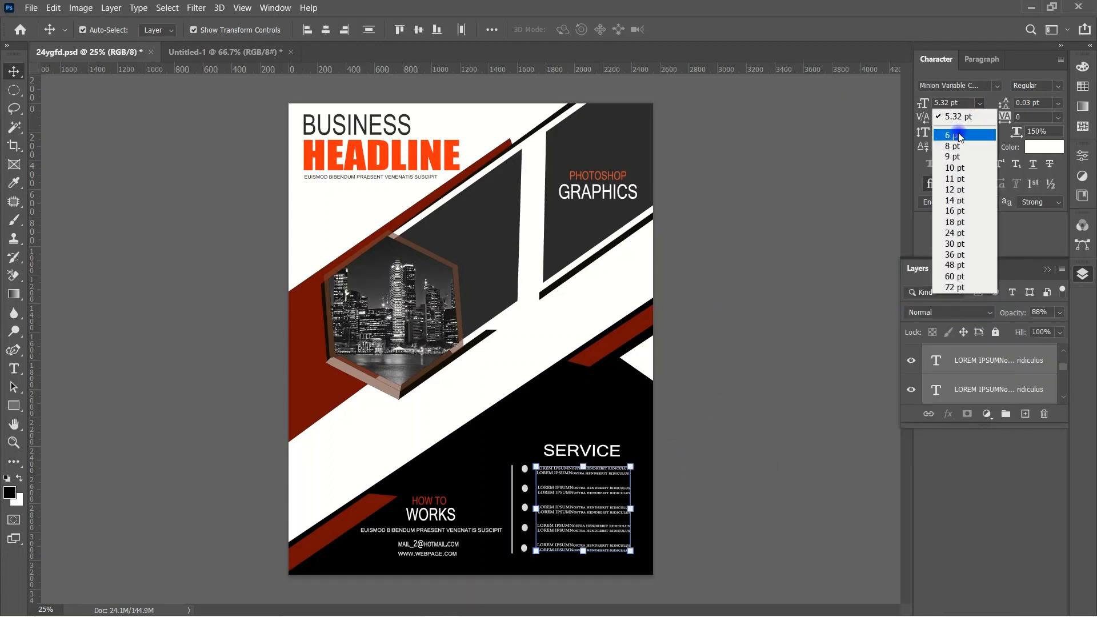